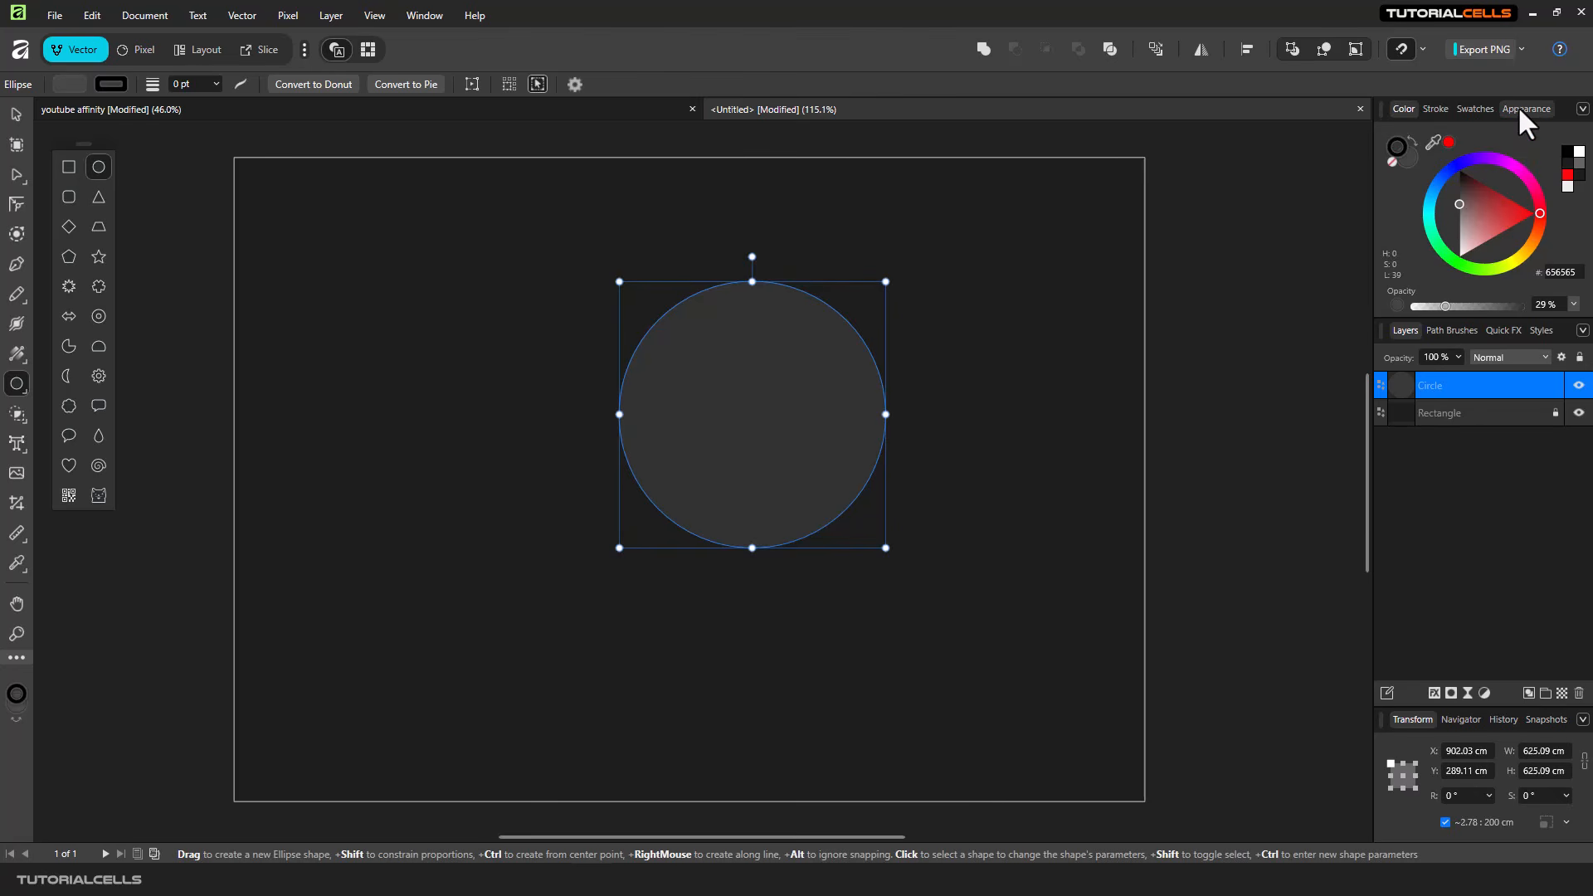
- Recolour the circle's existing fill to purple C300FF in its appearance settings
{"action": "left_click", "coordinate": [1521, 109]}
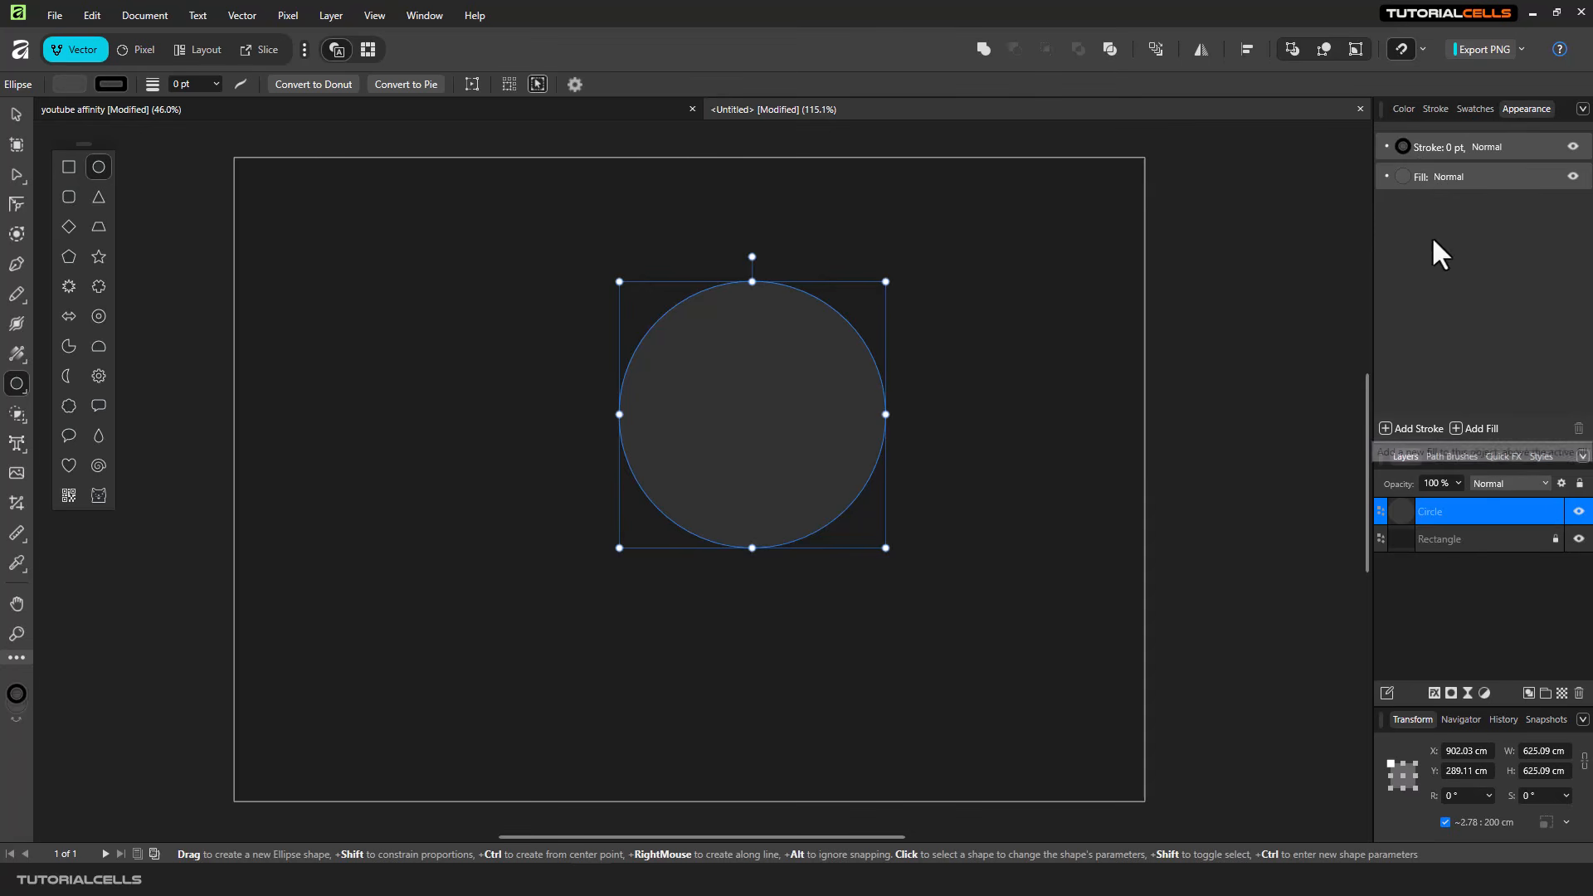
{"action": "left_click", "coordinate": [1409, 183]}
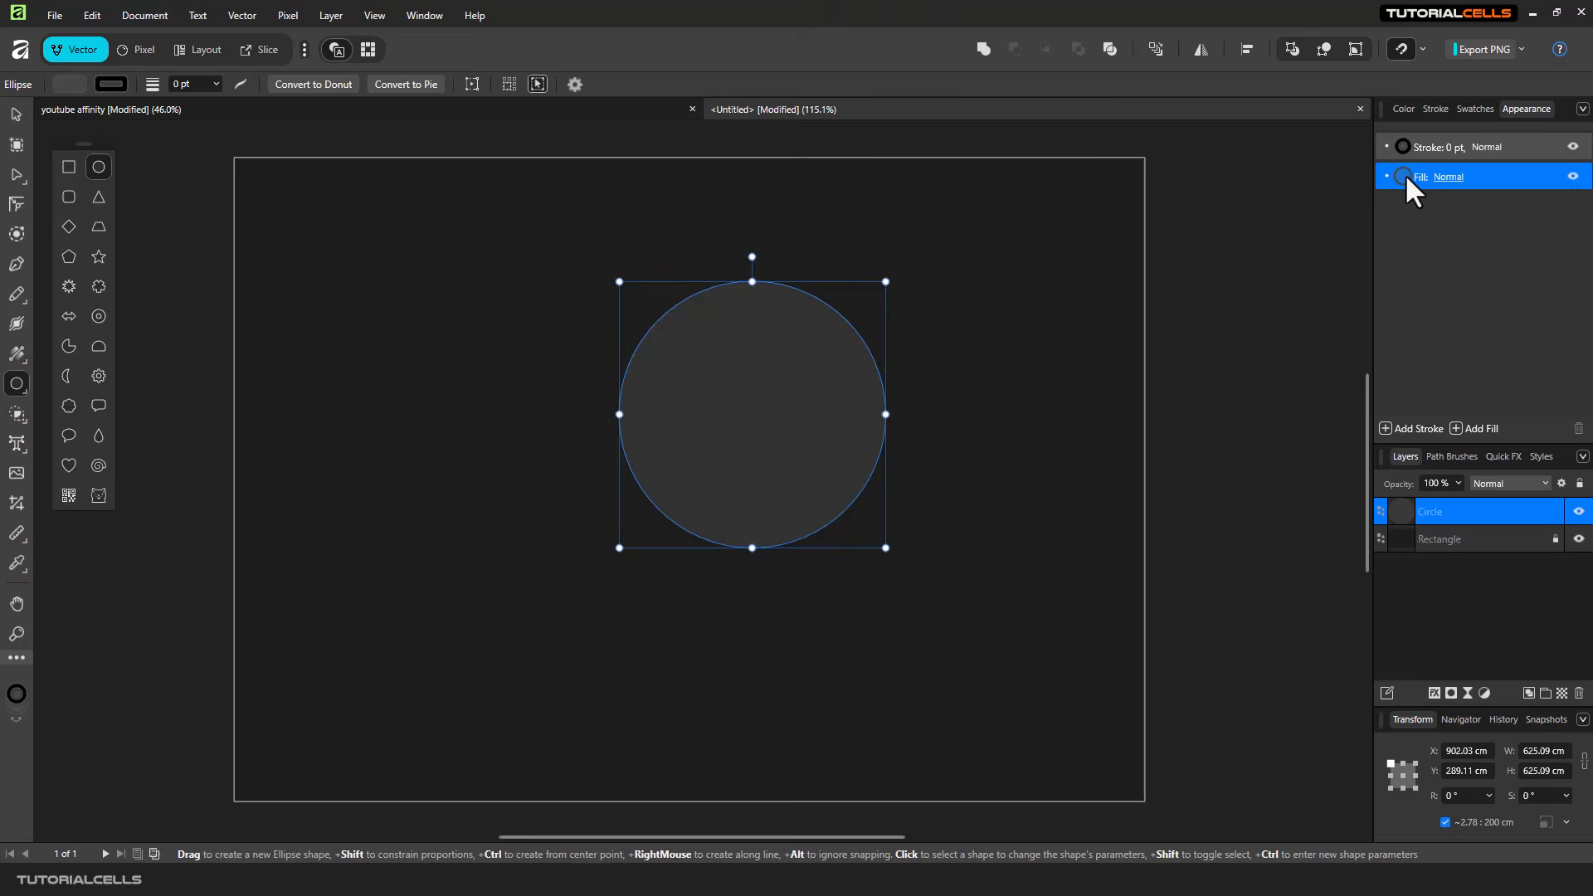
{"action": "left_click", "coordinate": [1405, 174]}
{"action": "left_click", "coordinate": [1404, 244]}
{"action": "left_click_drag", "start_coordinate": [1407, 246], "coordinate": [1417, 248]}
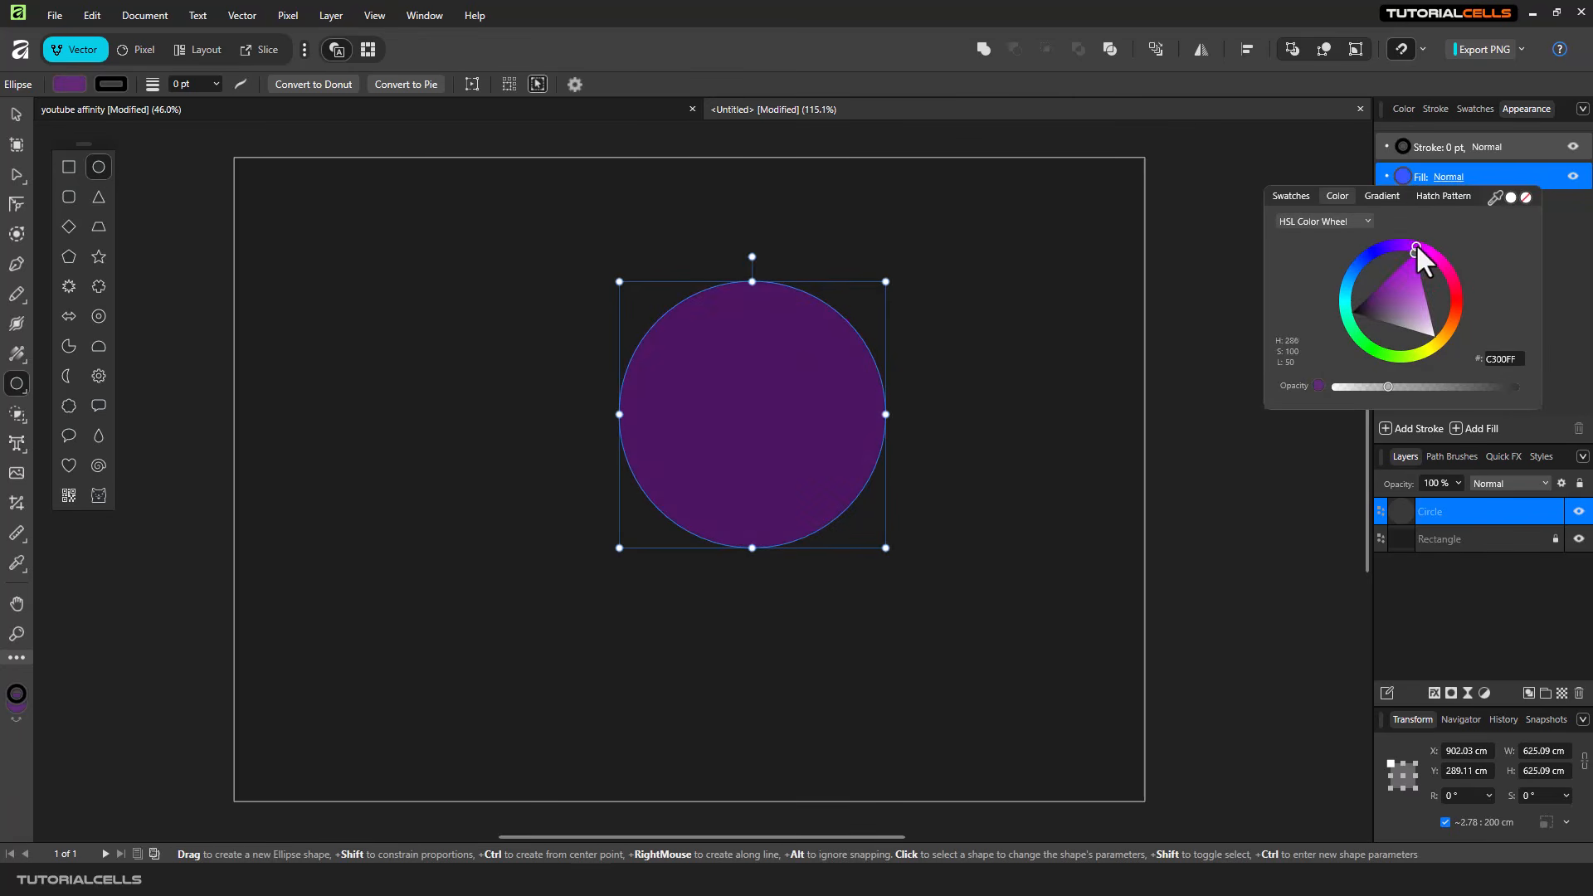
{"action": "left_click", "coordinate": [1559, 246]}
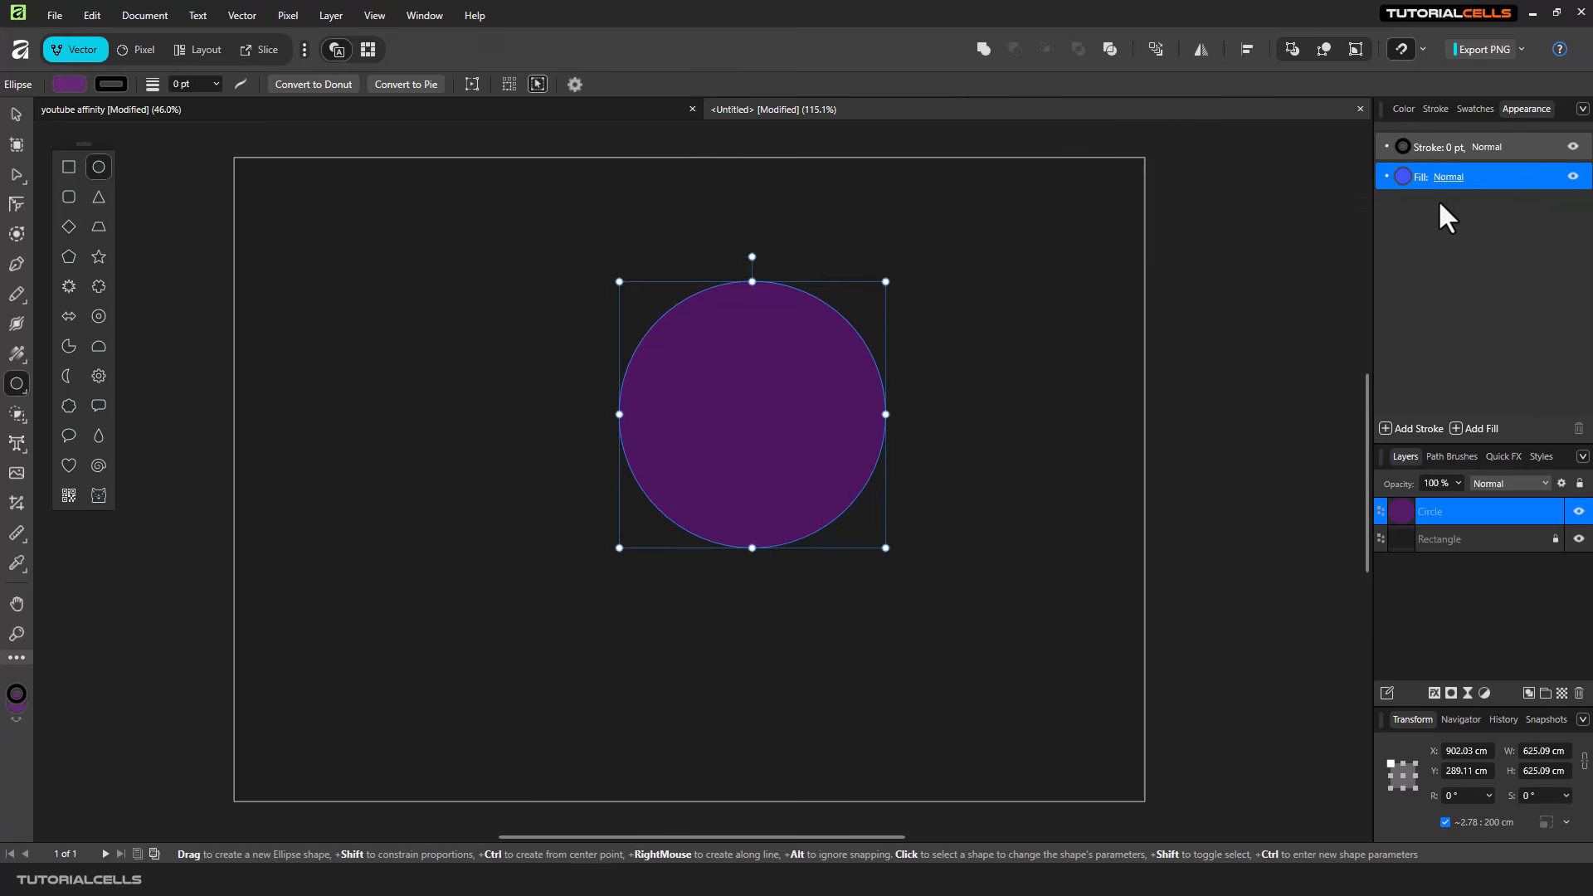
- Add a second fill to the circle above the purple one and colour it blue 0020FF
{"action": "left_click", "coordinate": [1477, 426]}
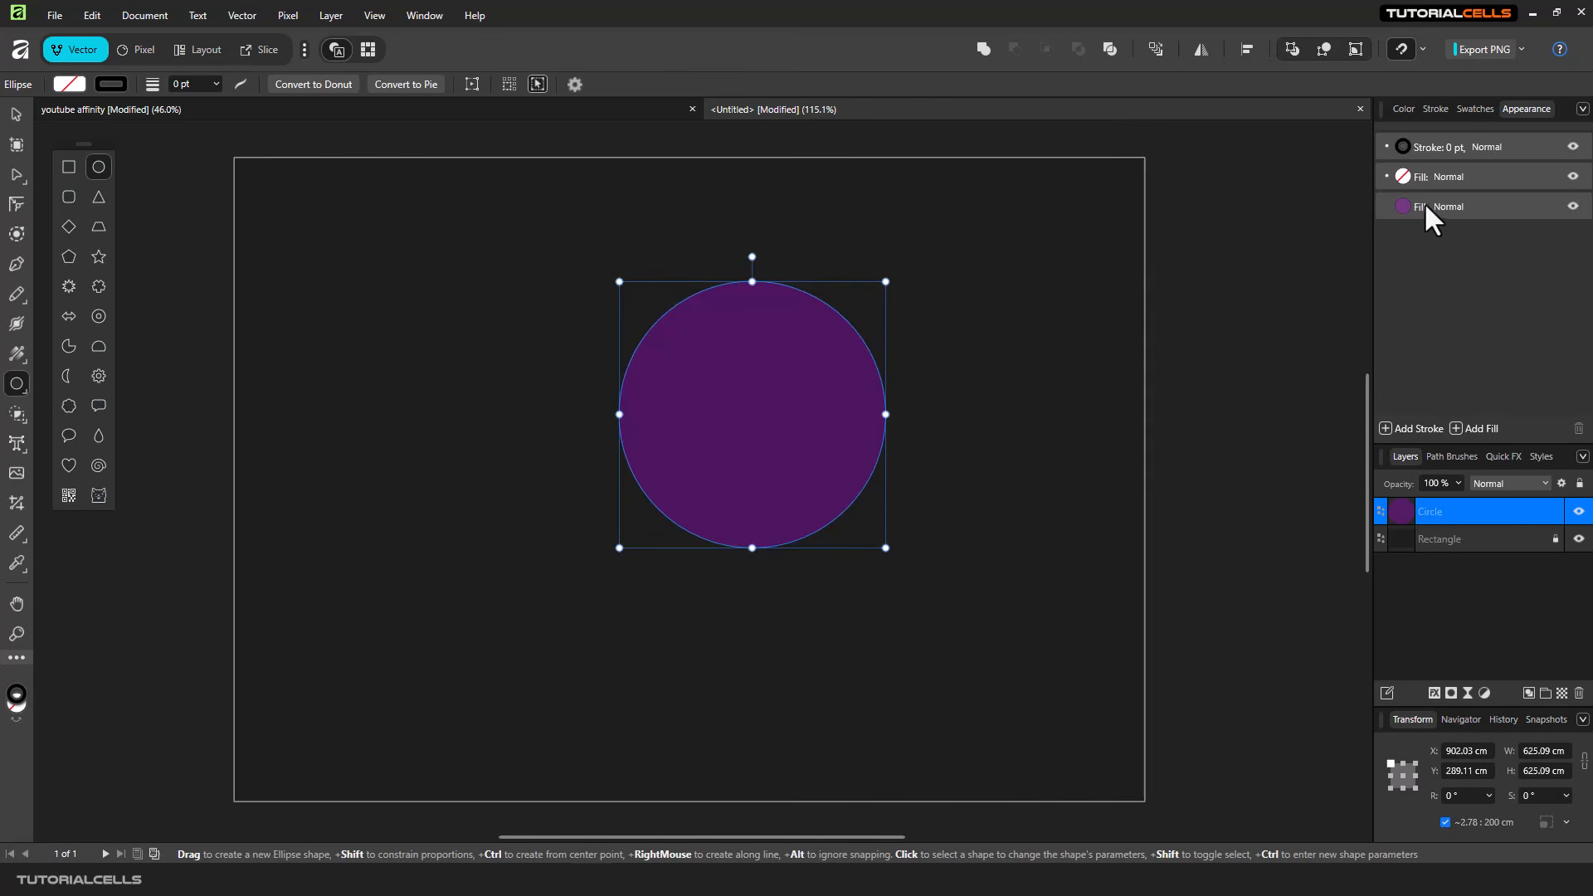
{"action": "left_click", "coordinate": [1403, 178]}
{"action": "left_click", "coordinate": [1403, 178]}
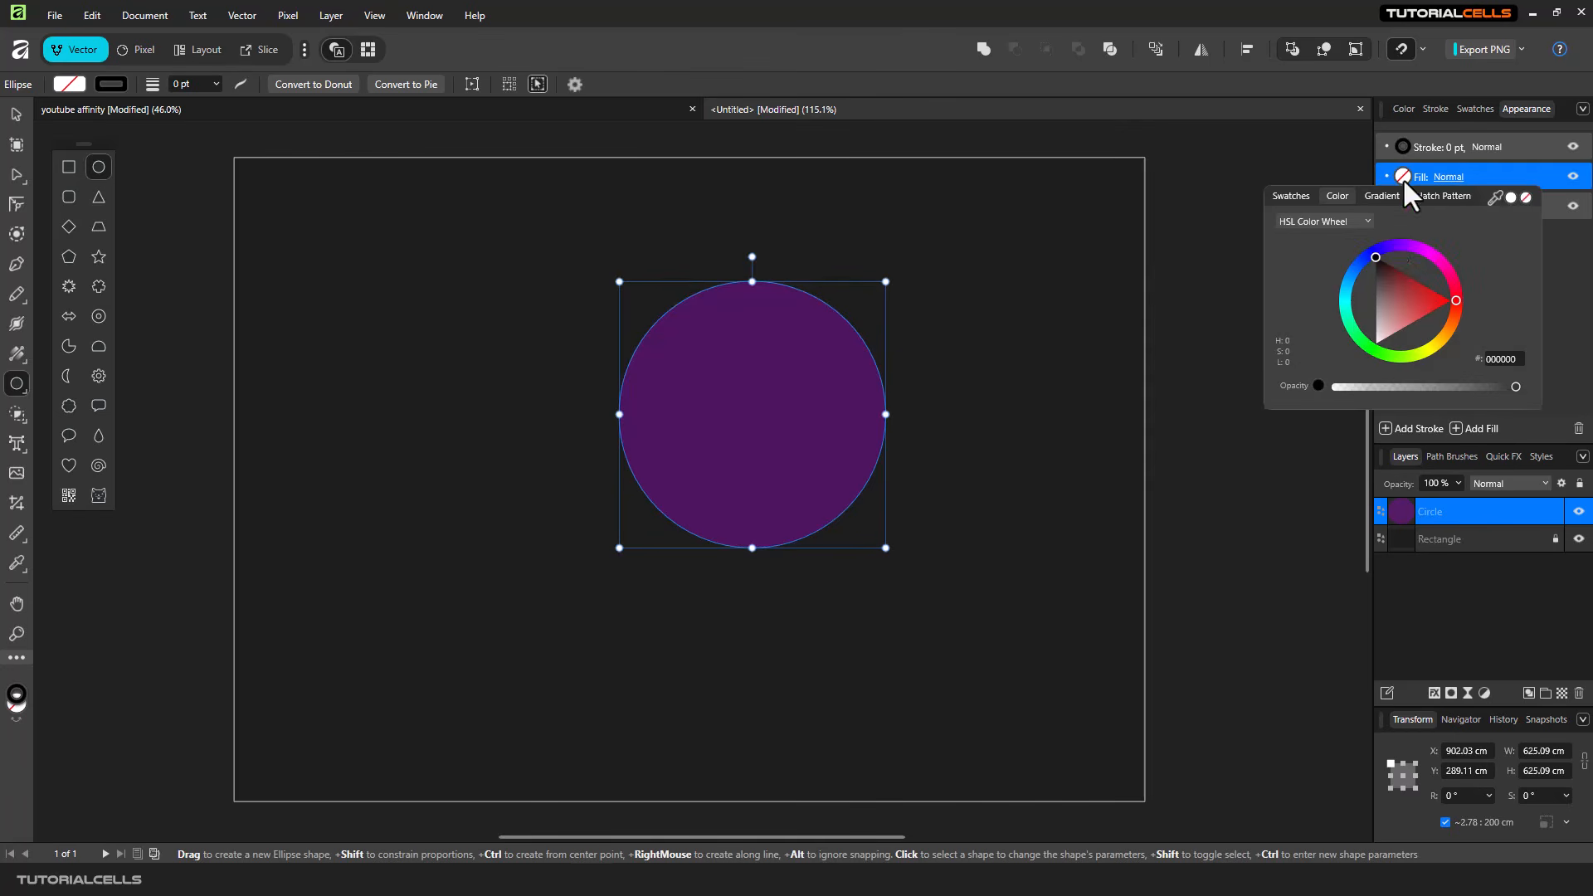
{"action": "left_click_drag", "start_coordinate": [1394, 246], "coordinate": [1360, 253]}
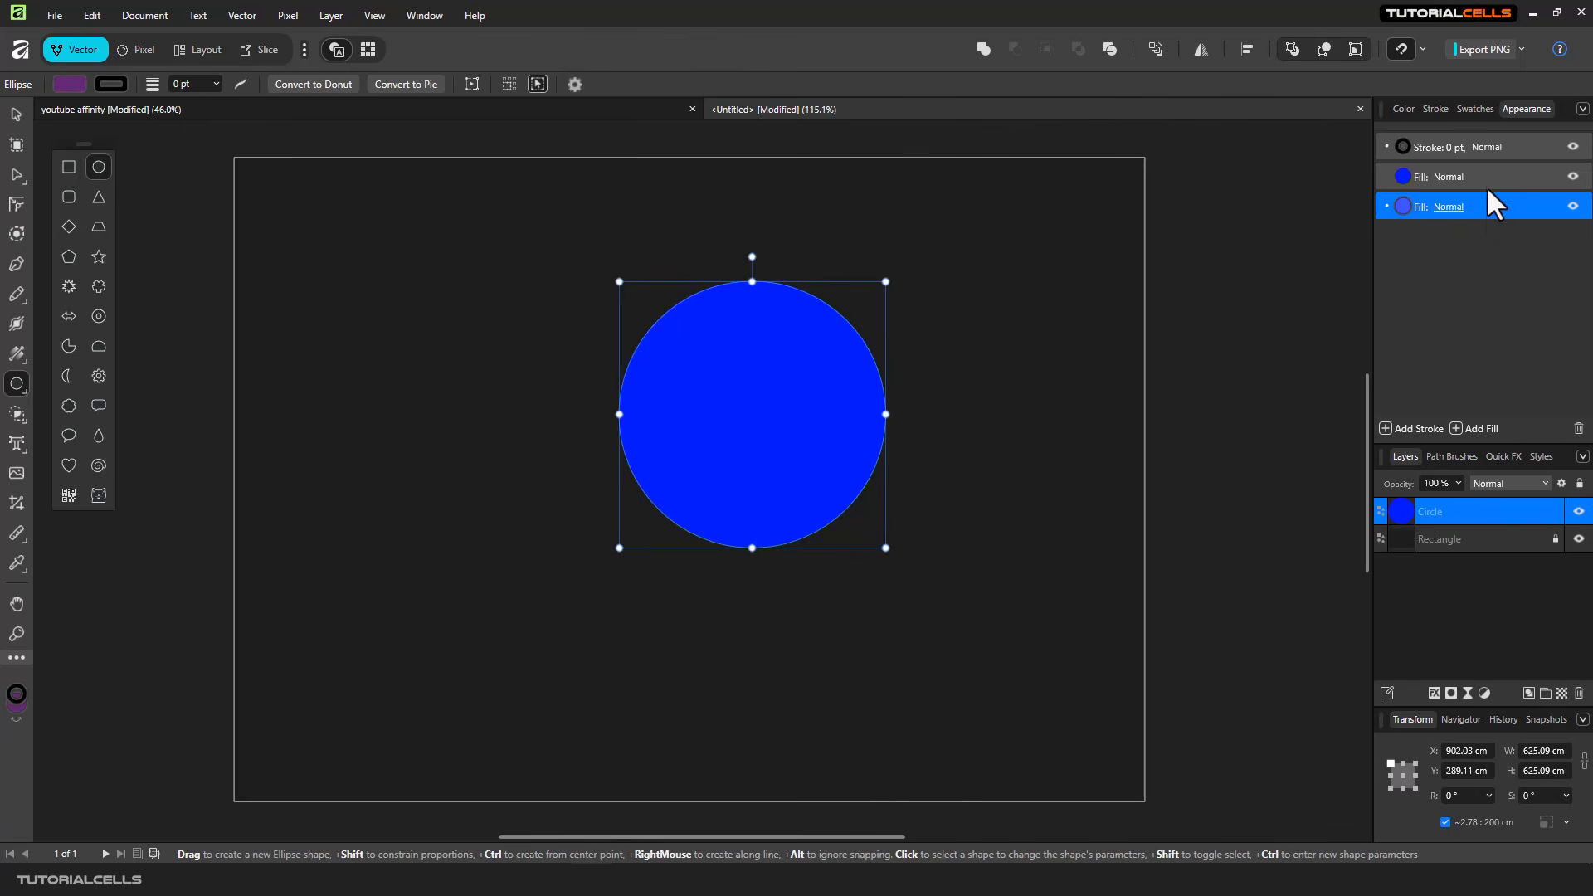
- Hide and restore the blue fill to compare it with the purple one, and look through its blend modes
{"action": "left_click", "coordinate": [1574, 179]}
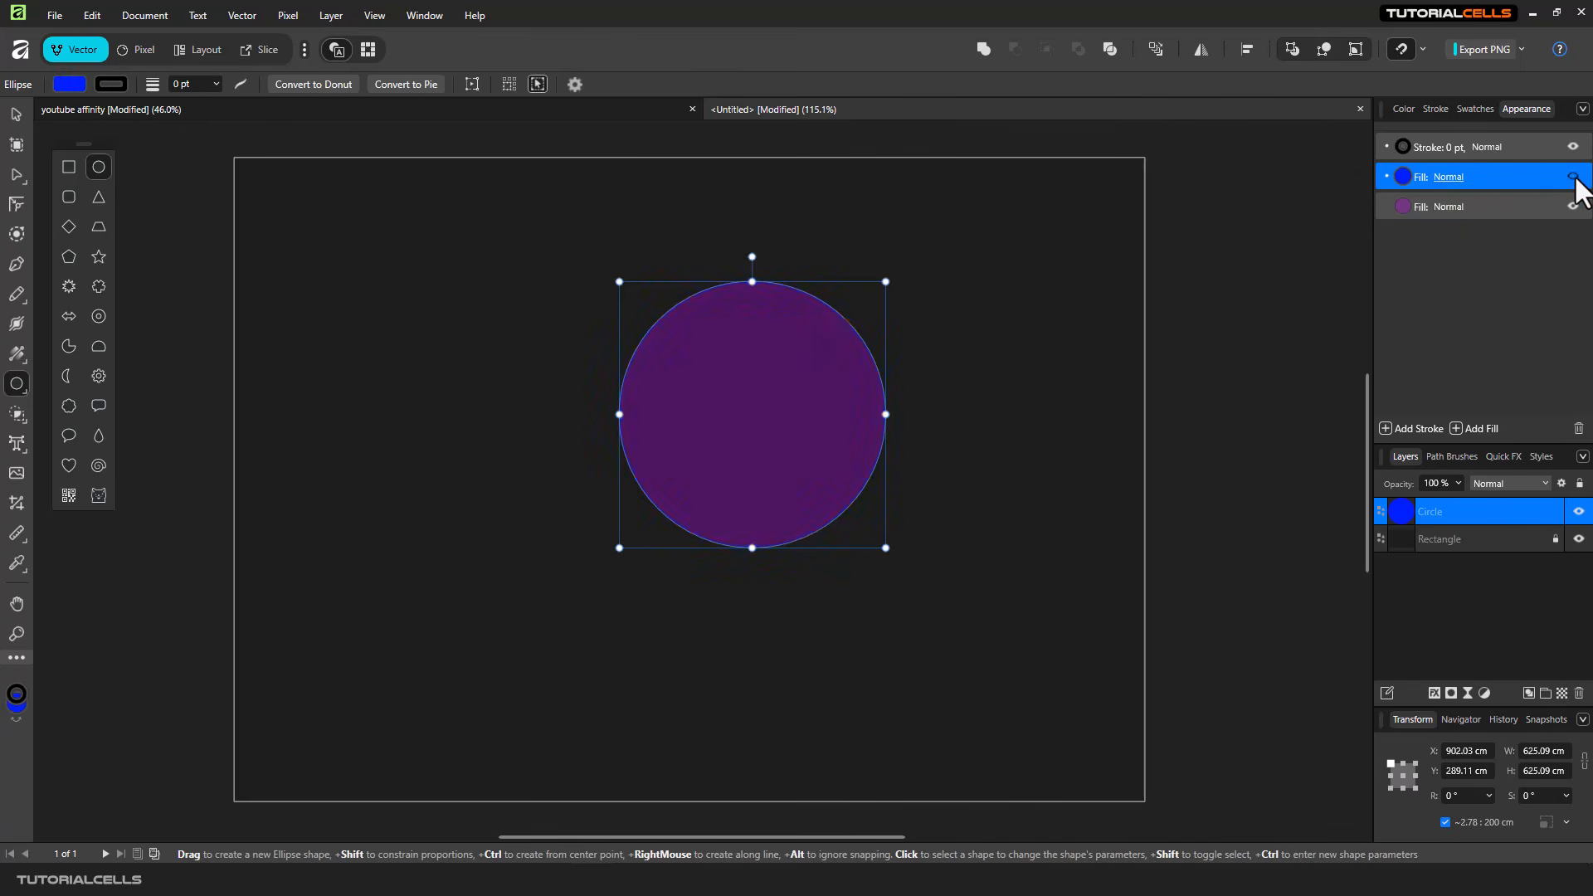
{"action": "left_click", "coordinate": [1573, 180]}
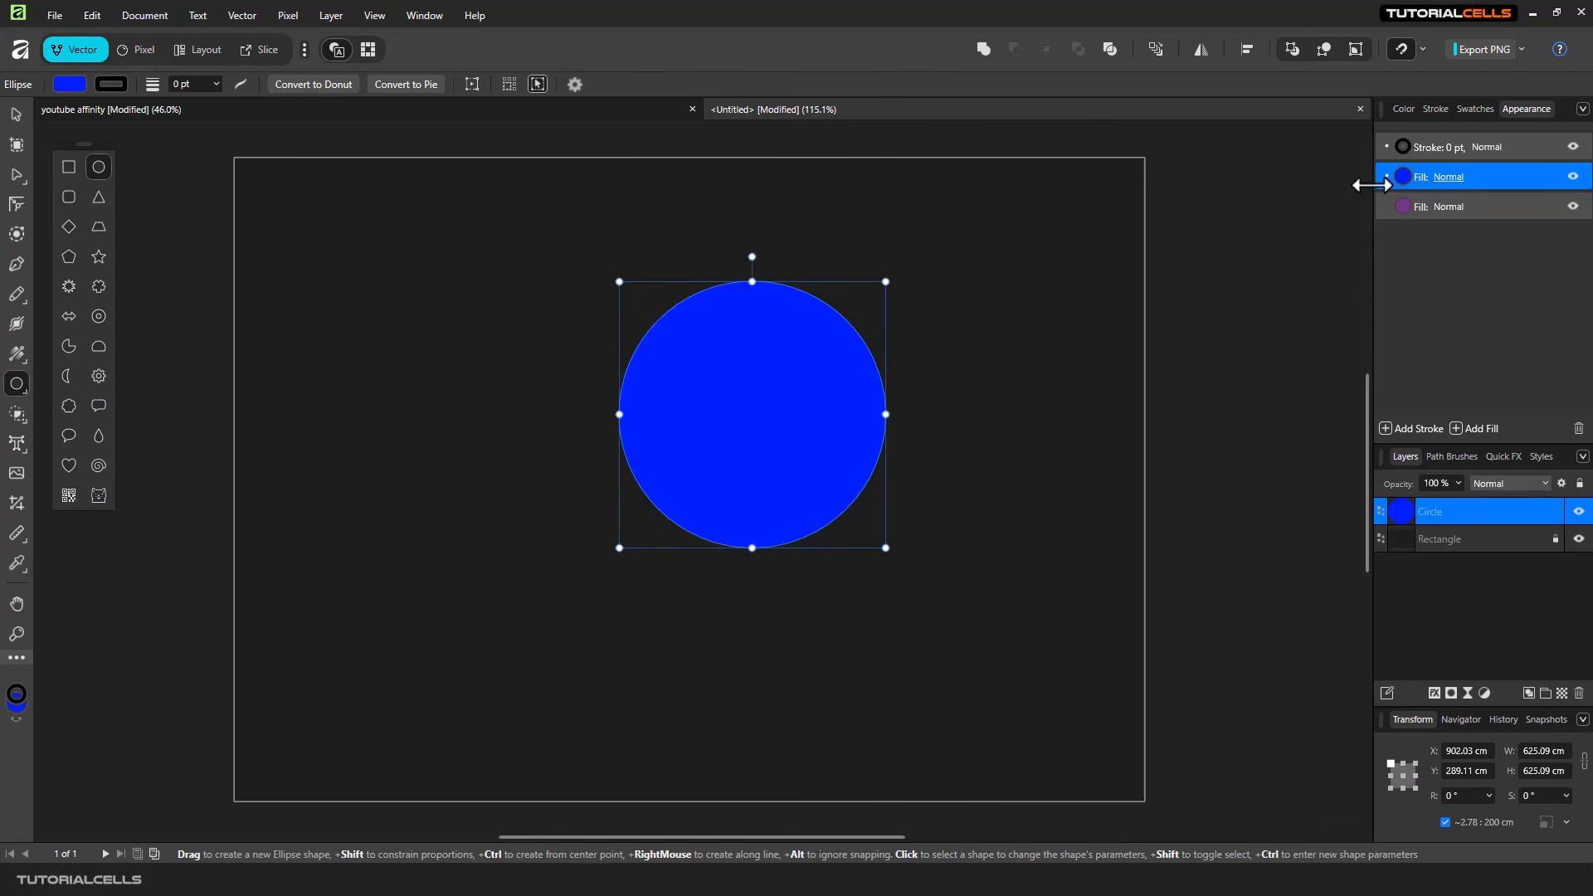
{"action": "left_click", "coordinate": [1448, 176]}
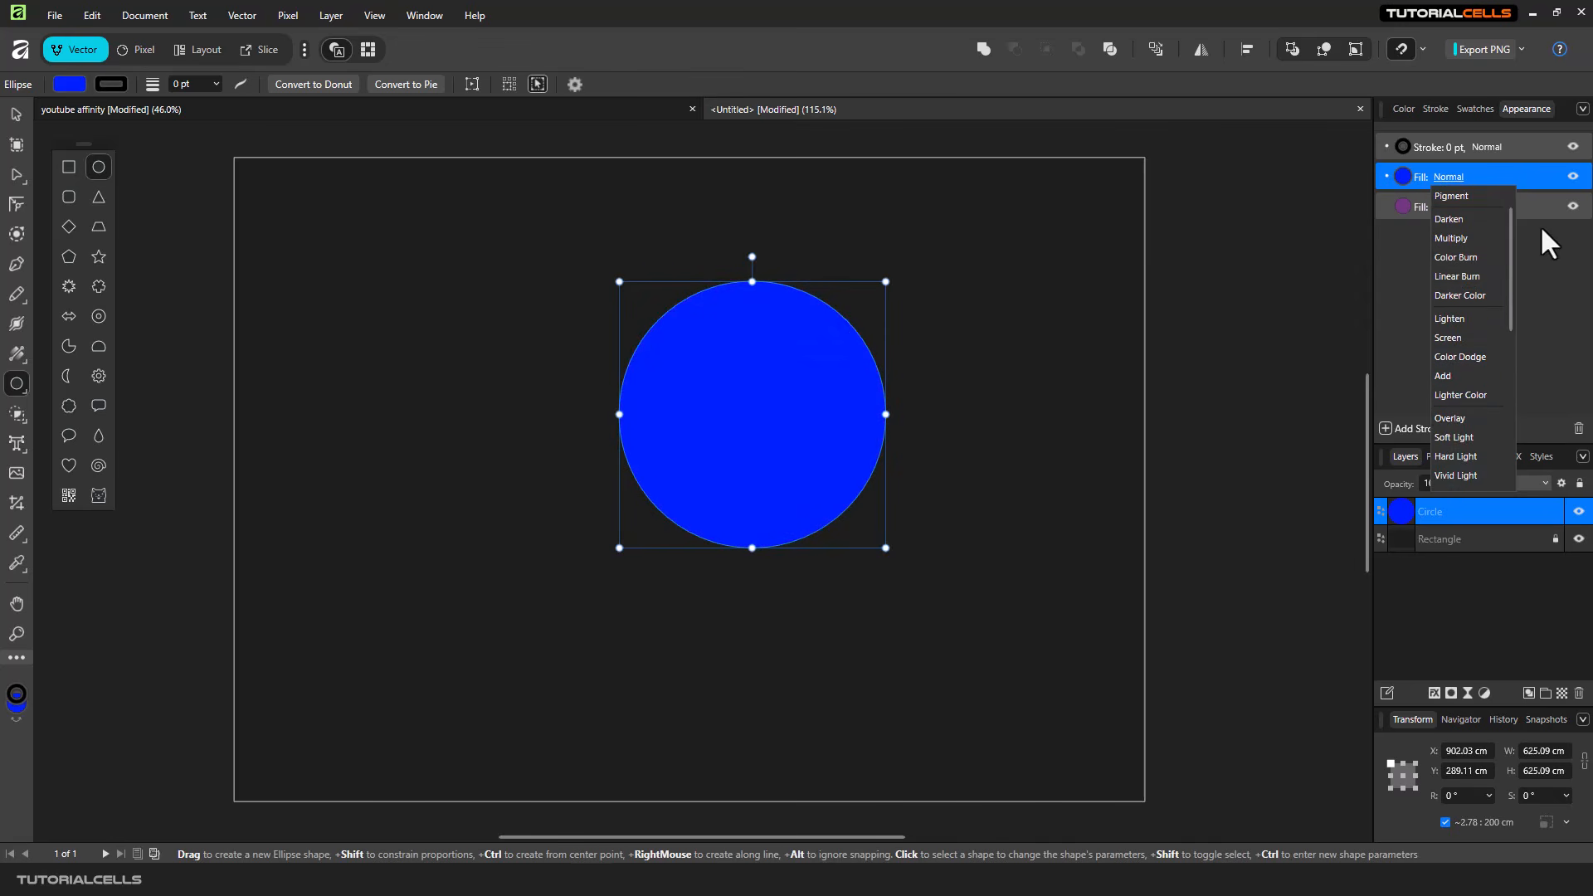
{"action": "left_click", "coordinate": [1538, 269]}
- Change the circle's upper fill to a linear gradient from red to blue and set its blend mode to Screen
{"action": "left_click", "coordinate": [1404, 176]}
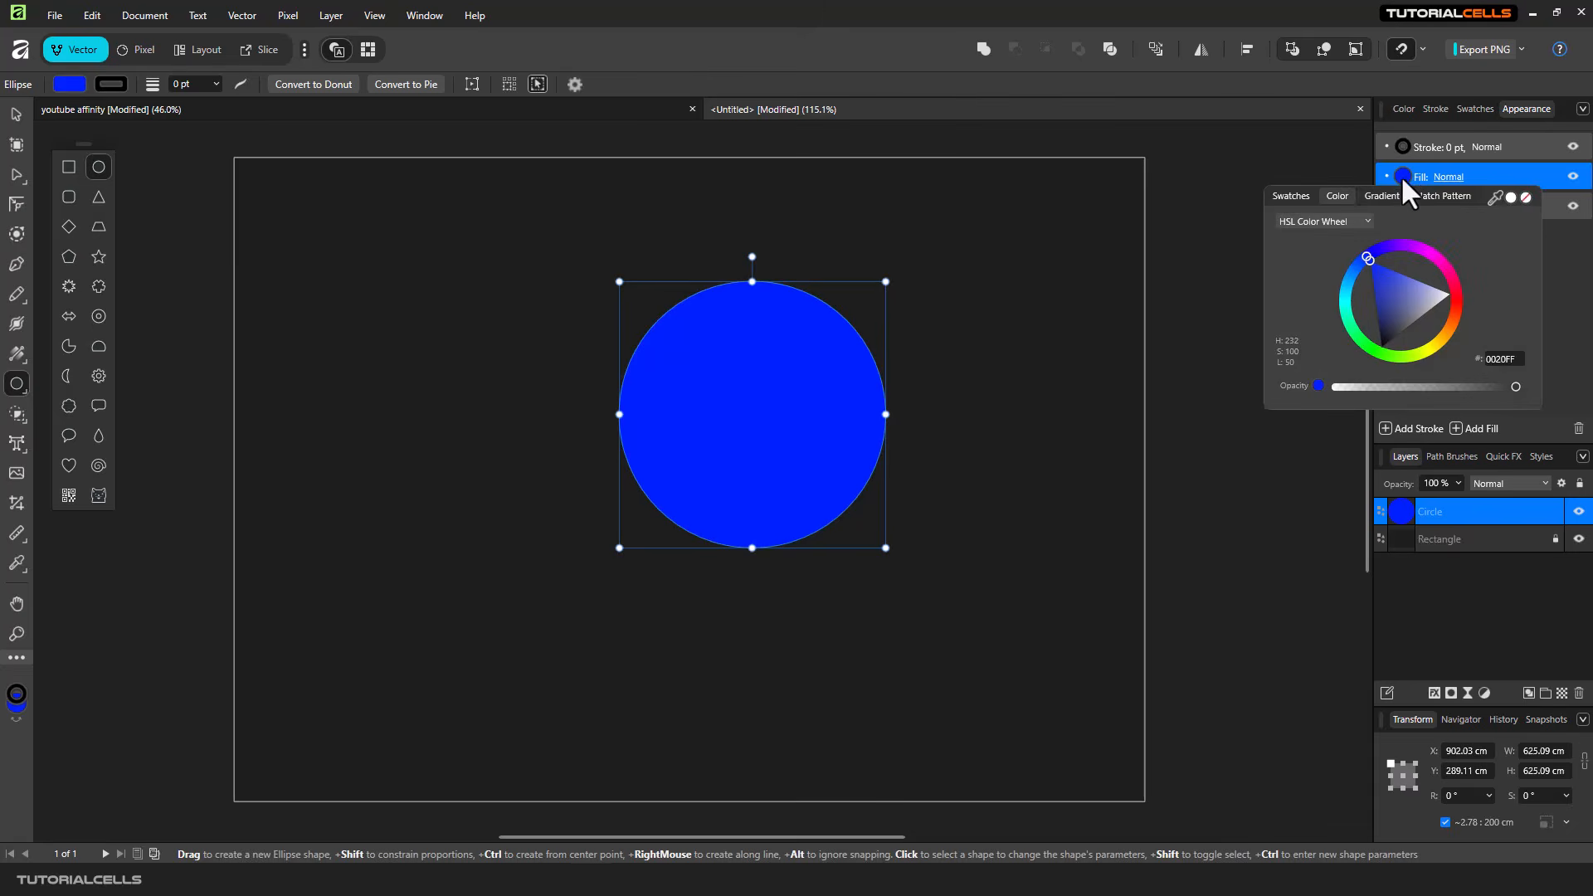
{"action": "left_click", "coordinate": [1382, 195]}
{"action": "left_click", "coordinate": [1276, 237]}
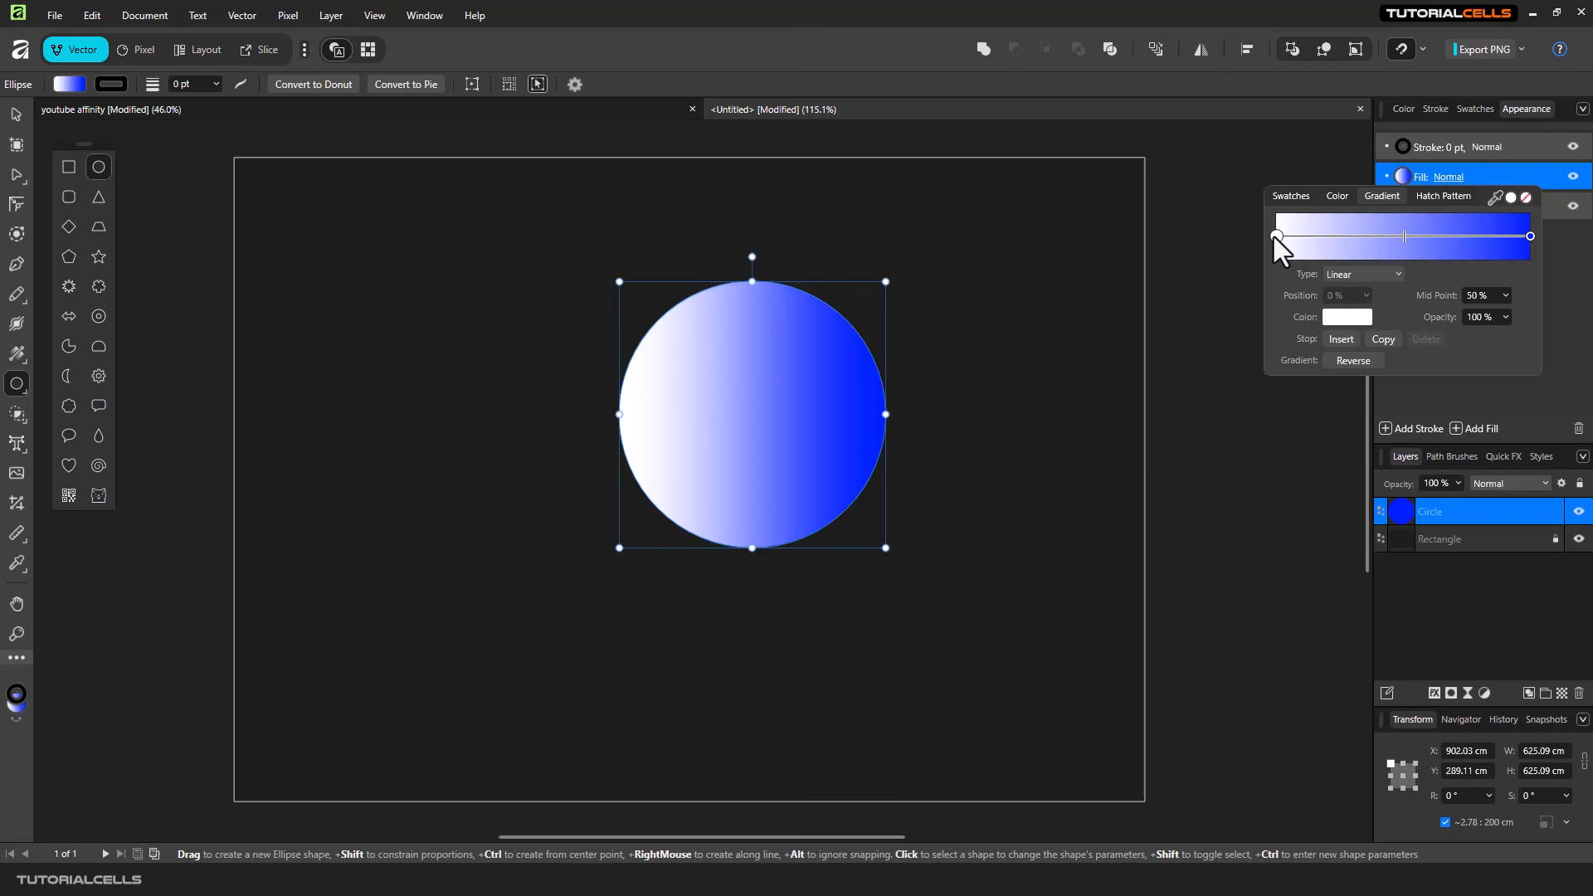
{"action": "left_click", "coordinate": [1347, 317]}
{"action": "left_click_drag", "start_coordinate": [1338, 385], "coordinate": [1379, 416]}
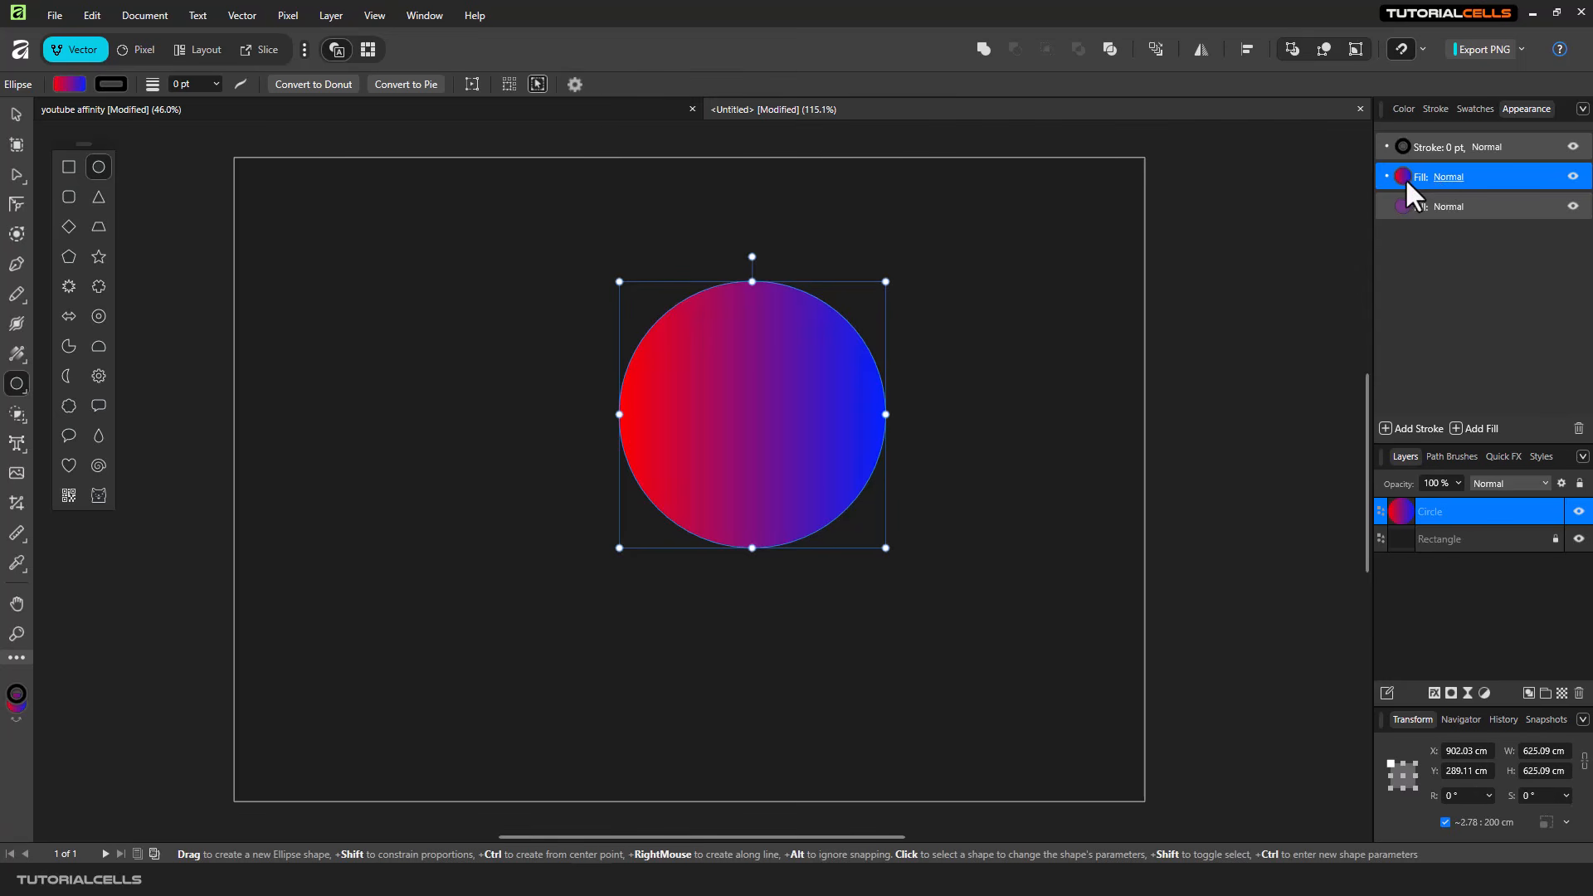
{"action": "left_click", "coordinate": [1439, 176]}
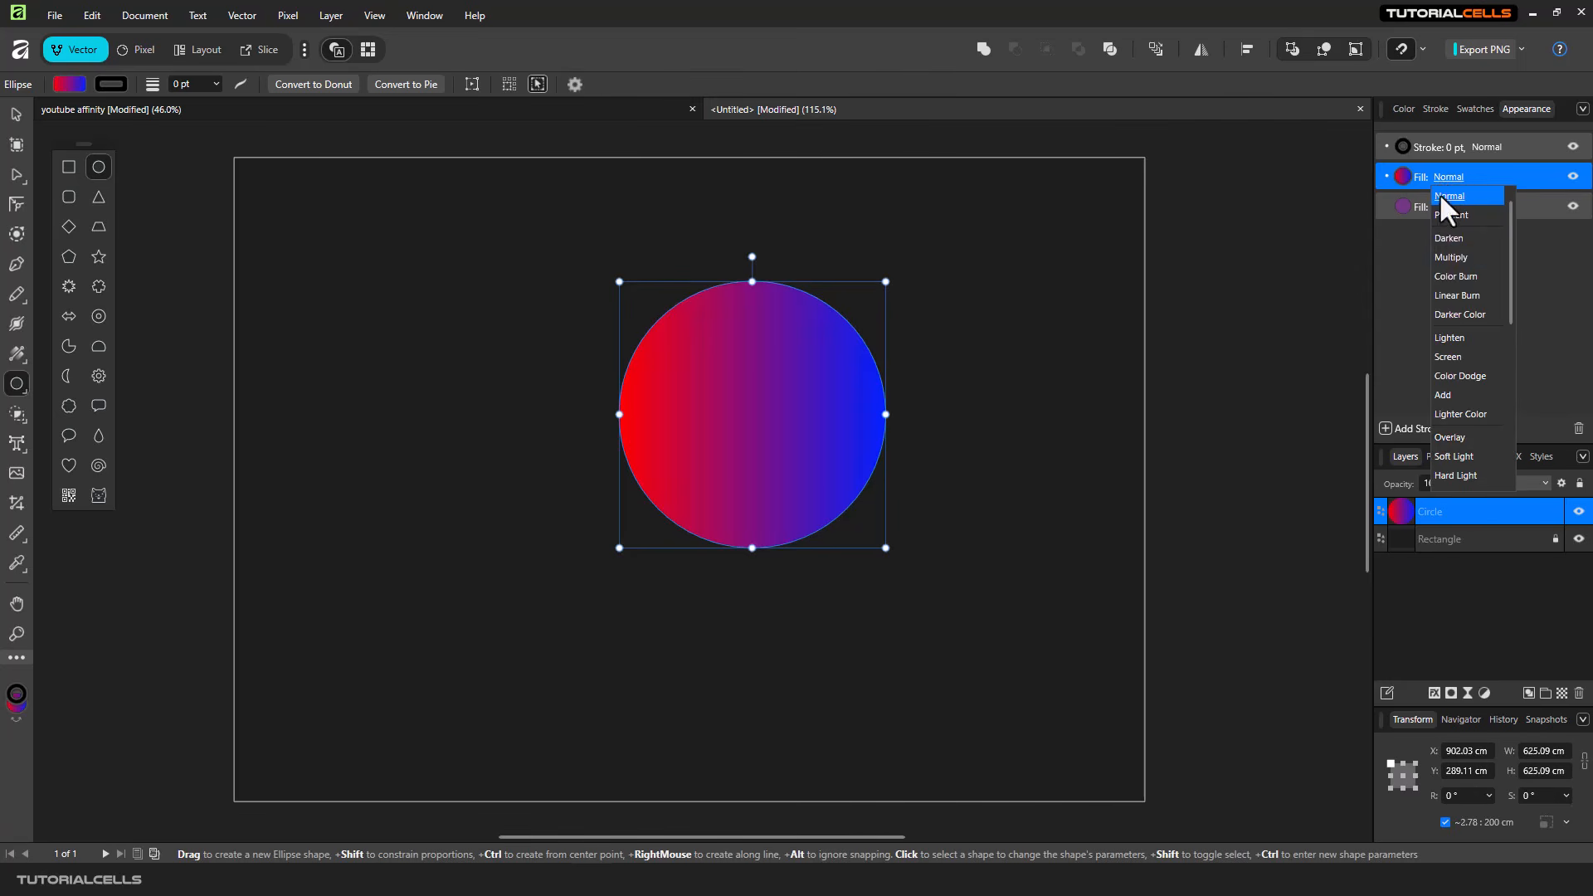
{"action": "left_click", "coordinate": [1458, 353]}
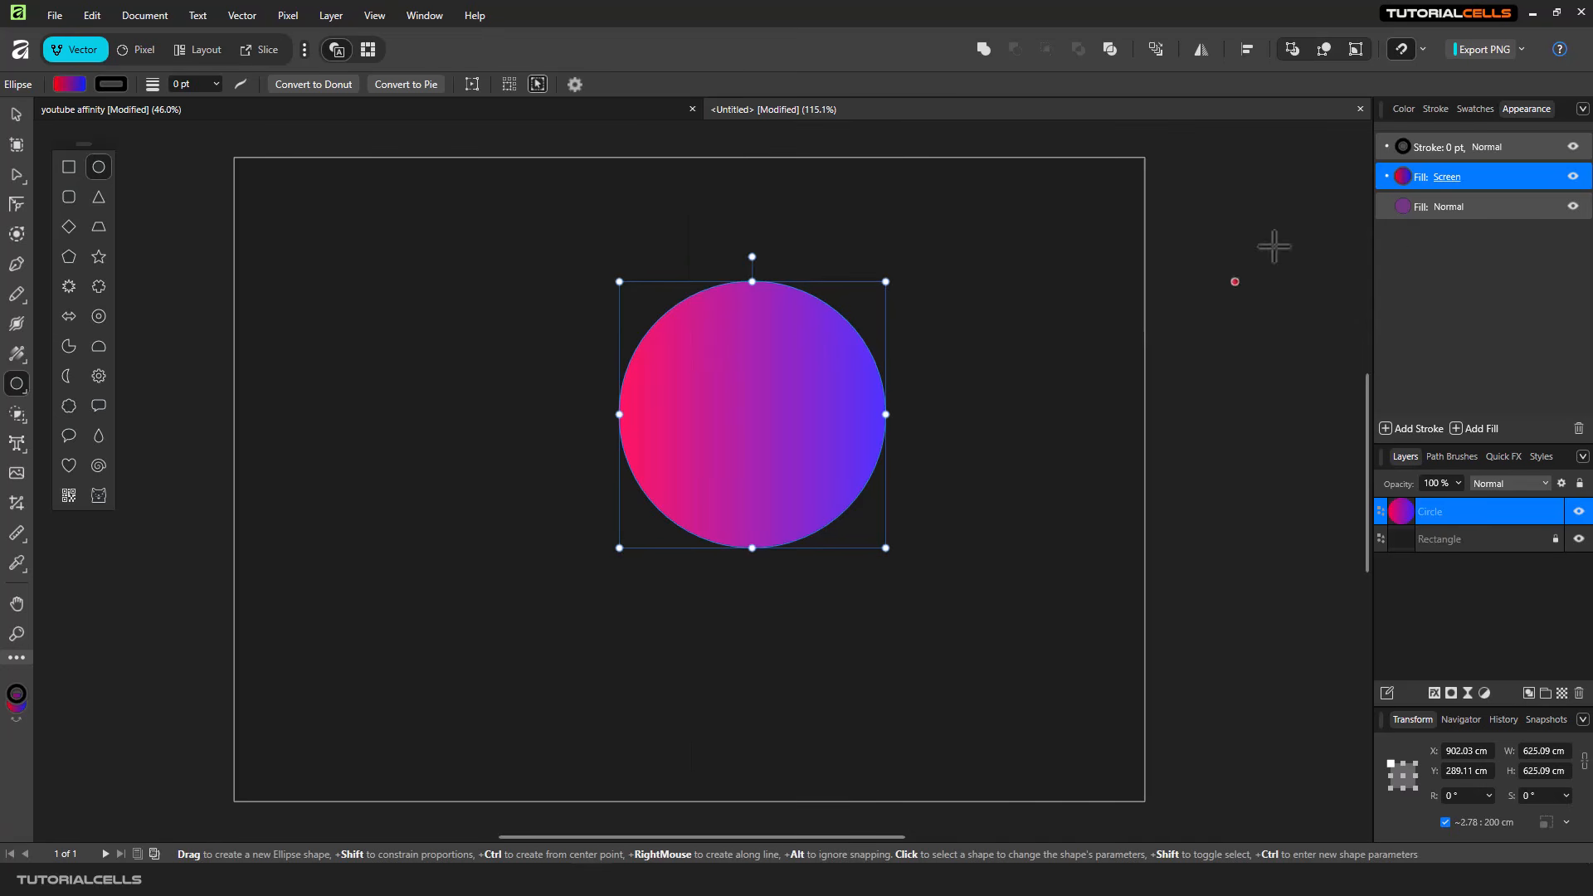
- Colour the circle's stroke yellow FFE200 and set its width to 24 pt
{"action": "left_click", "coordinate": [1427, 148]}
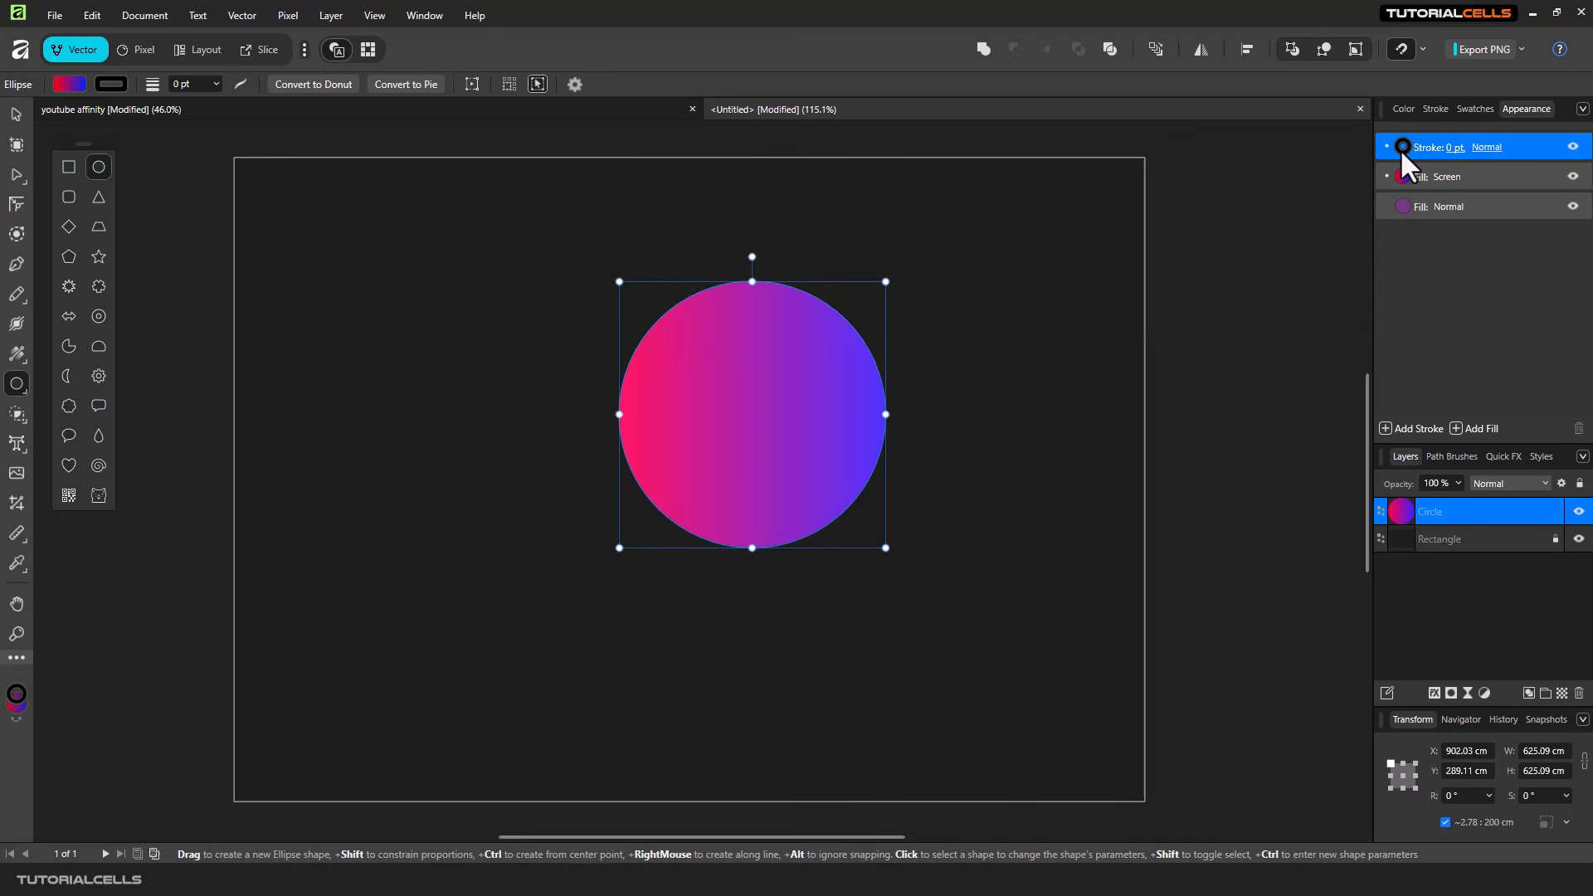
{"action": "left_click", "coordinate": [1401, 147]}
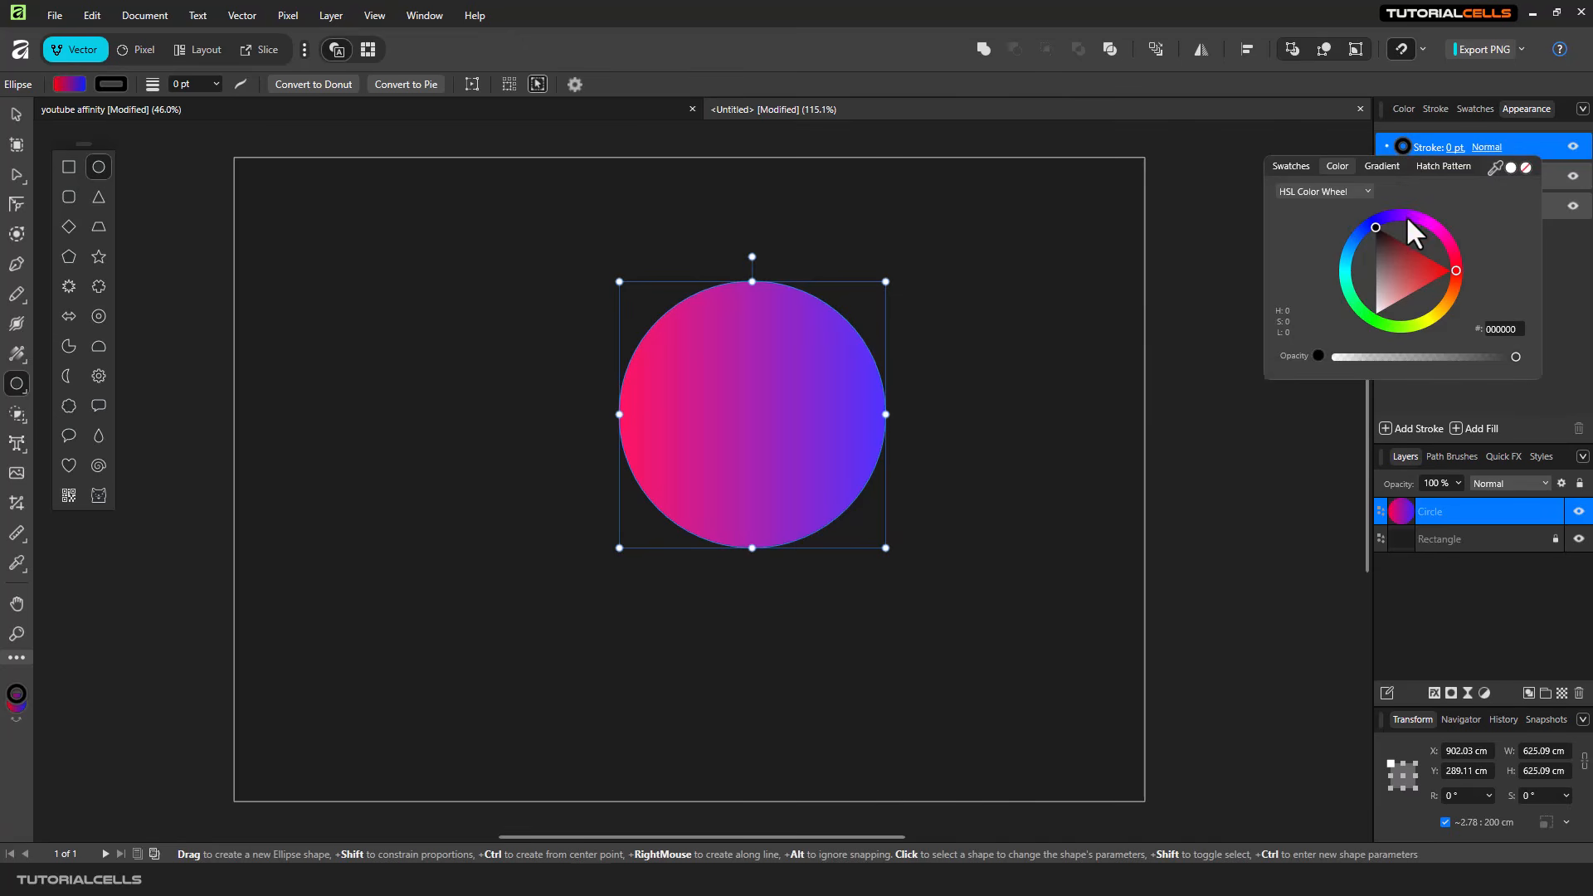
{"action": "left_click", "coordinate": [1434, 317]}
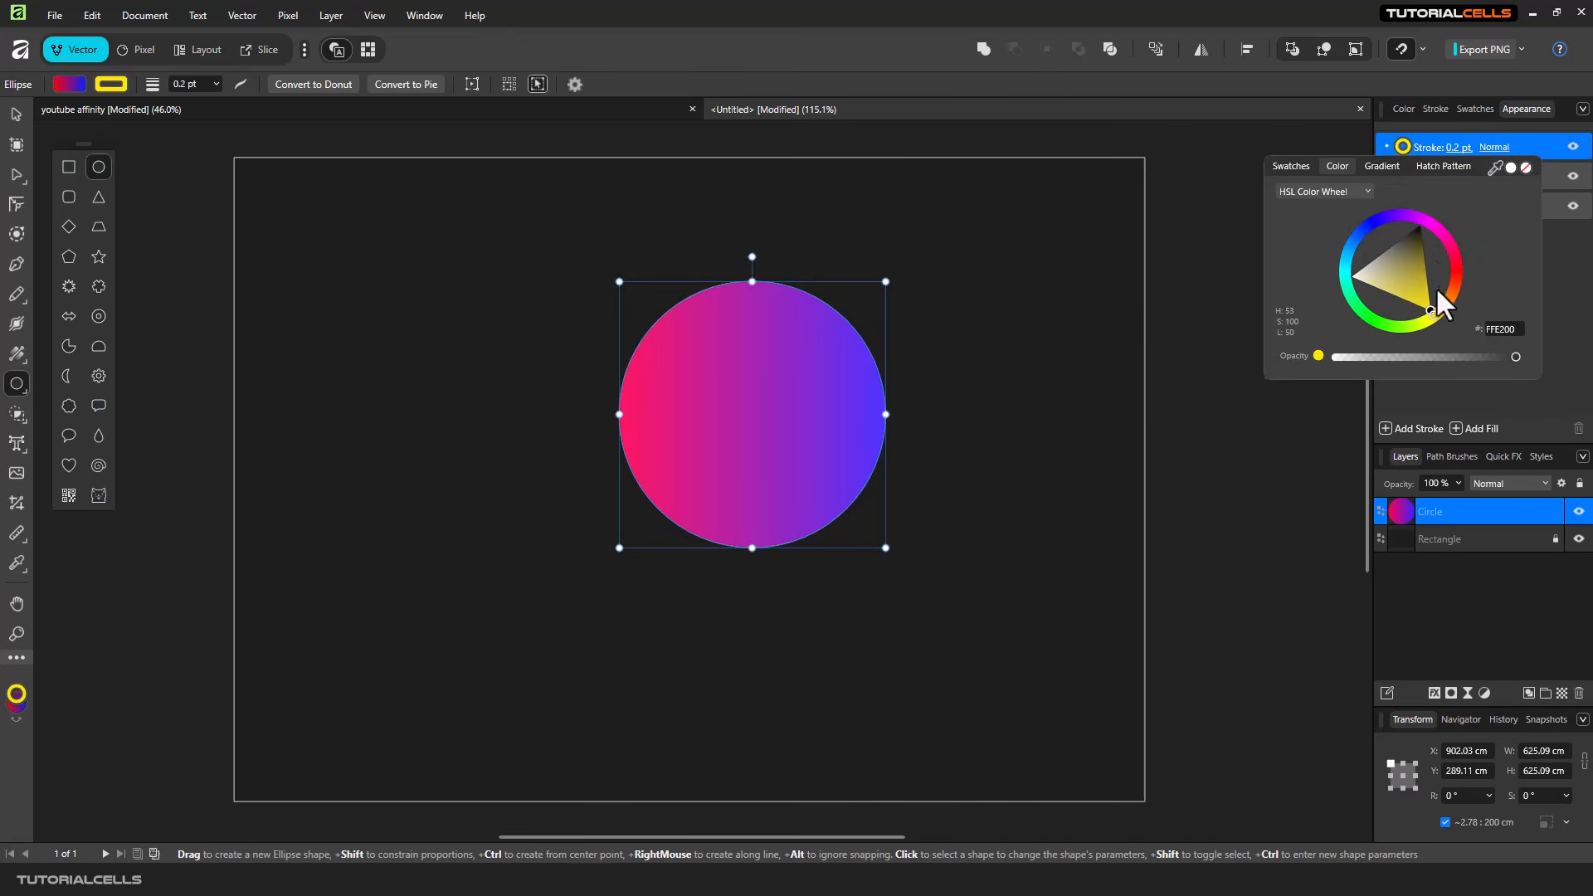
{"action": "left_click", "coordinate": [1450, 146]}
{"action": "left_click", "coordinate": [1450, 147]}
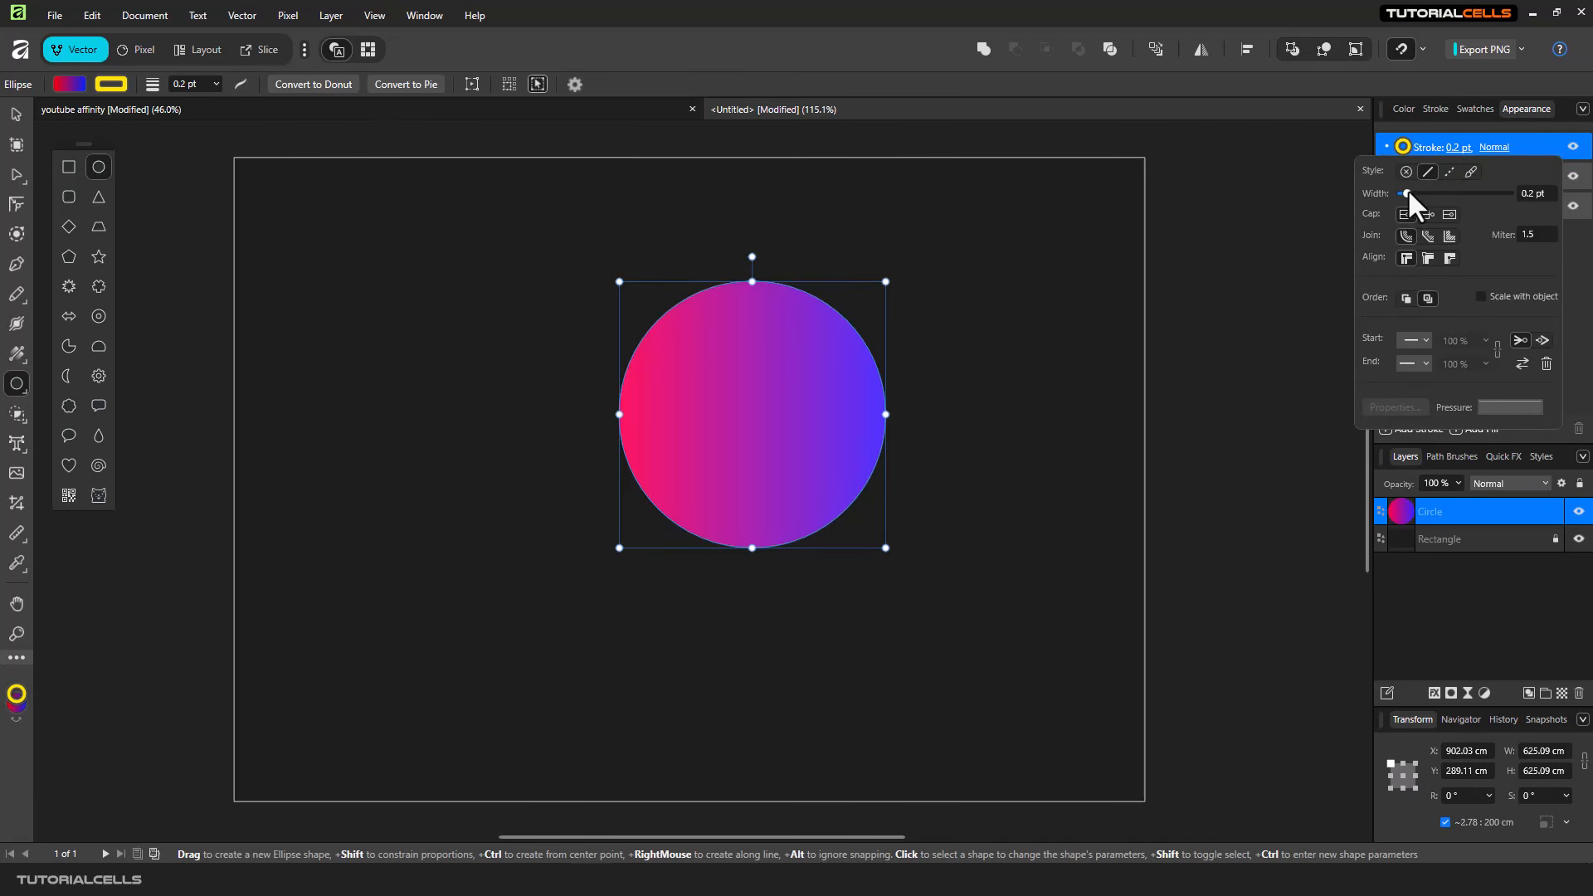
{"action": "left_click_drag", "start_coordinate": [1407, 190], "coordinate": [1464, 196]}
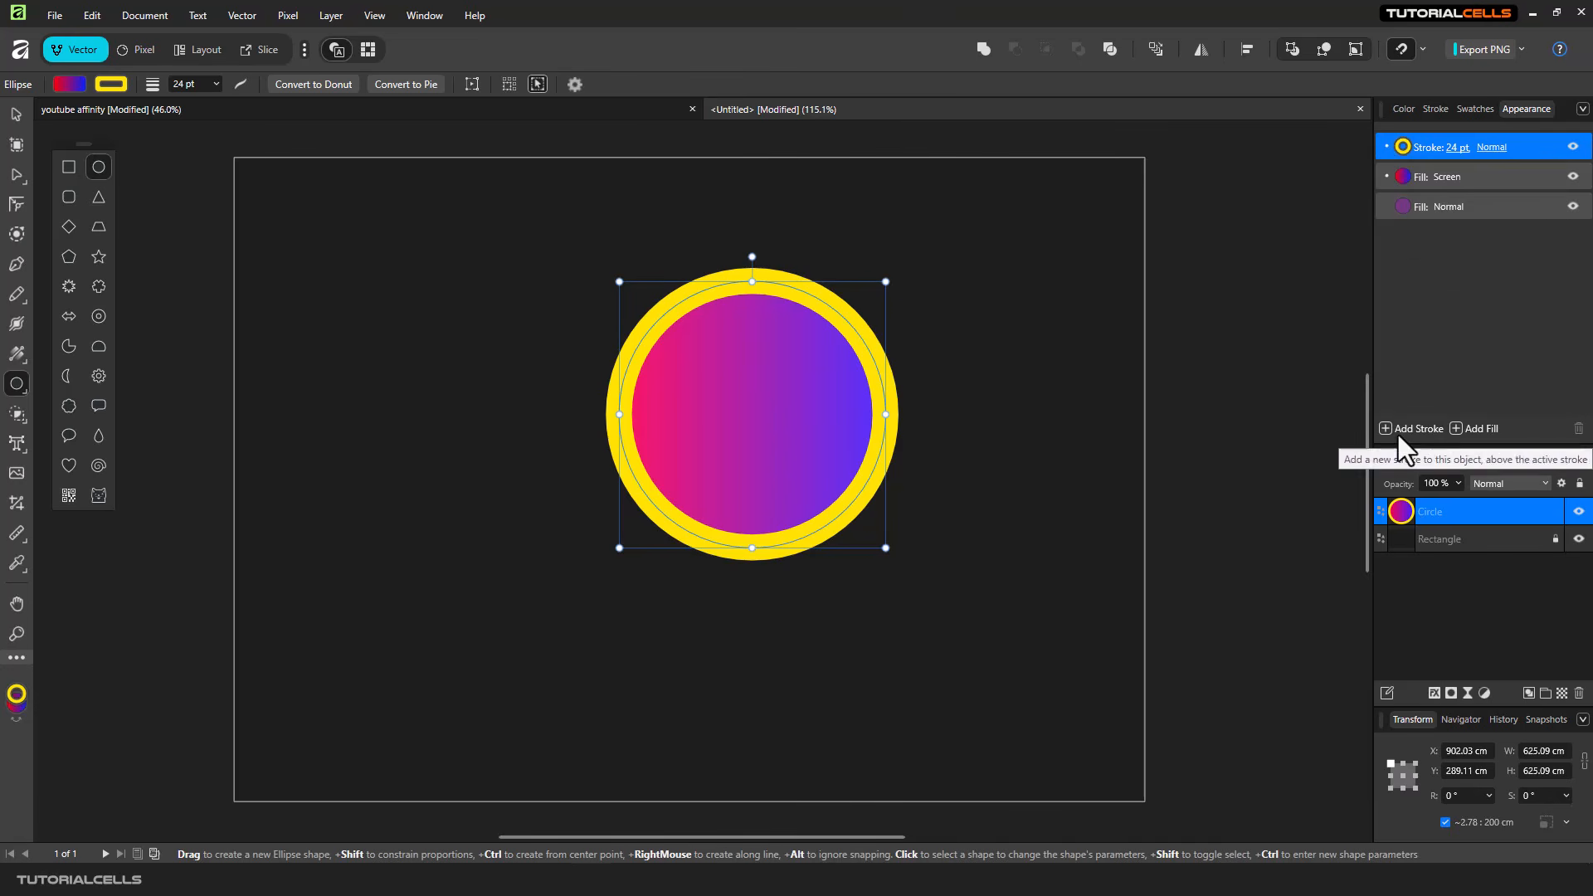
- Add a second stroke above the yellow one, coloured purple AA00FF and 9 pt wide
{"action": "left_click", "coordinate": [1398, 429]}
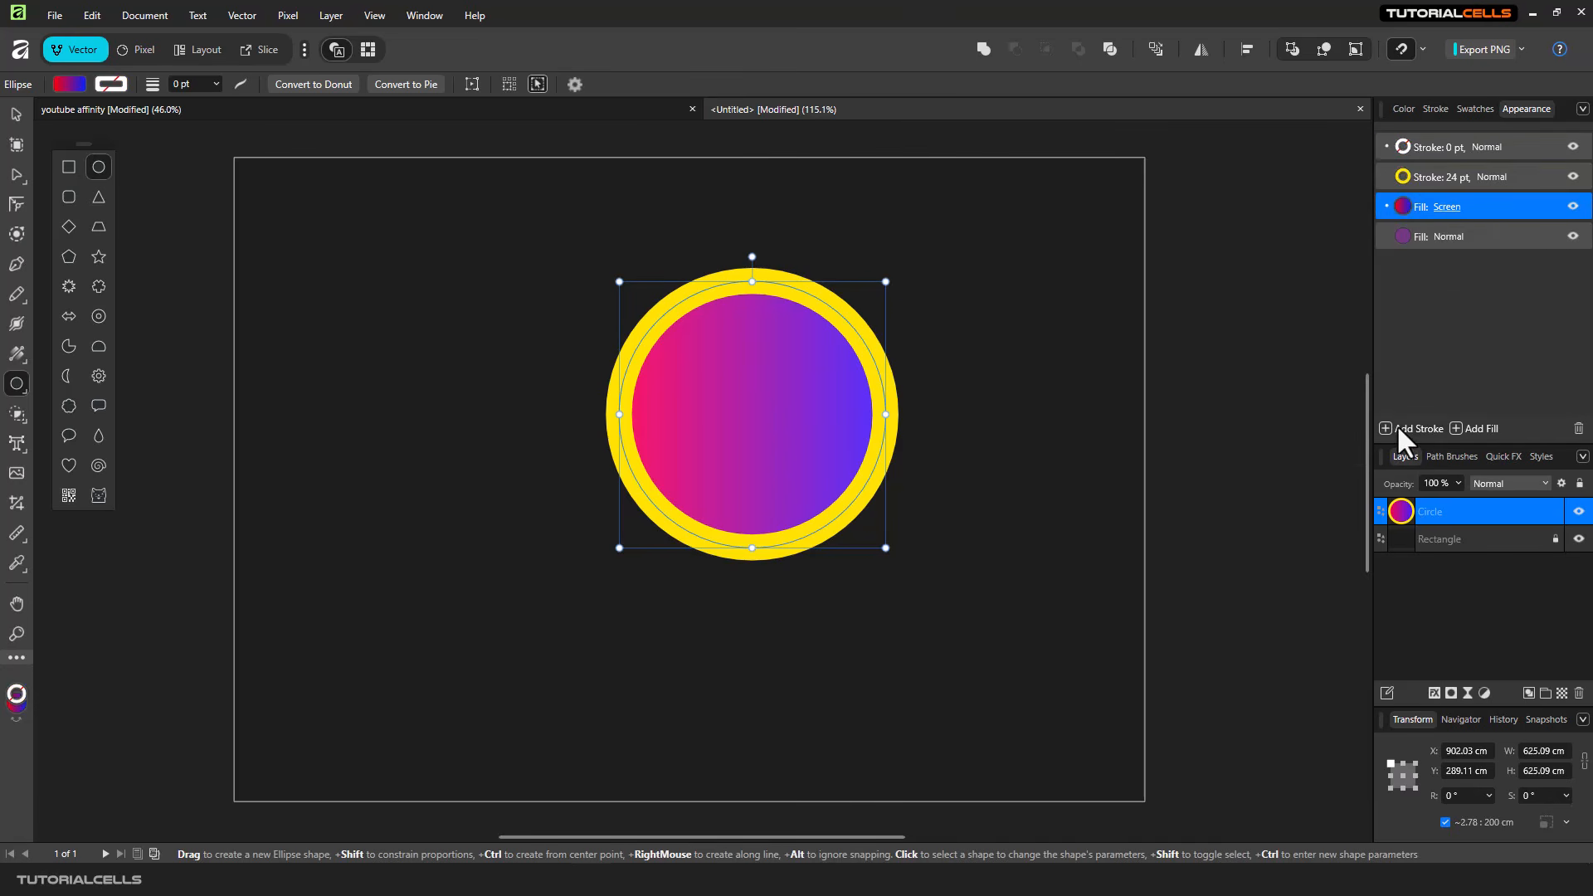
{"action": "left_click", "coordinate": [1406, 144]}
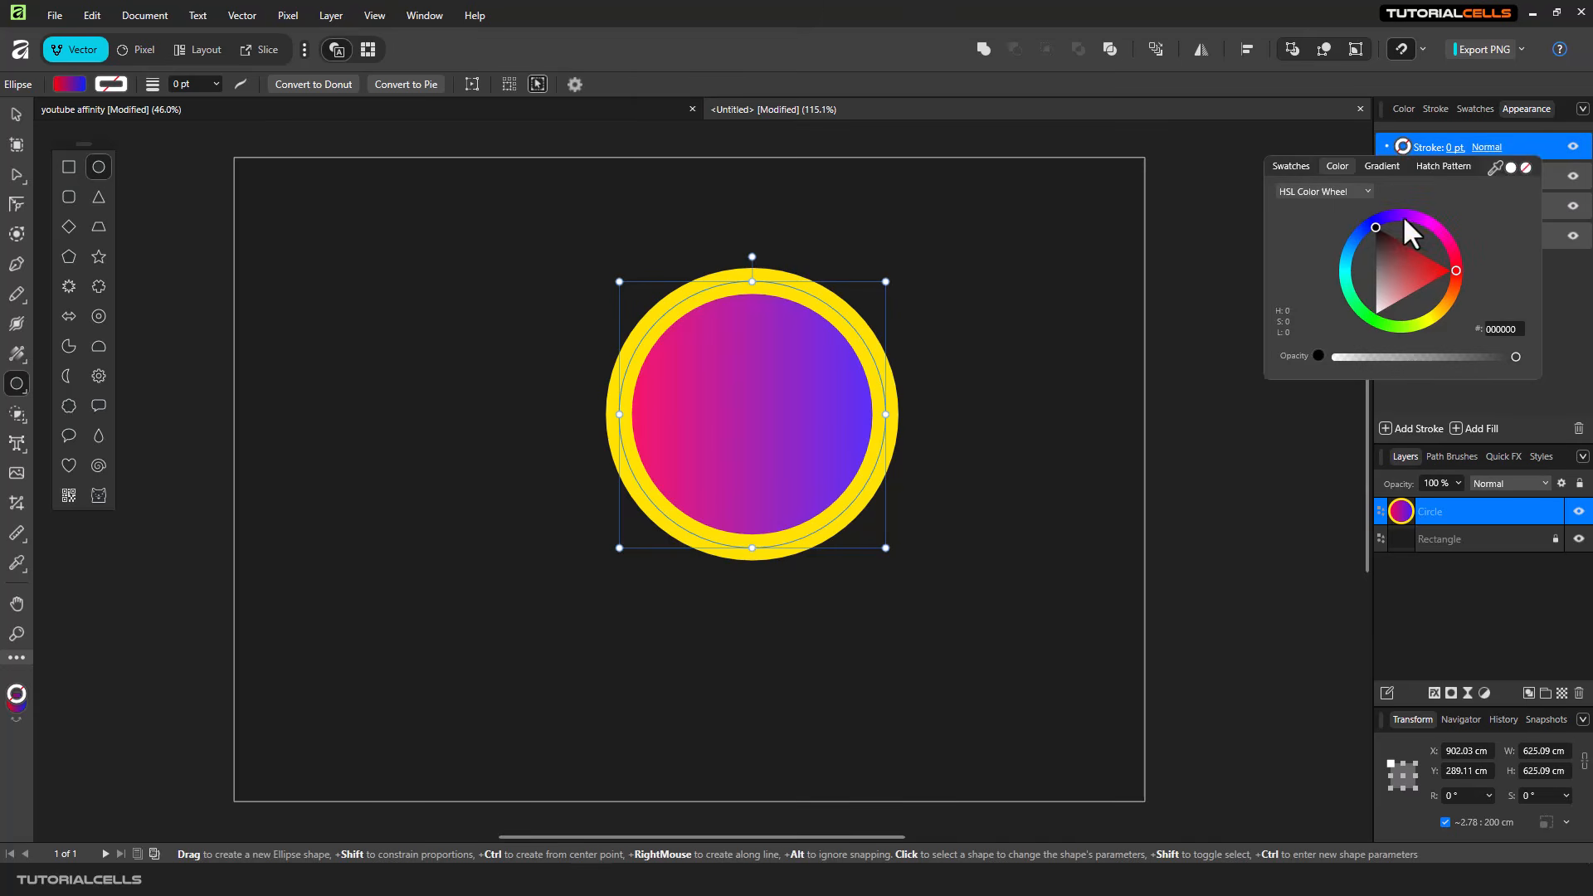
{"action": "left_click_drag", "start_coordinate": [1402, 218], "coordinate": [1409, 213]}
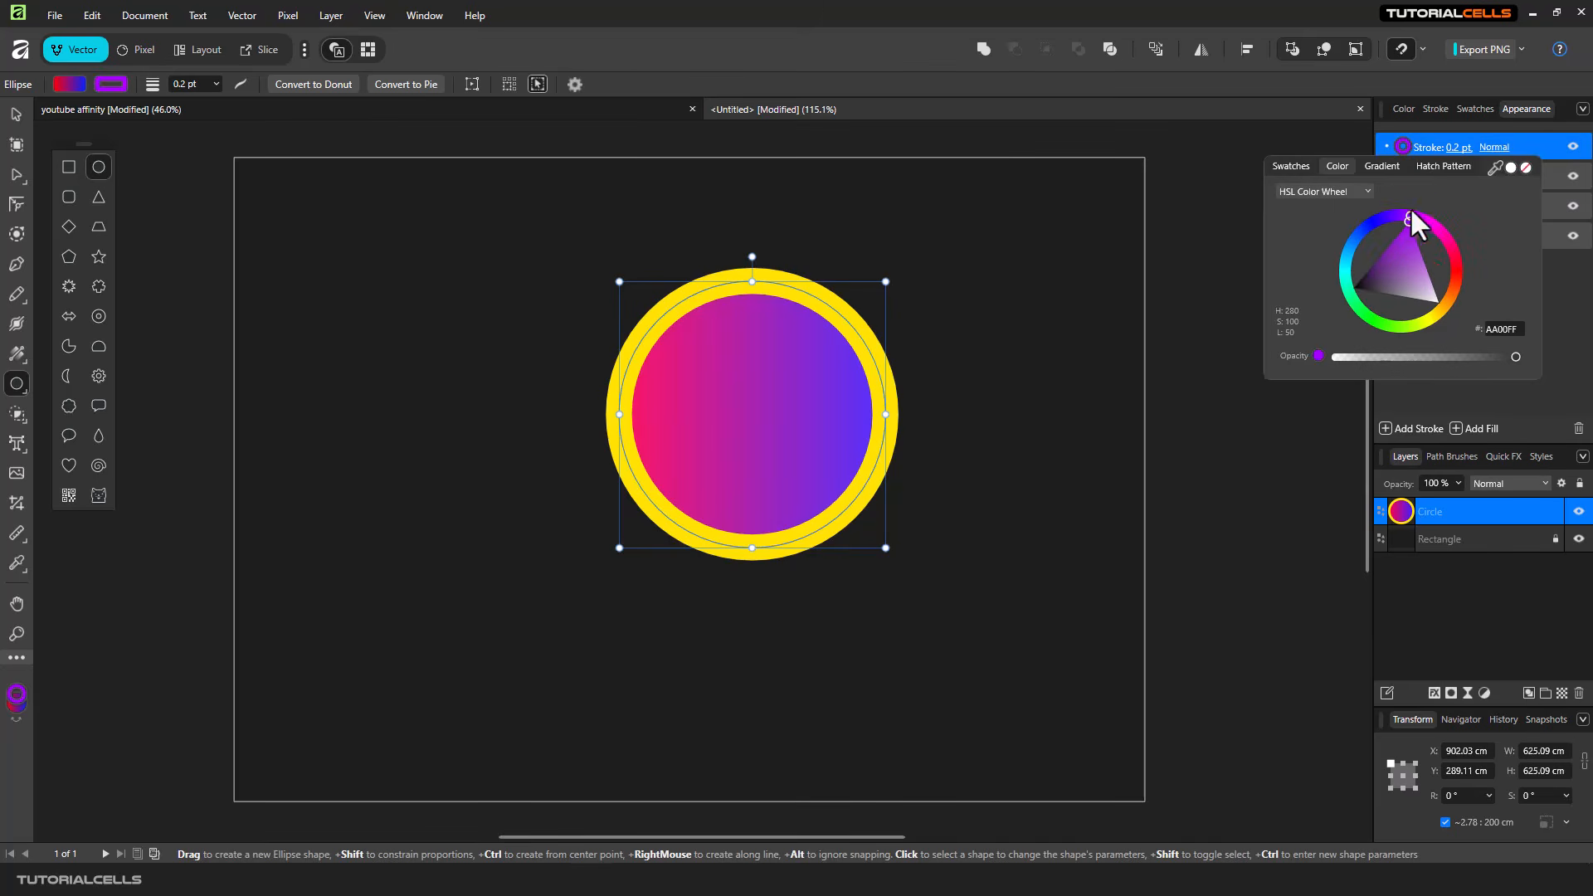
{"action": "left_click", "coordinate": [1447, 146]}
{"action": "left_click", "coordinate": [1452, 146]}
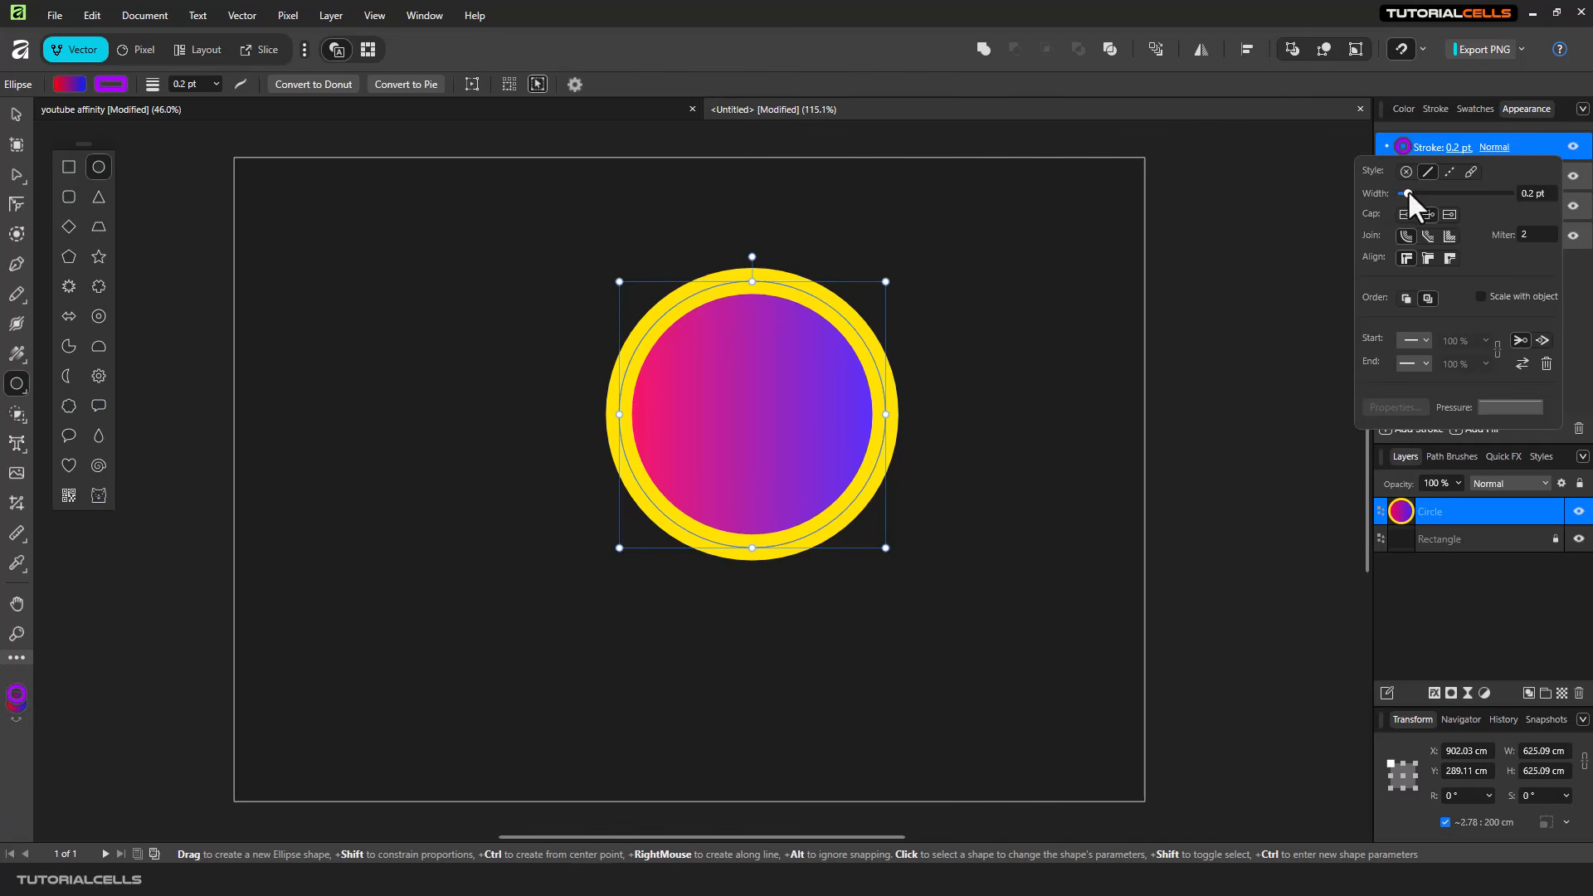
{"action": "left_click_drag", "start_coordinate": [1419, 192], "coordinate": [1445, 194]}
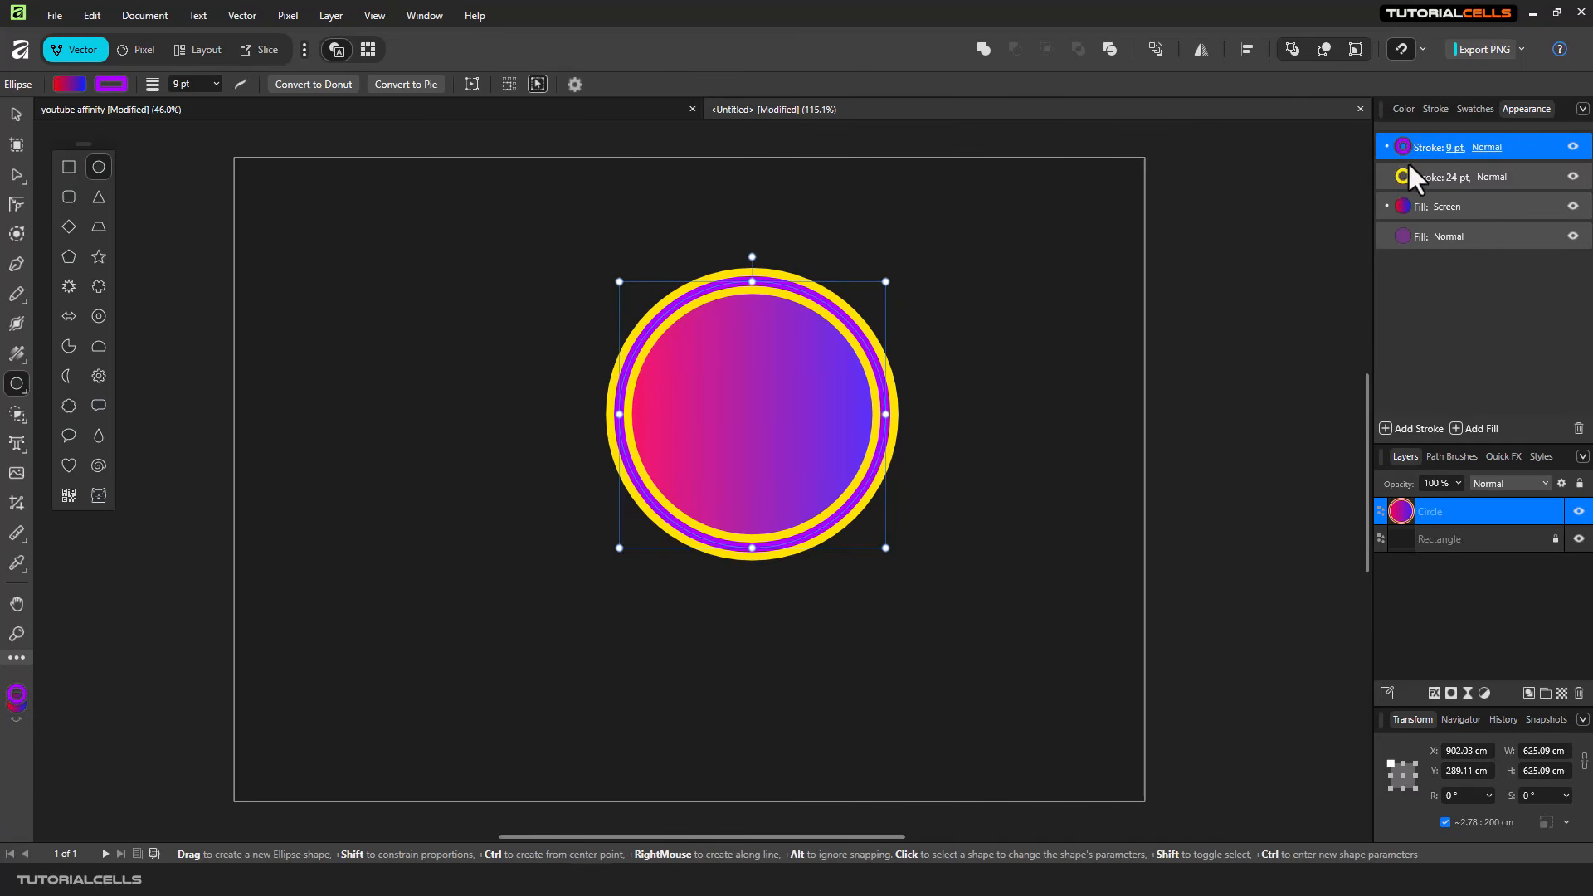
- Set the purple stroke's blend mode to Erase so it cuts through the yellow stroke
{"action": "scroll", "coordinate": [853, 313], "scroll_direction": "up", "scroll_amount": 3}
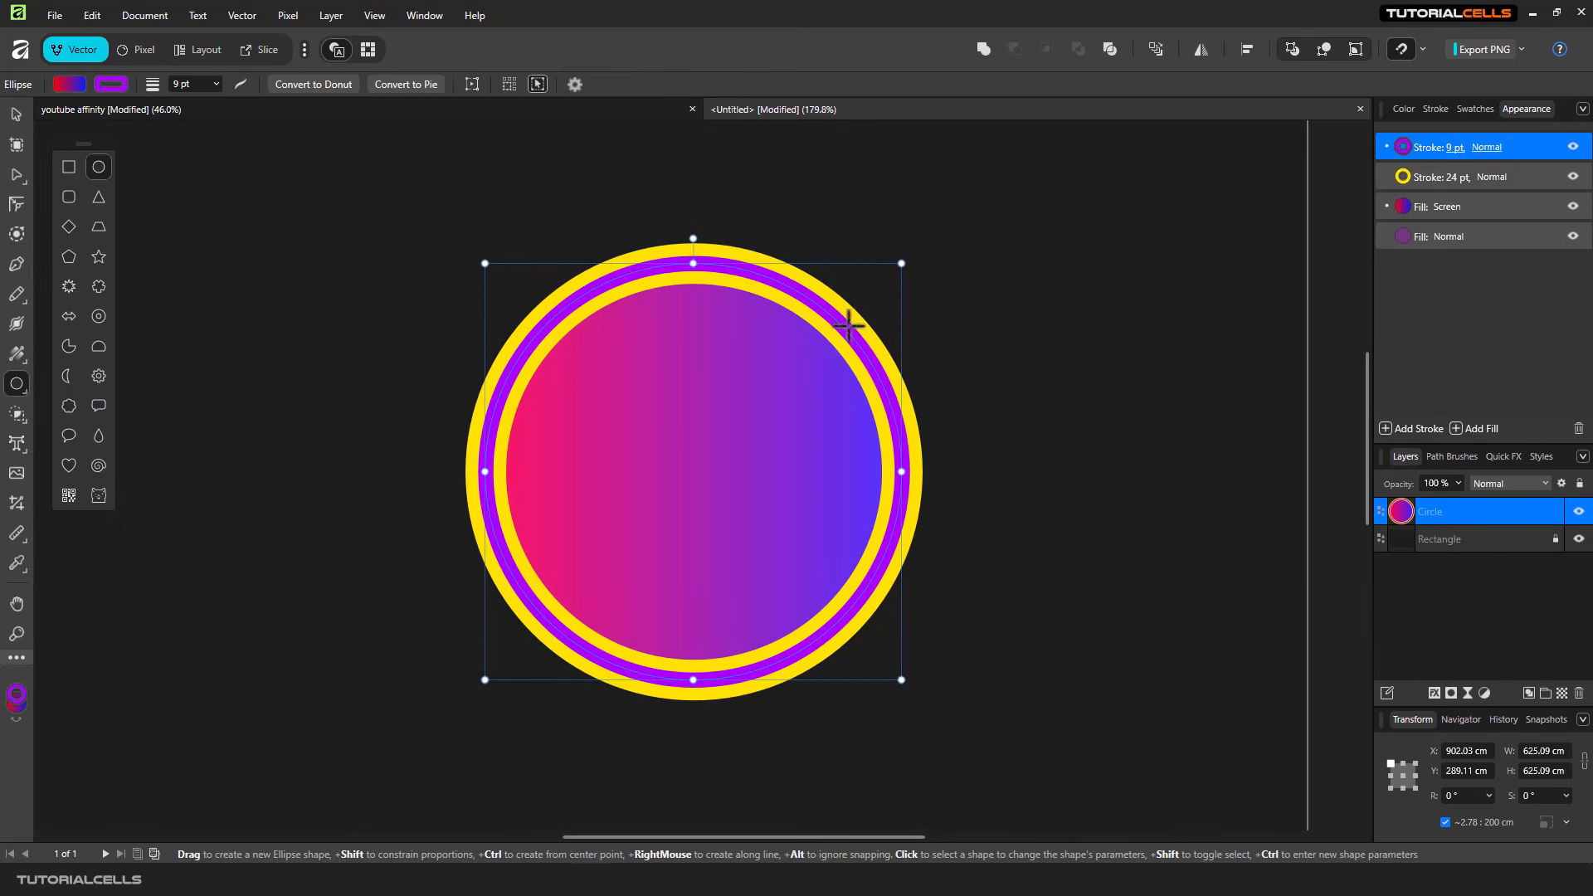
{"action": "left_click", "coordinate": [1487, 148]}
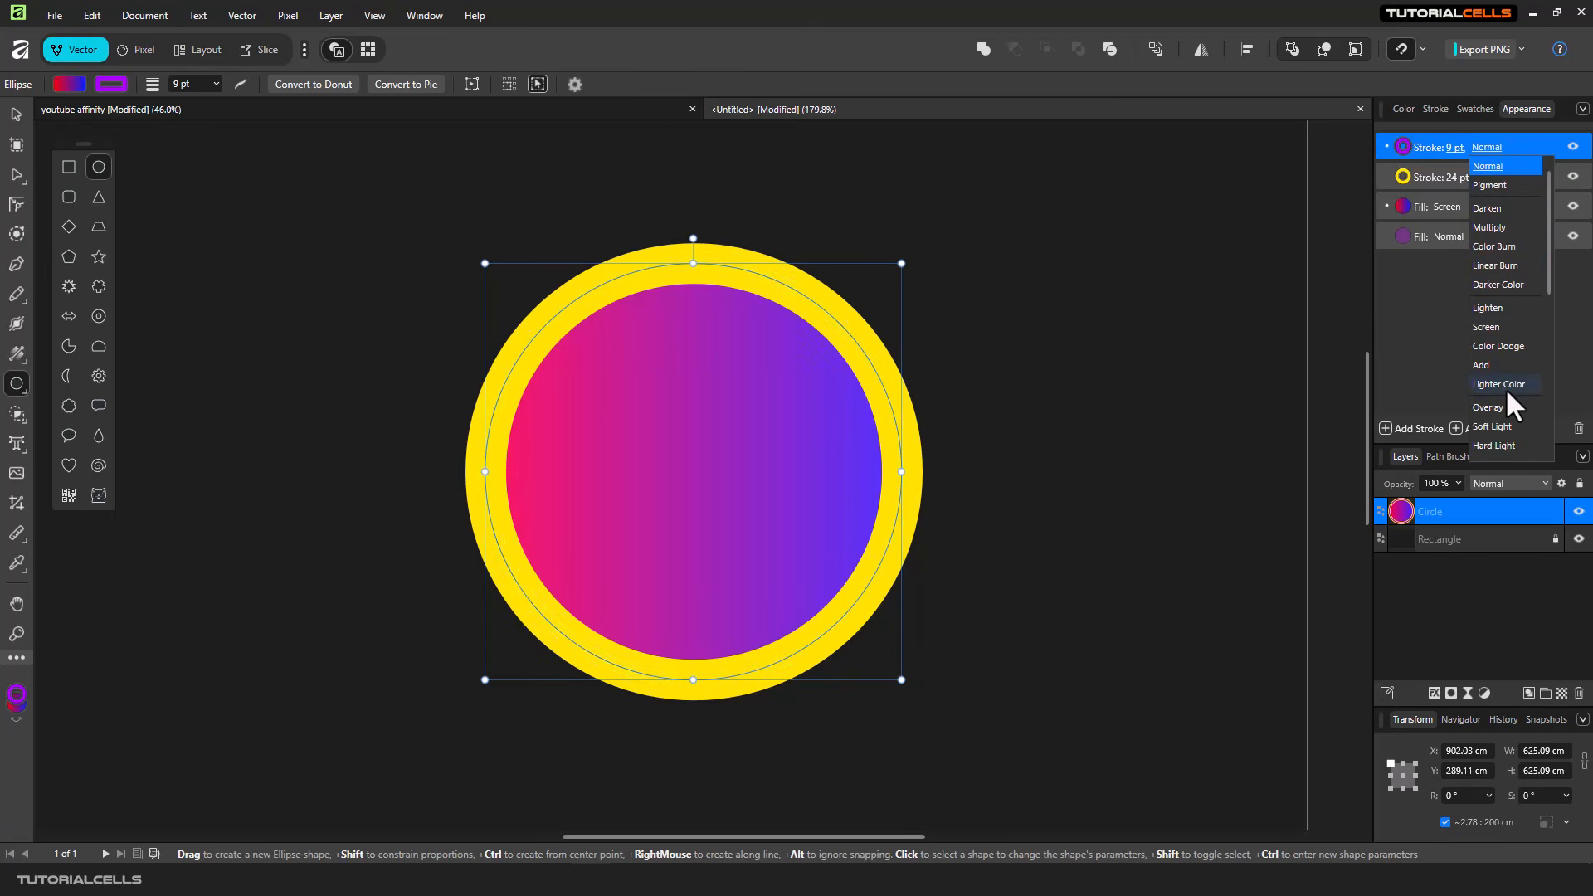
{"action": "scroll", "coordinate": [1505, 386], "scroll_direction": "down", "scroll_amount": 5}
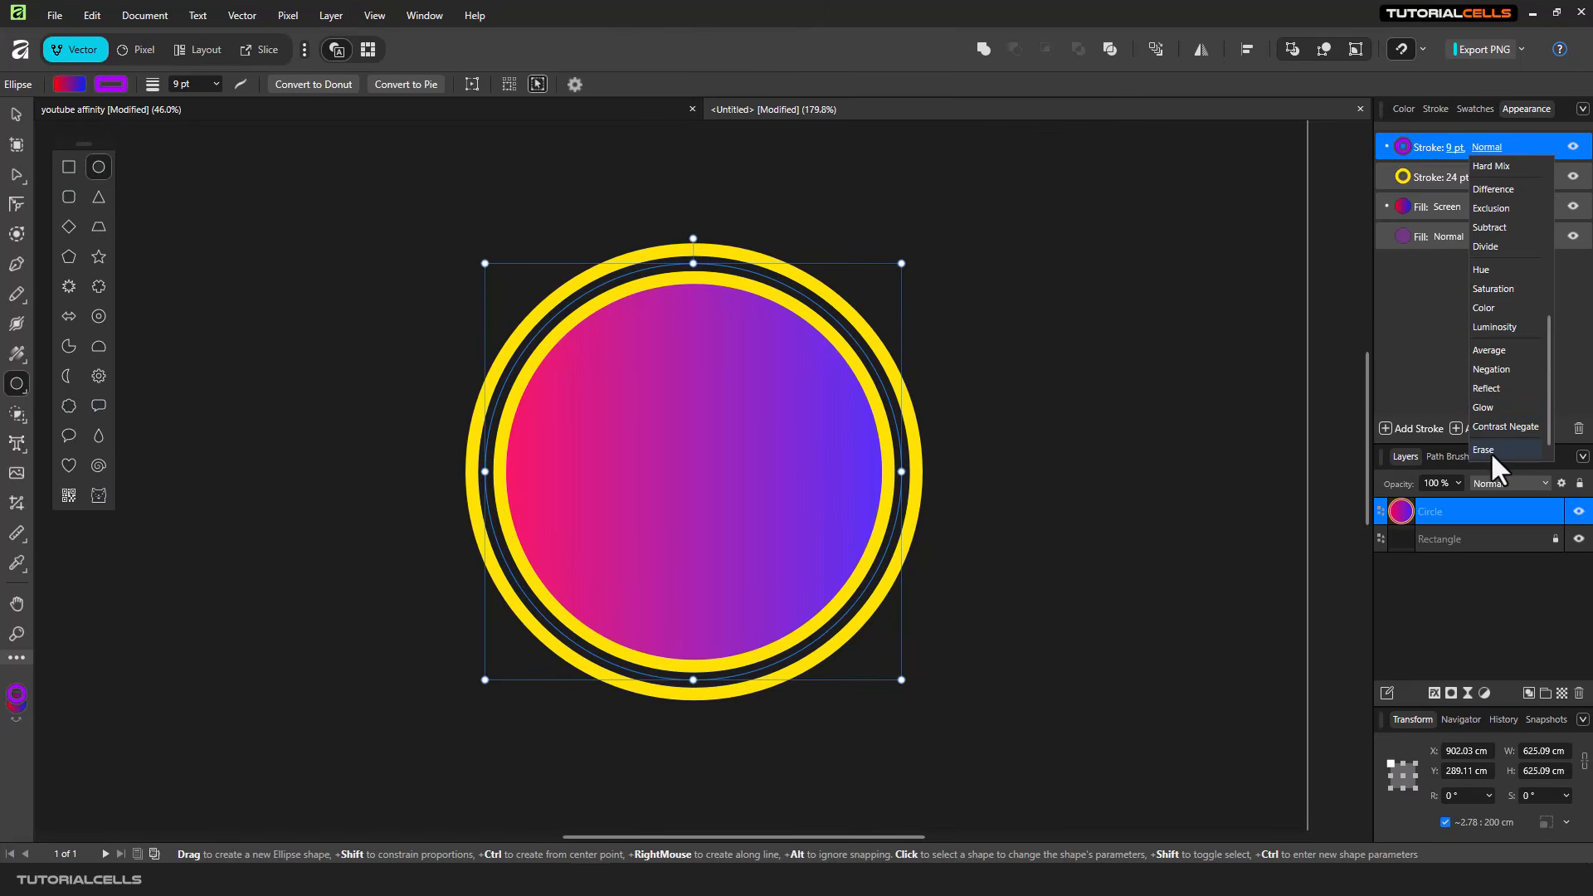
{"action": "left_click", "coordinate": [1490, 451]}
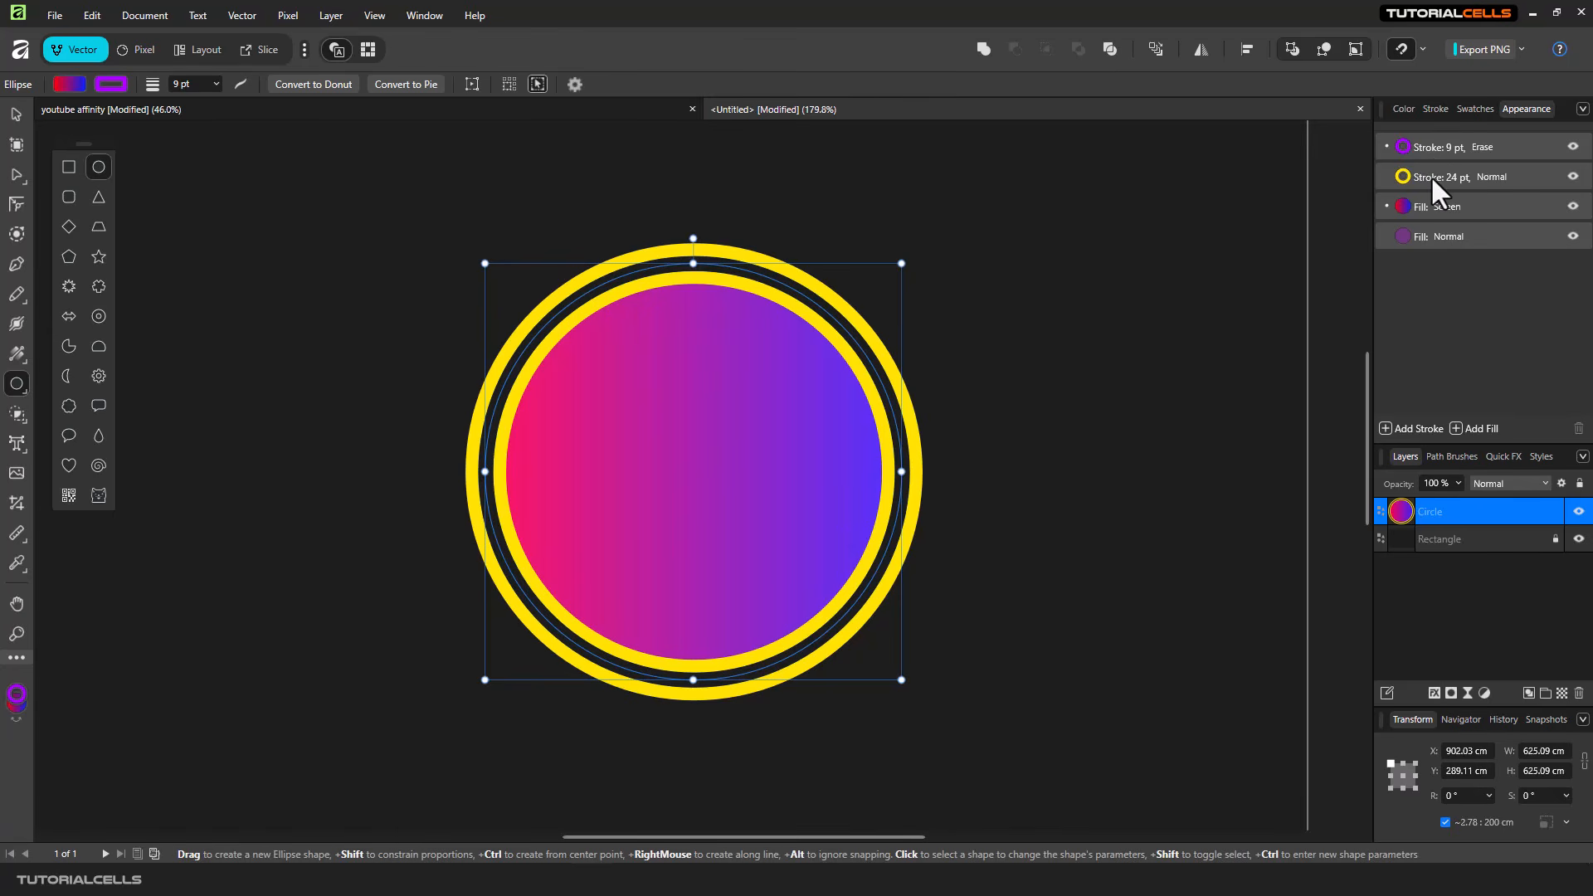
- Widen the erasing stroke to 14.7 pt and deselect the circle
{"action": "scroll", "coordinate": [824, 353], "scroll_direction": "up", "scroll_amount": 4}
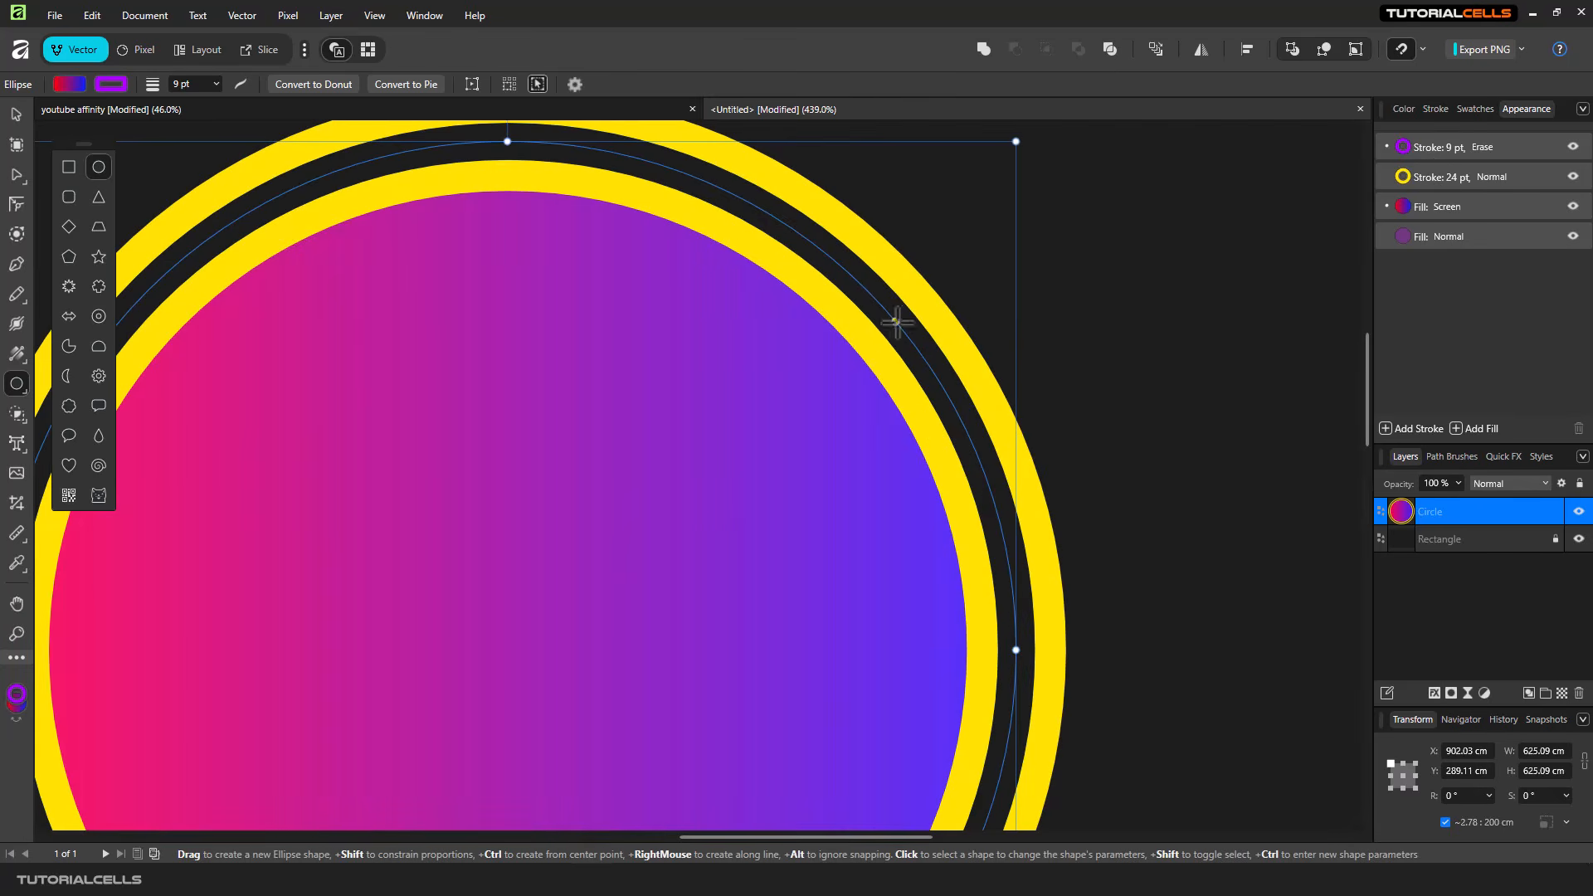
{"action": "left_click", "coordinate": [1447, 147]}
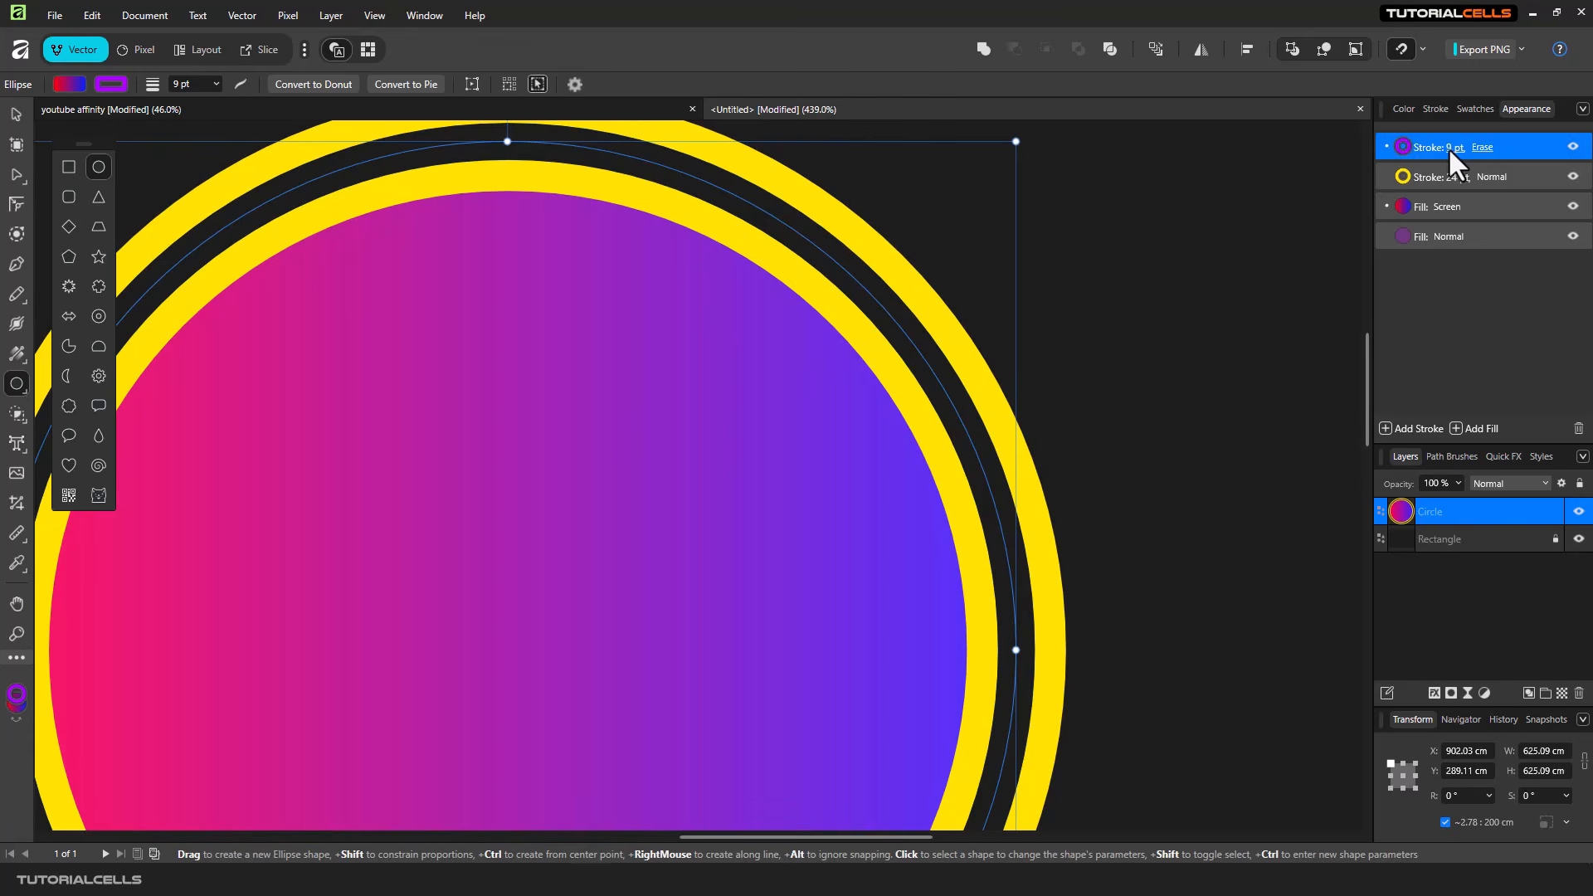
{"action": "left_click_drag", "start_coordinate": [1442, 191], "coordinate": [1451, 196]}
{"action": "left_click", "coordinate": [1143, 258]}
{"action": "scroll", "coordinate": [1059, 311], "scroll_direction": "down", "scroll_amount": 4}
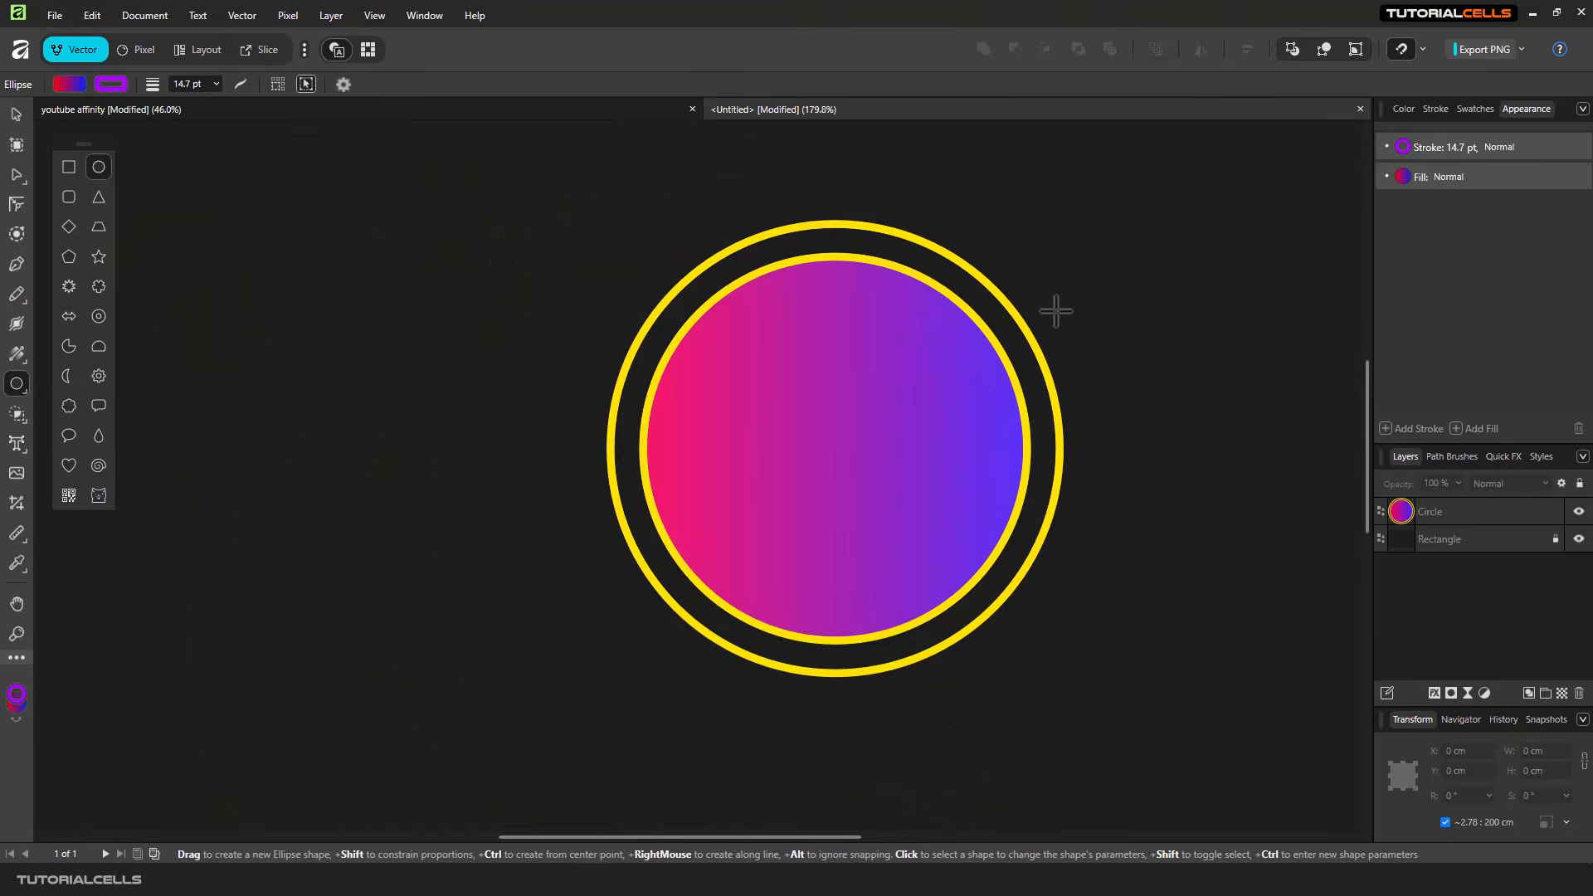
- Move the circle slightly up and to the left, to about X 850 cm and Y 272 cm, and deselect it
{"action": "scroll", "coordinate": [1005, 312], "scroll_direction": "up", "scroll_amount": 1}
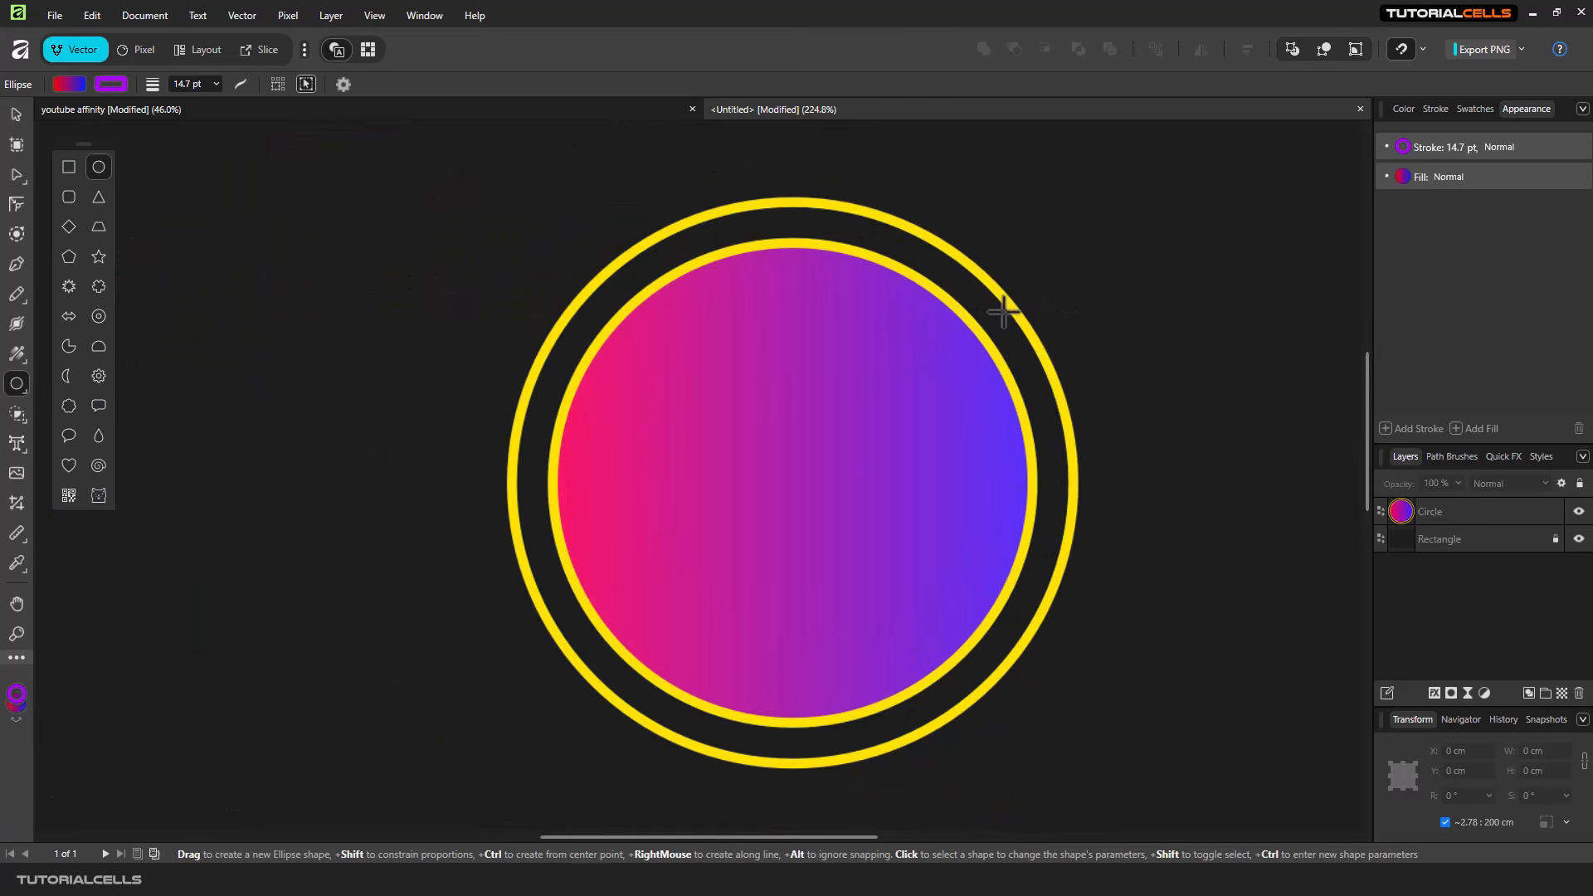
{"action": "left_click", "coordinate": [15, 115]}
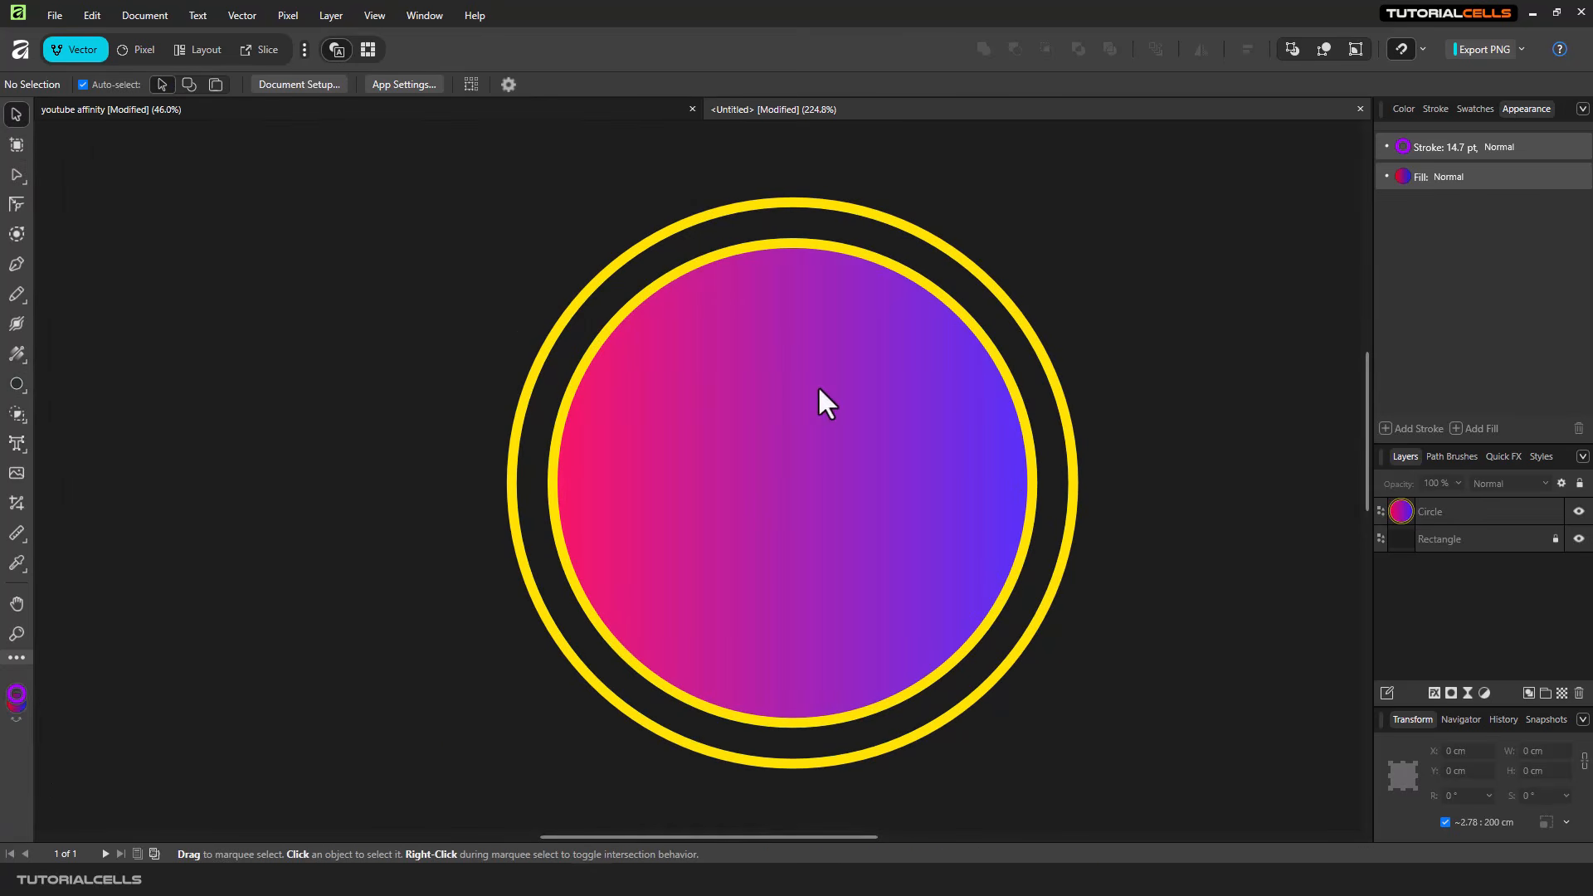
{"action": "left_click_drag", "start_coordinate": [820, 386], "coordinate": [776, 373]}
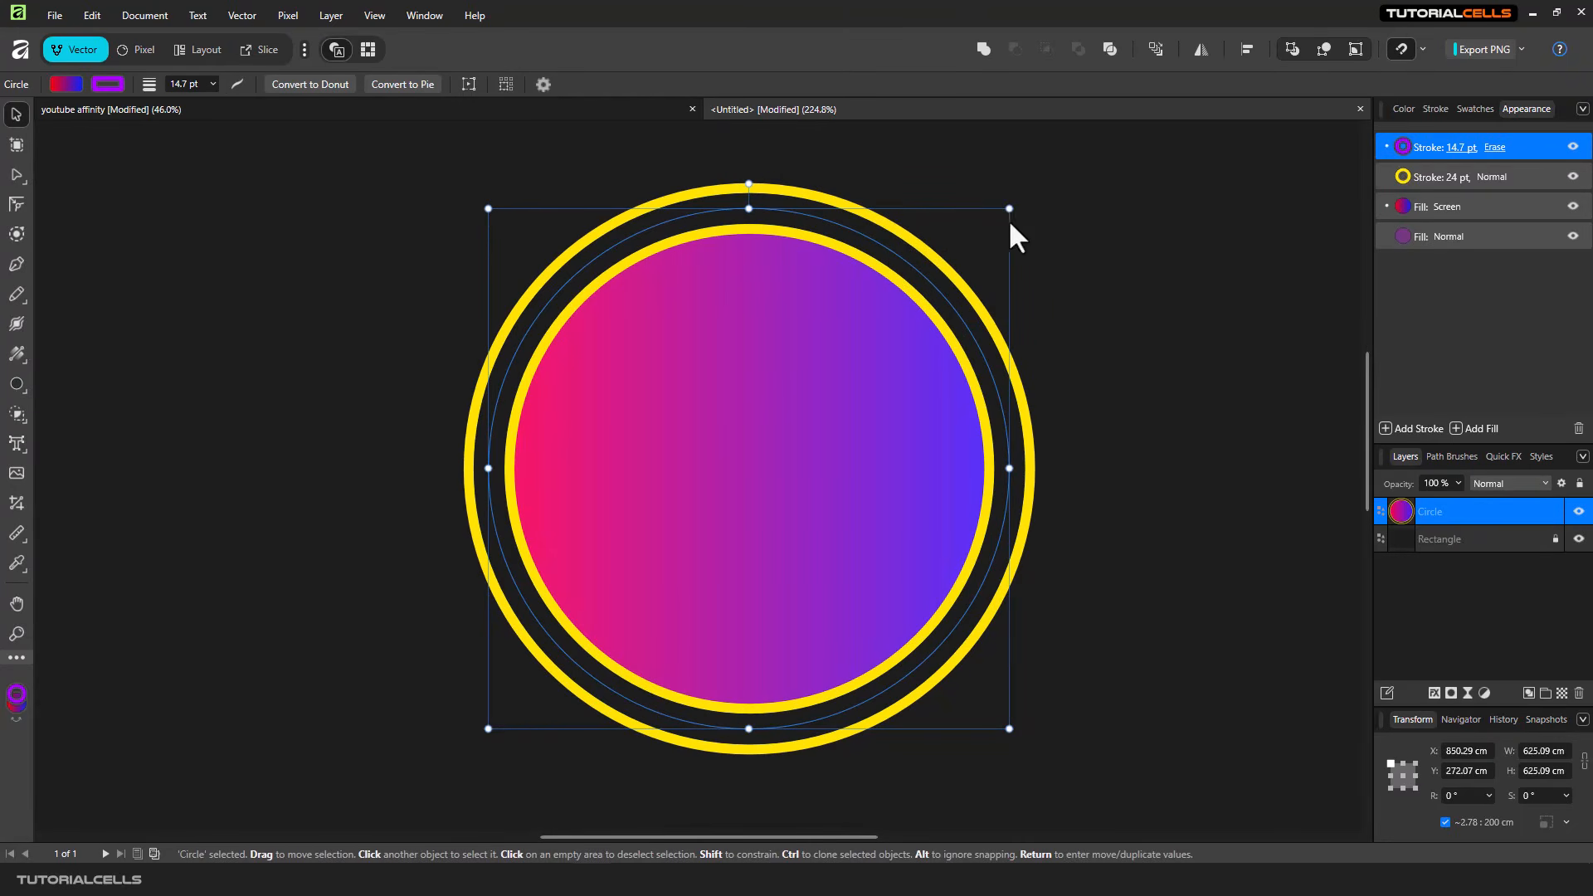
{"action": "scroll", "coordinate": [854, 347], "scroll_direction": "down", "scroll_amount": 5}
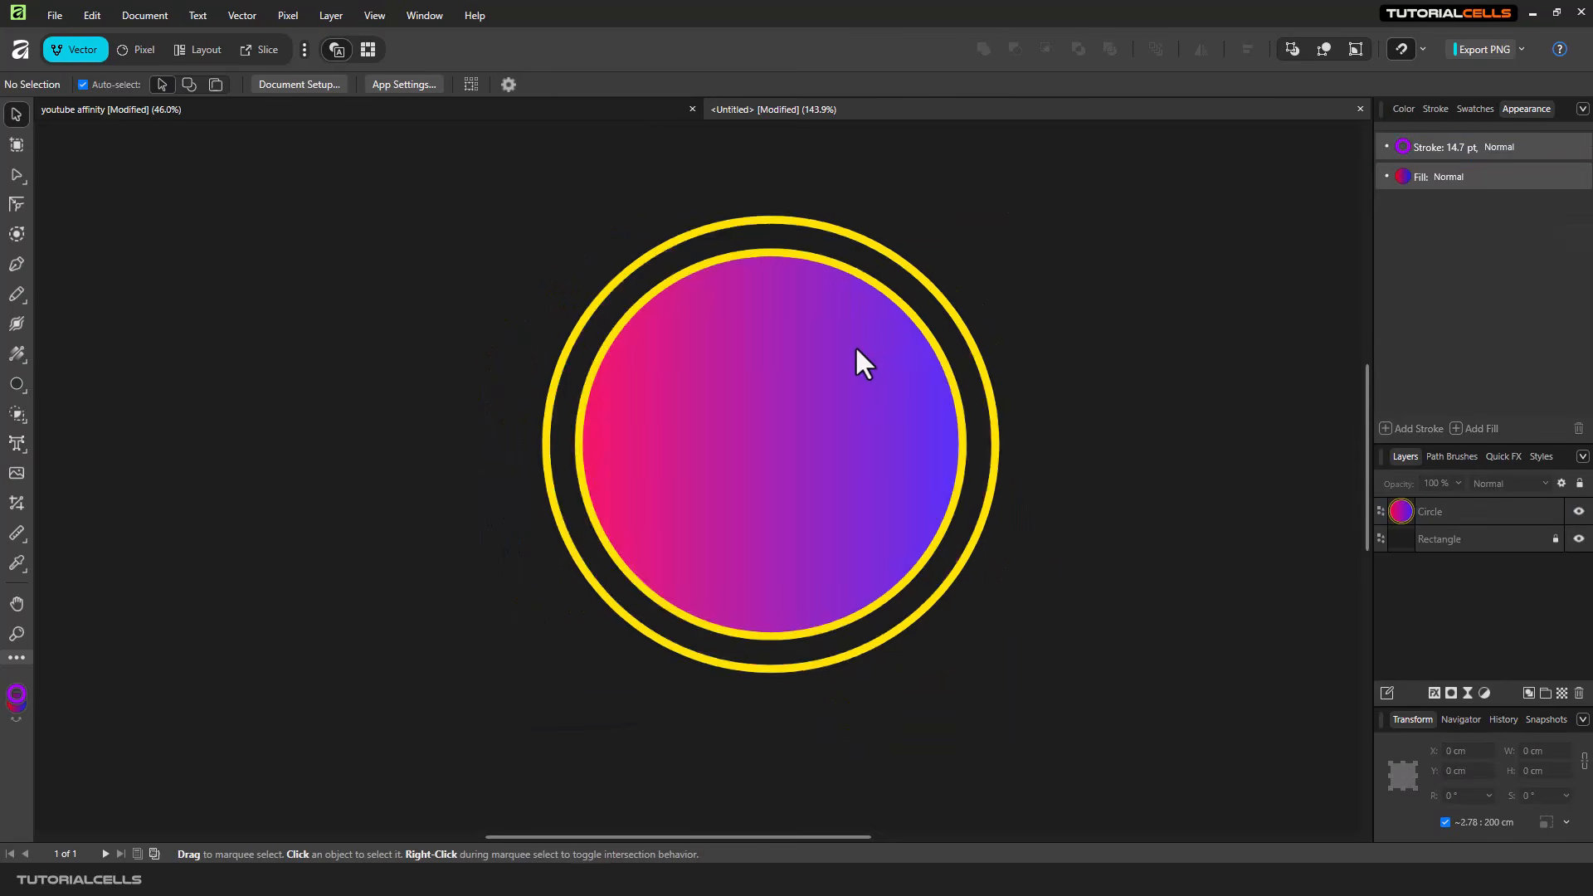
- Move the circle to about X 1195 cm and Y 212 cm, and review the top stroke's blend modes, keeping Erase
{"action": "left_click_drag", "start_coordinate": [847, 353], "coordinate": [987, 328]}
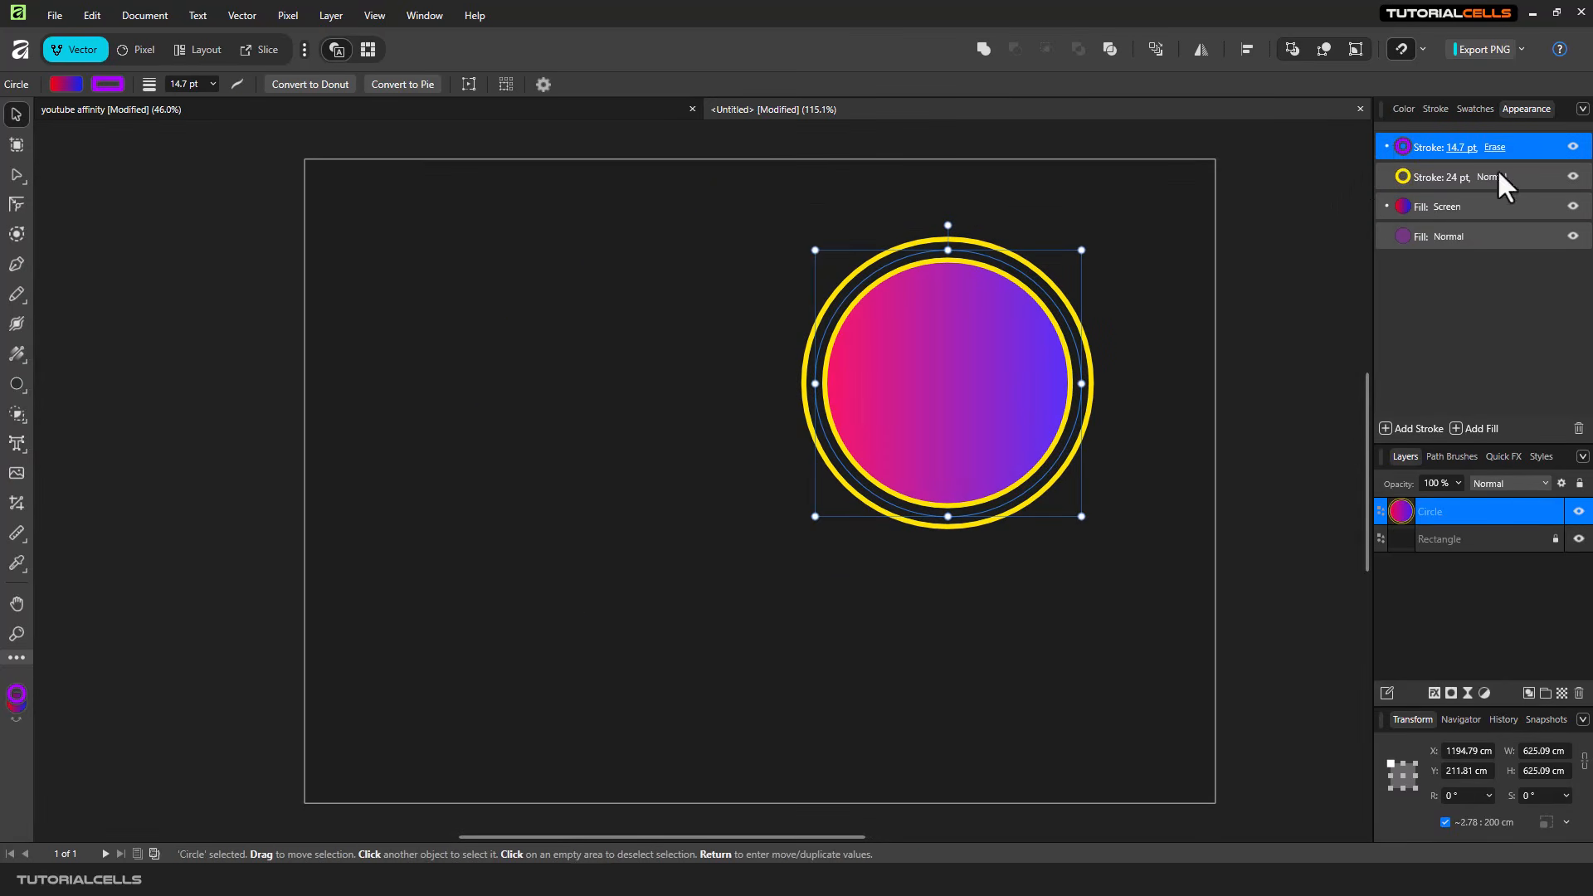
{"action": "left_click", "coordinate": [1495, 146]}
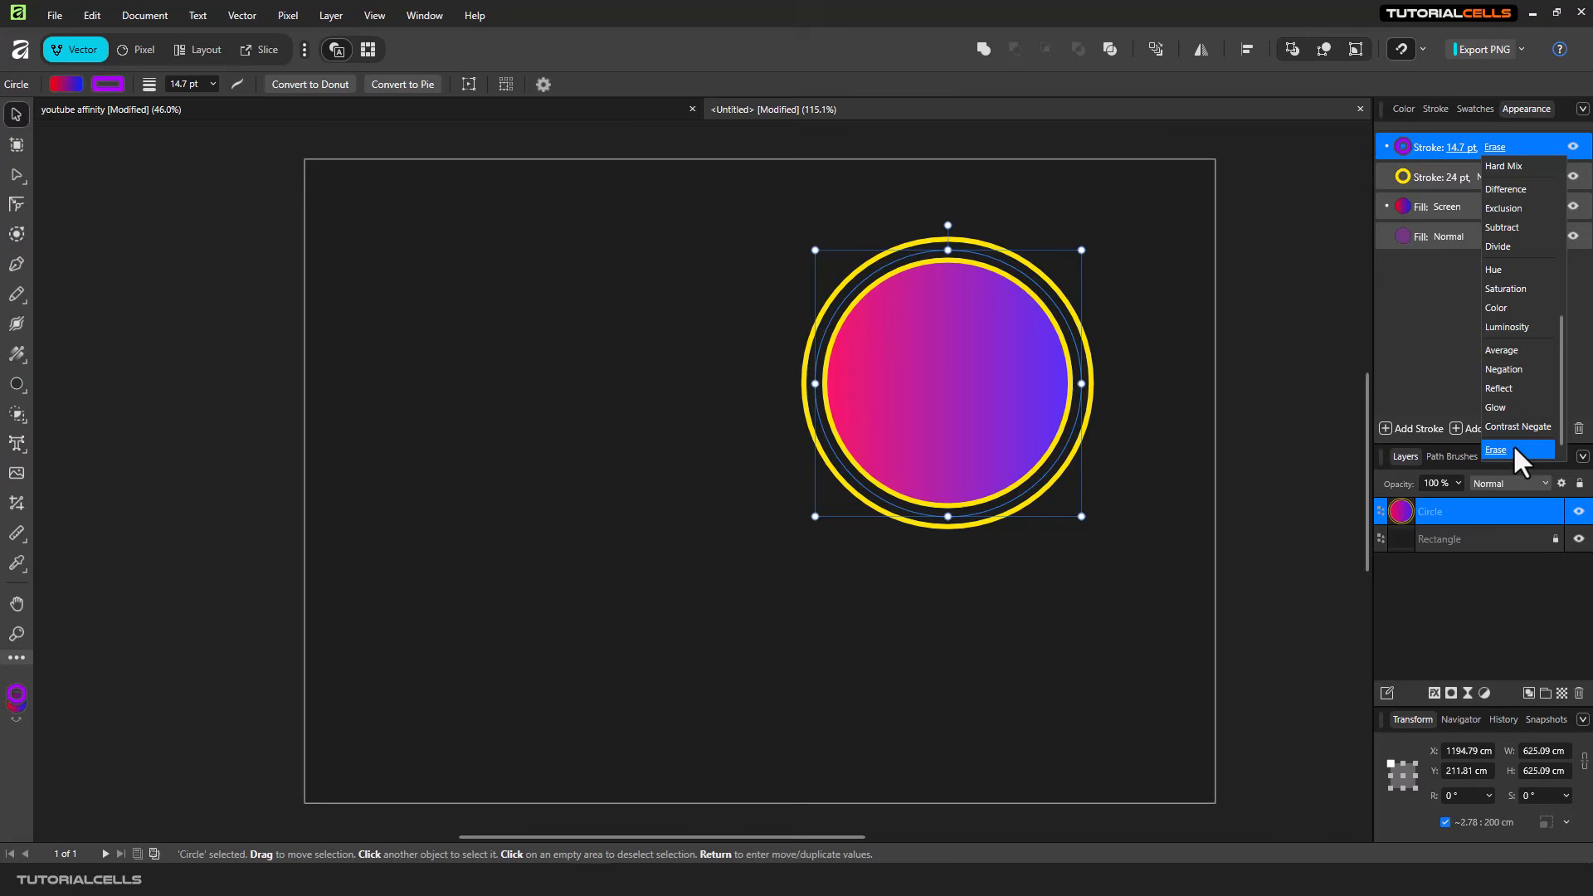
{"action": "left_click", "coordinate": [1415, 317]}
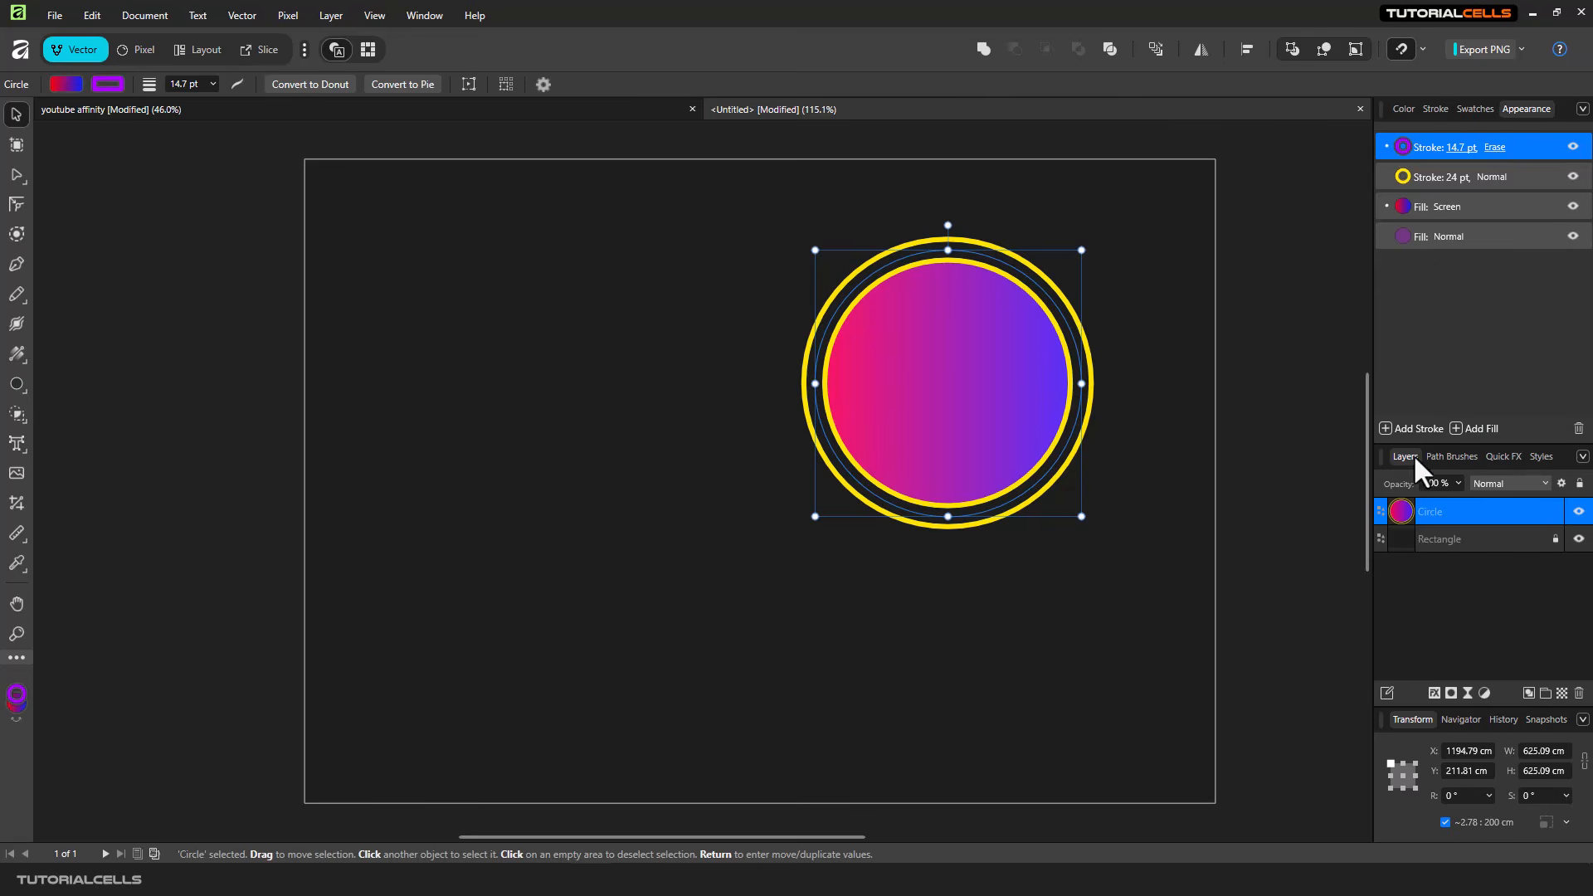
- Add a third stroke on top of the circle's other strokes, coloured white and 4.7 pt wide, and deselect the circle
{"action": "left_click", "coordinate": [1420, 429]}
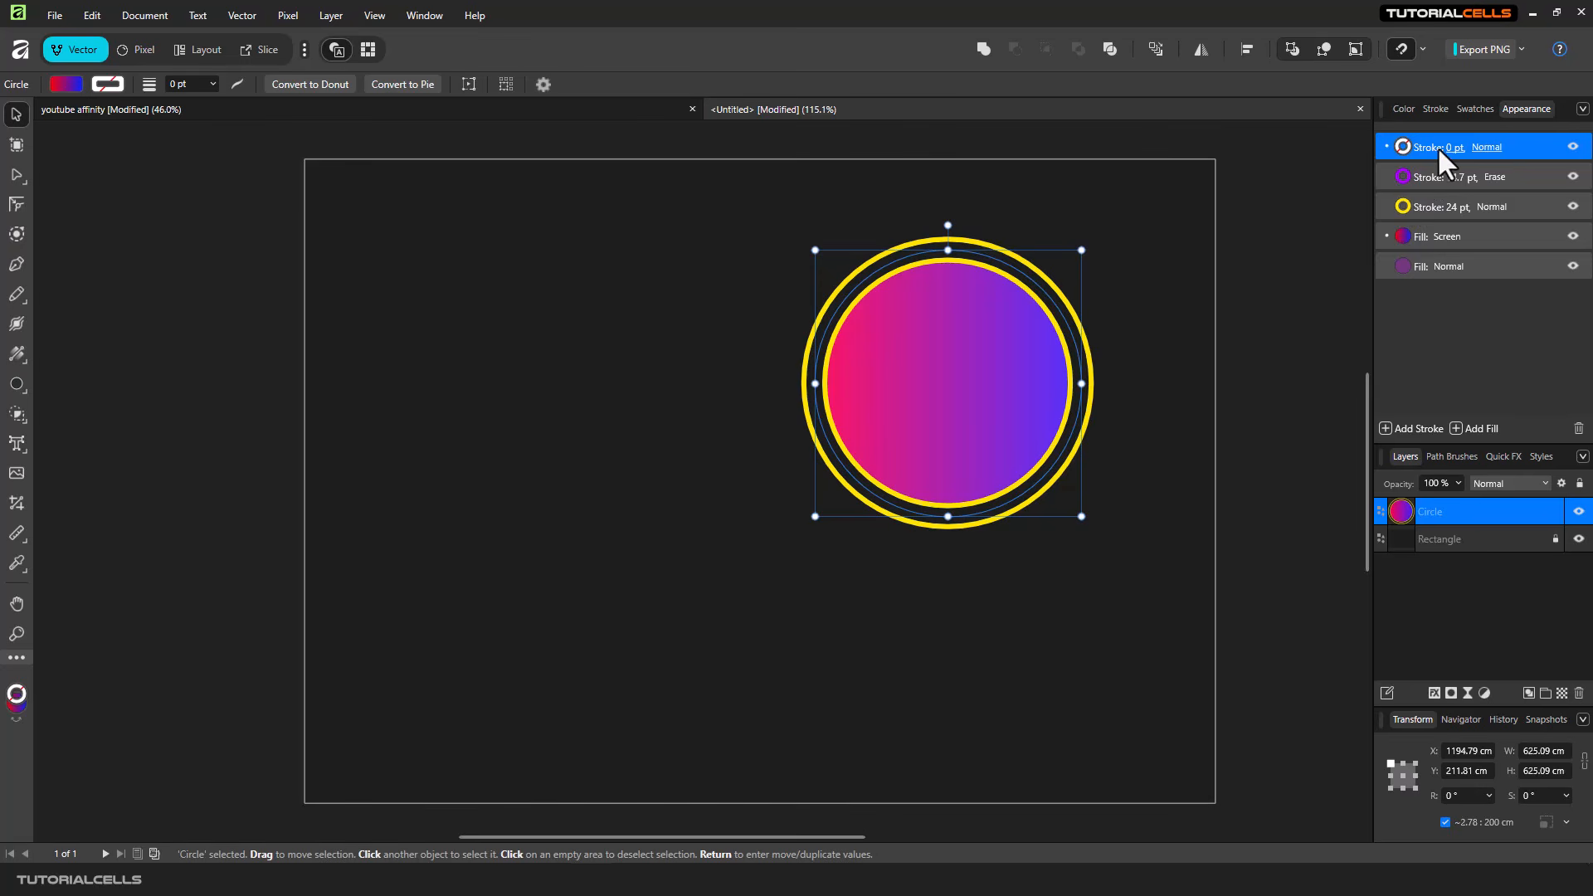
{"action": "left_click", "coordinate": [1402, 146]}
{"action": "left_click_drag", "start_coordinate": [1388, 290], "coordinate": [1359, 335]}
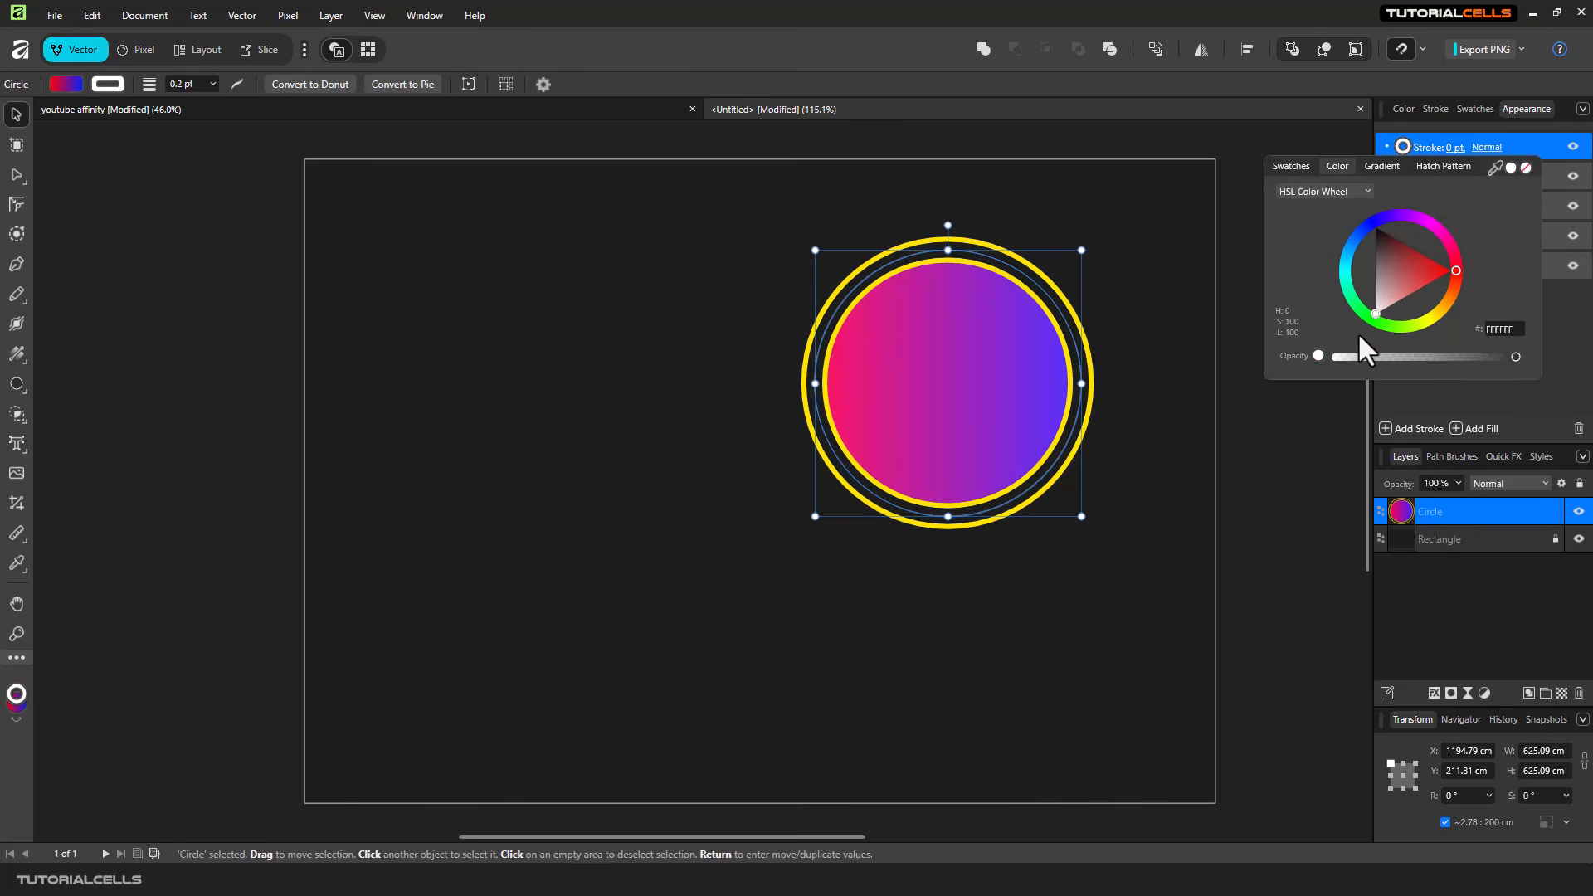
{"action": "left_click", "coordinate": [1454, 146]}
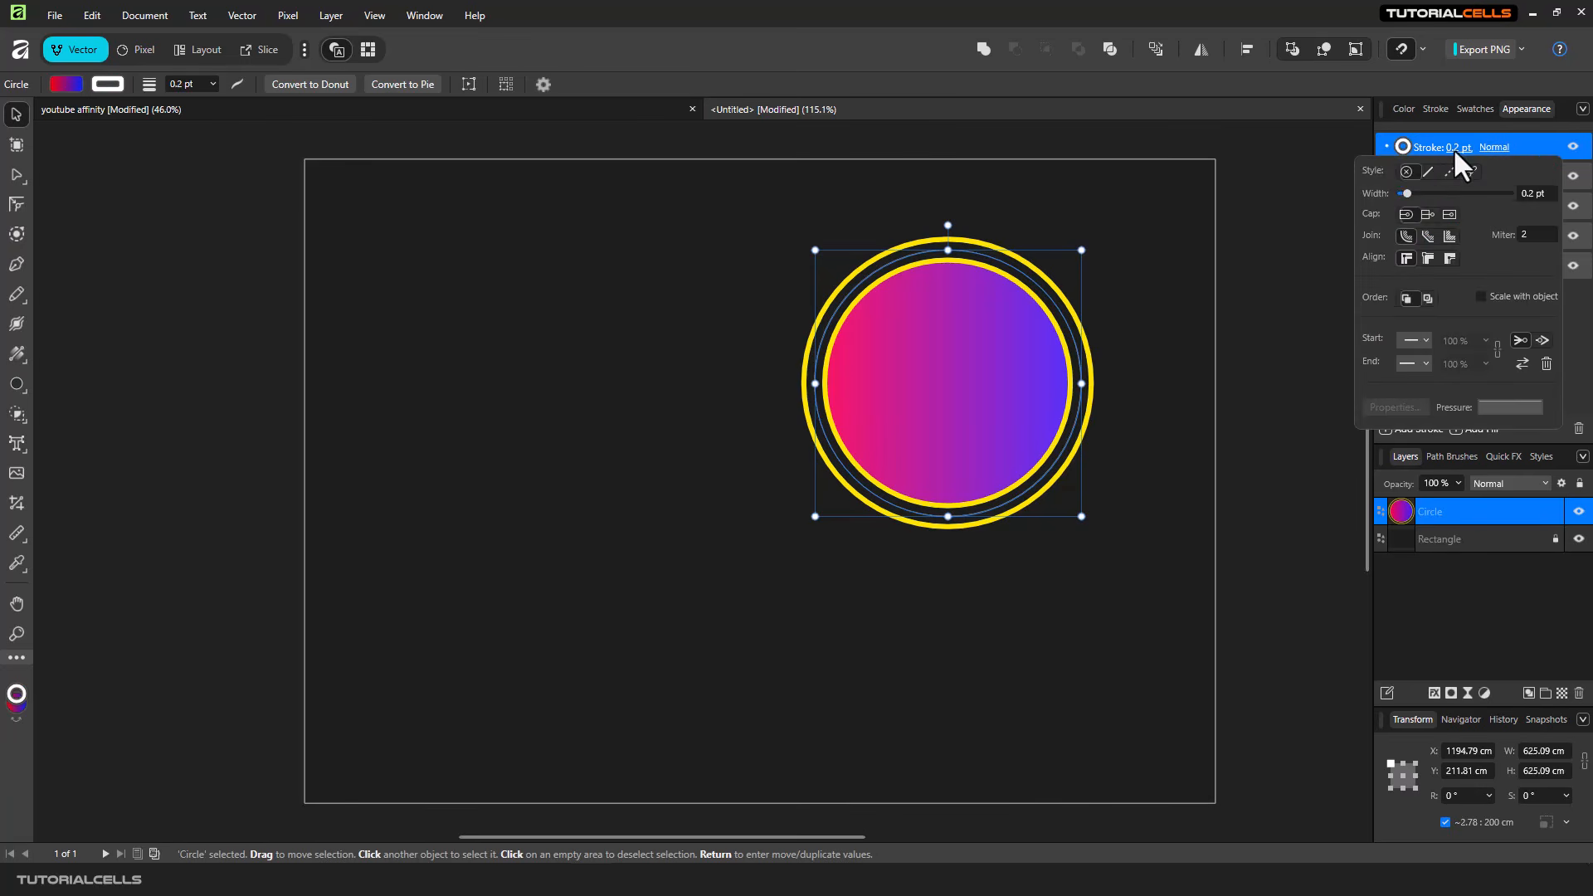
{"action": "left_click_drag", "start_coordinate": [1407, 190], "coordinate": [1435, 196]}
{"action": "left_click", "coordinate": [1116, 293]}
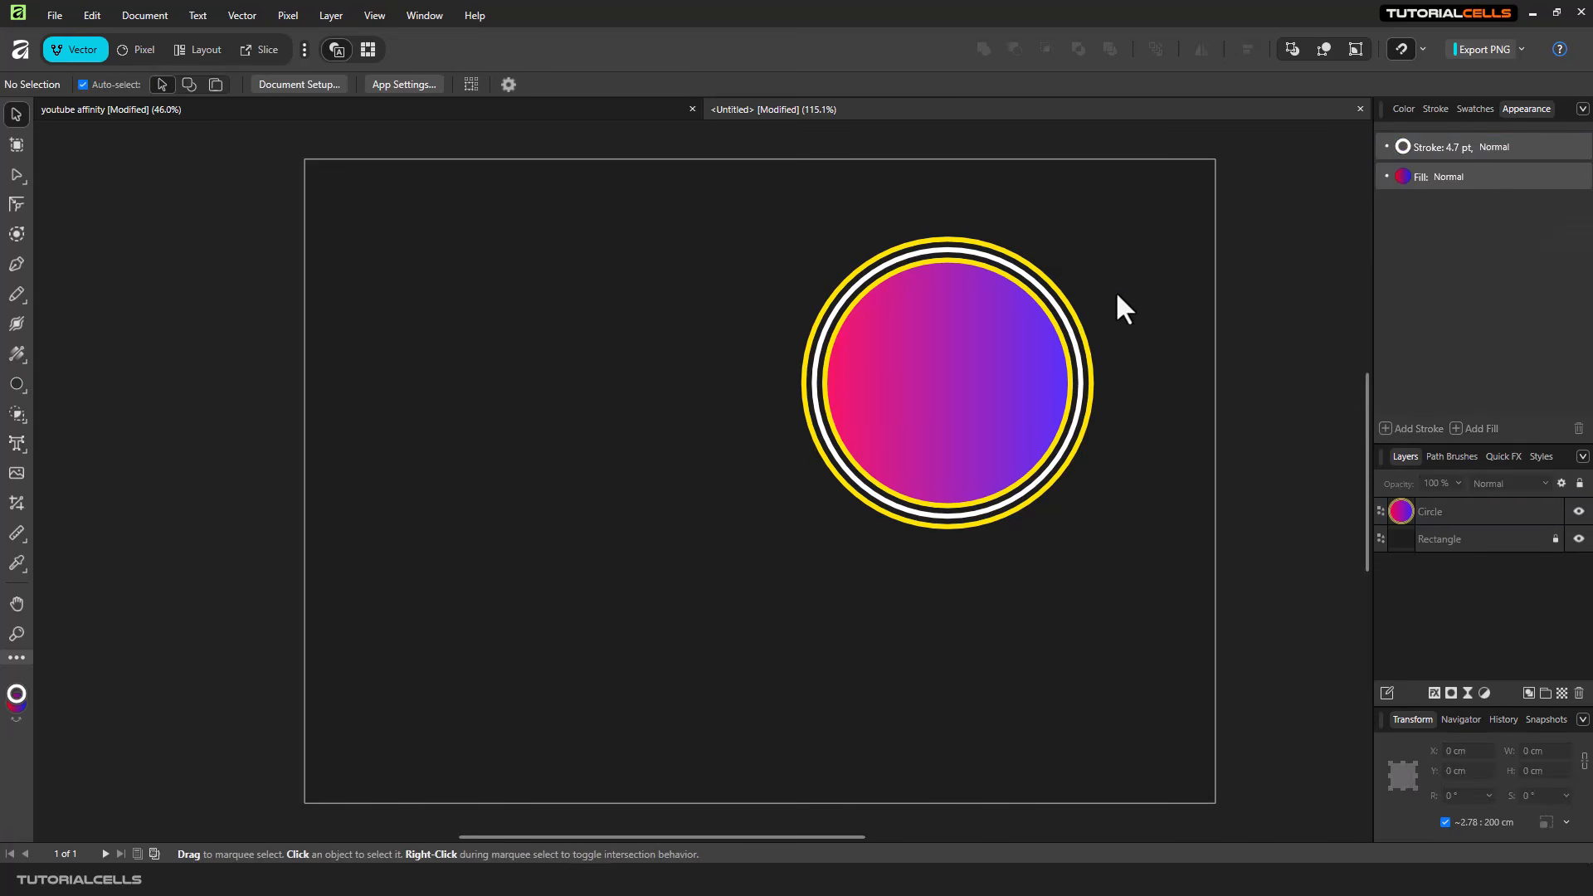
- Move the multi-stroke circle up and to the right, to about X 1343 cm and Y 130 cm, and deselect it
{"action": "scroll", "coordinate": [1071, 328], "scroll_direction": "up", "scroll_amount": 1}
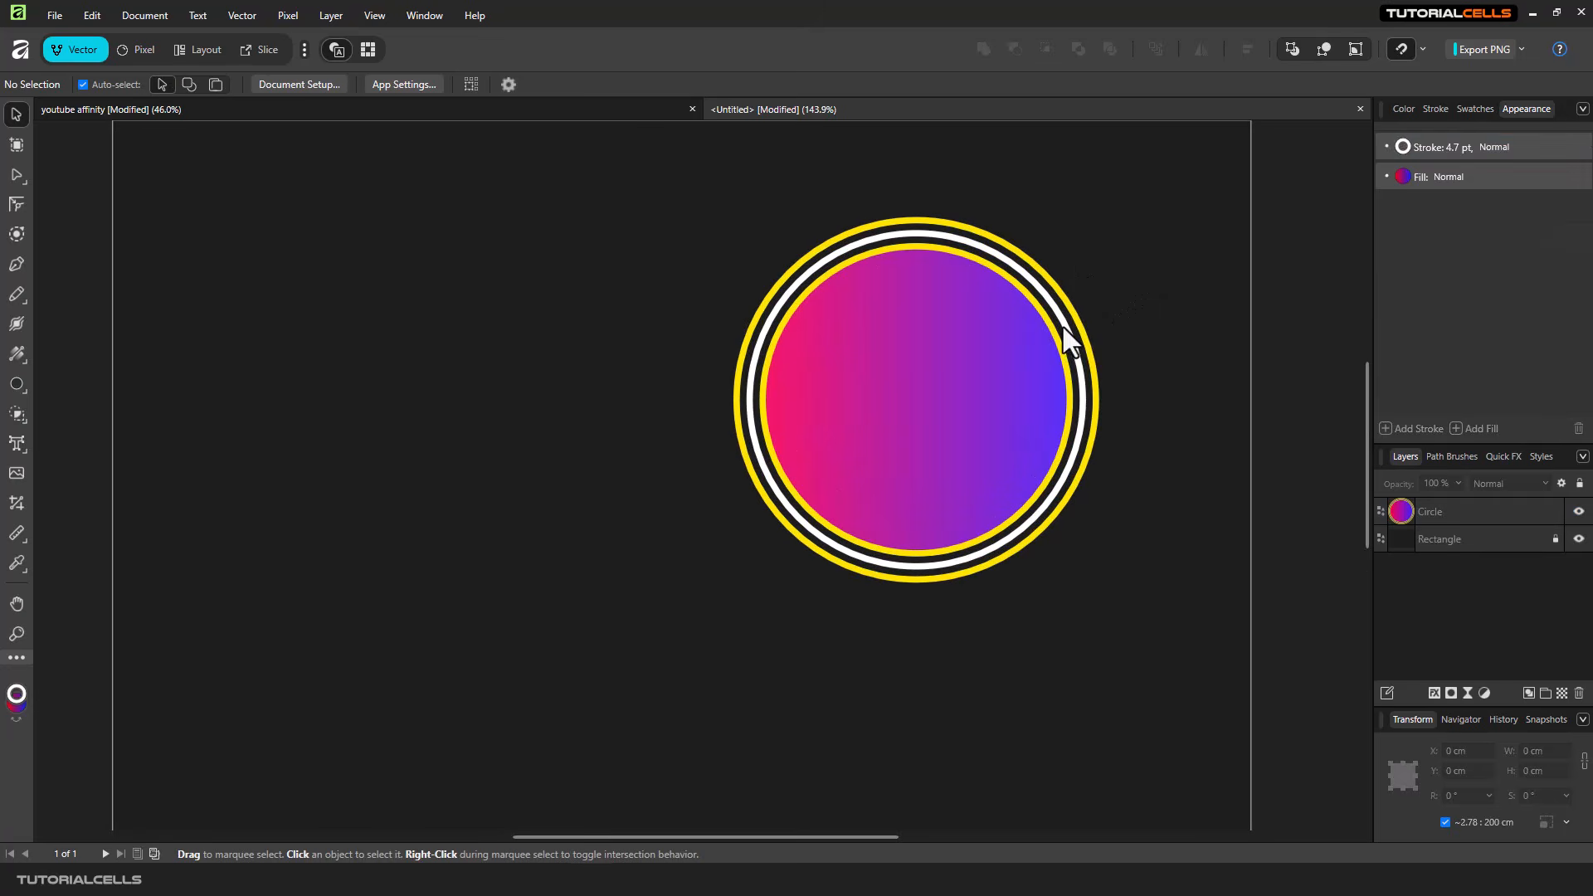
{"action": "left_click", "coordinate": [980, 377]}
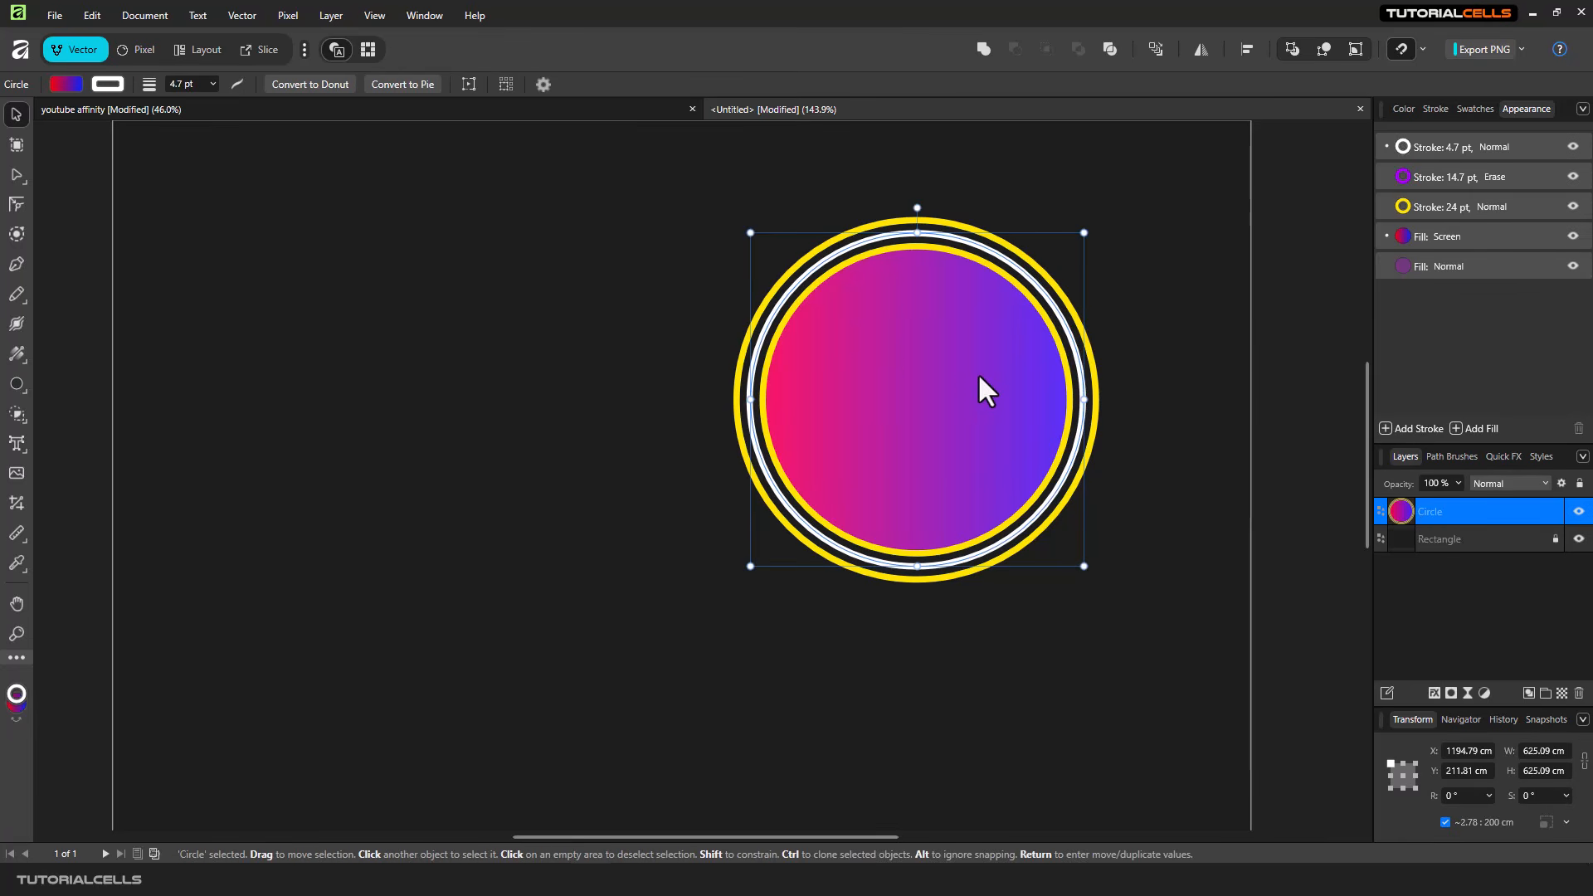
{"action": "left_click_drag", "start_coordinate": [936, 358], "coordinate": [927, 359]}
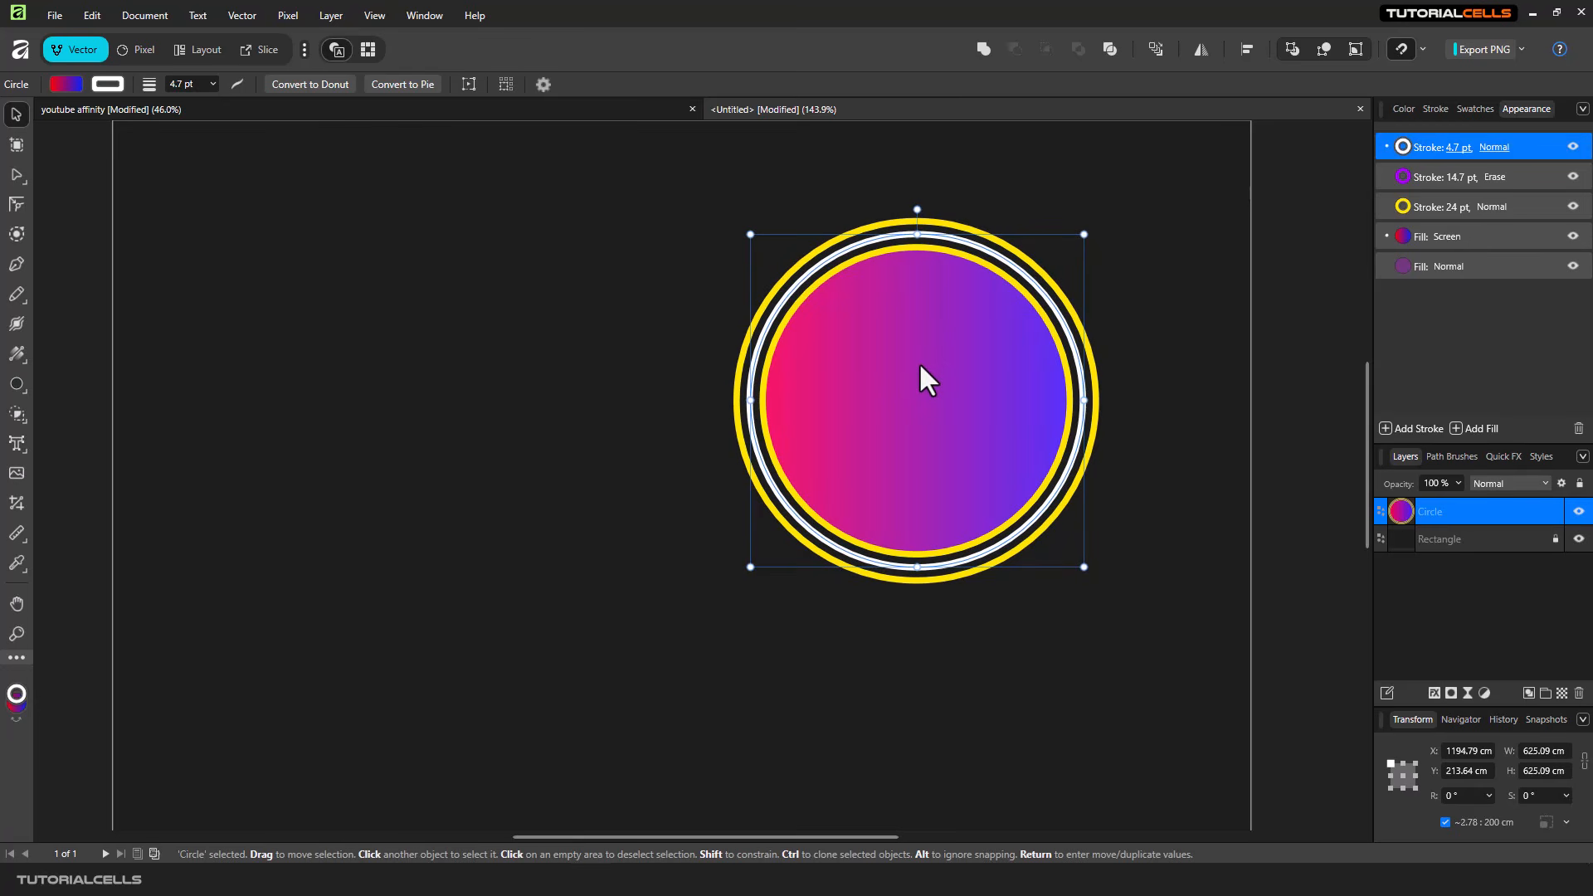
{"action": "left_click_drag", "start_coordinate": [920, 365], "coordinate": [966, 330]}
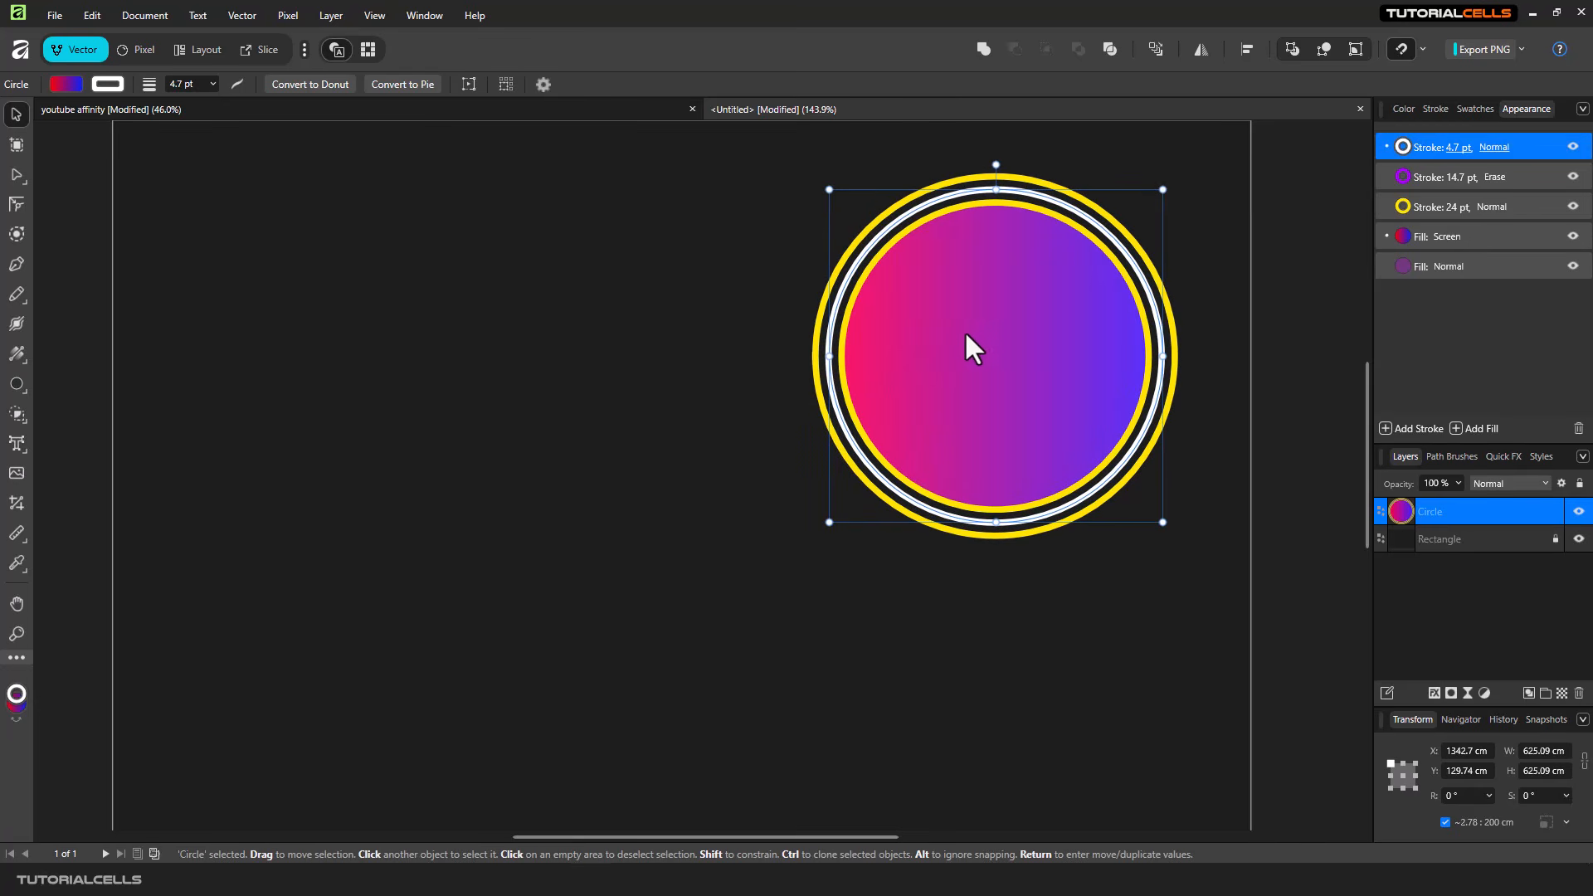
{"action": "left_click", "coordinate": [545, 330]}
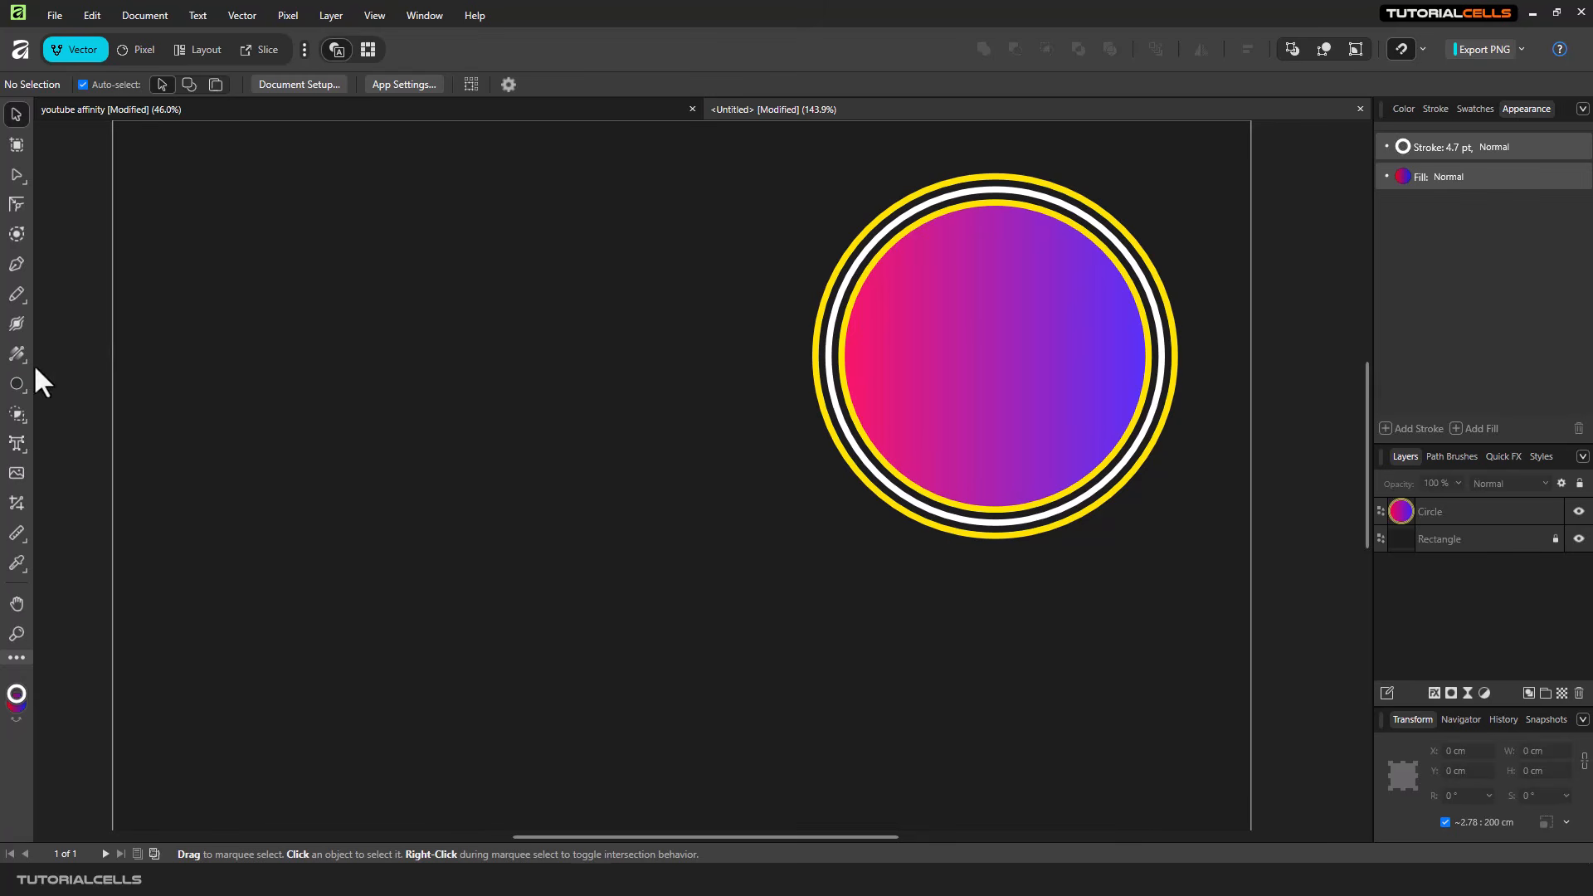
- Draw a second circle about 548 cm in diameter beside the multi-stroke one and move it to about X 462 cm and Y 226 cm
{"action": "left_click", "coordinate": [17, 383]}
{"action": "left_click_drag", "start_coordinate": [292, 251], "coordinate": [586, 543]}
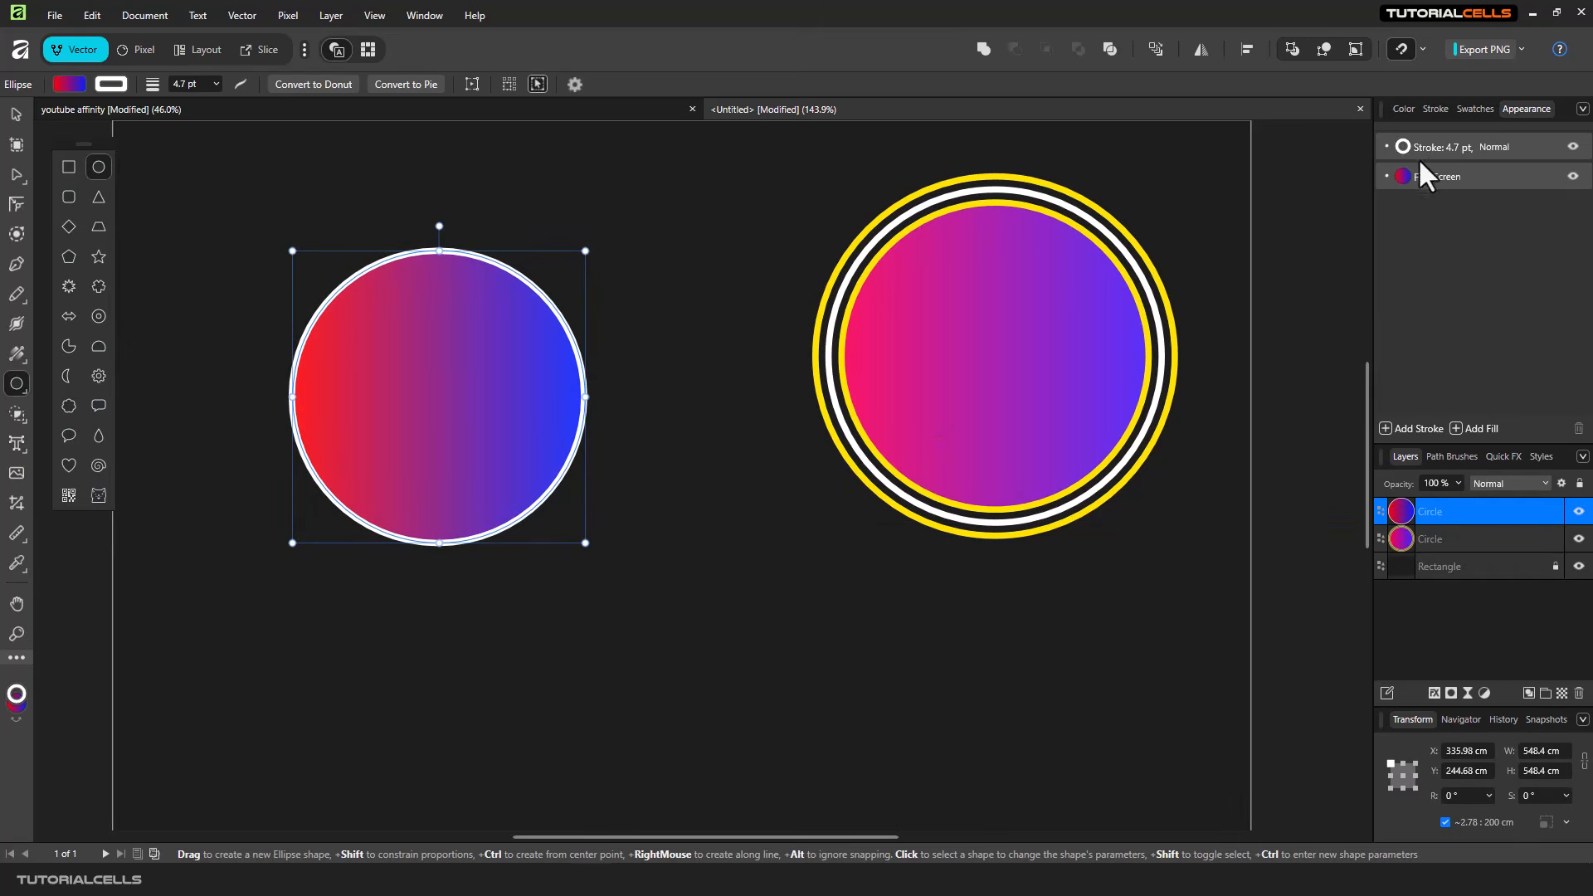
{"action": "left_click", "coordinate": [15, 114]}
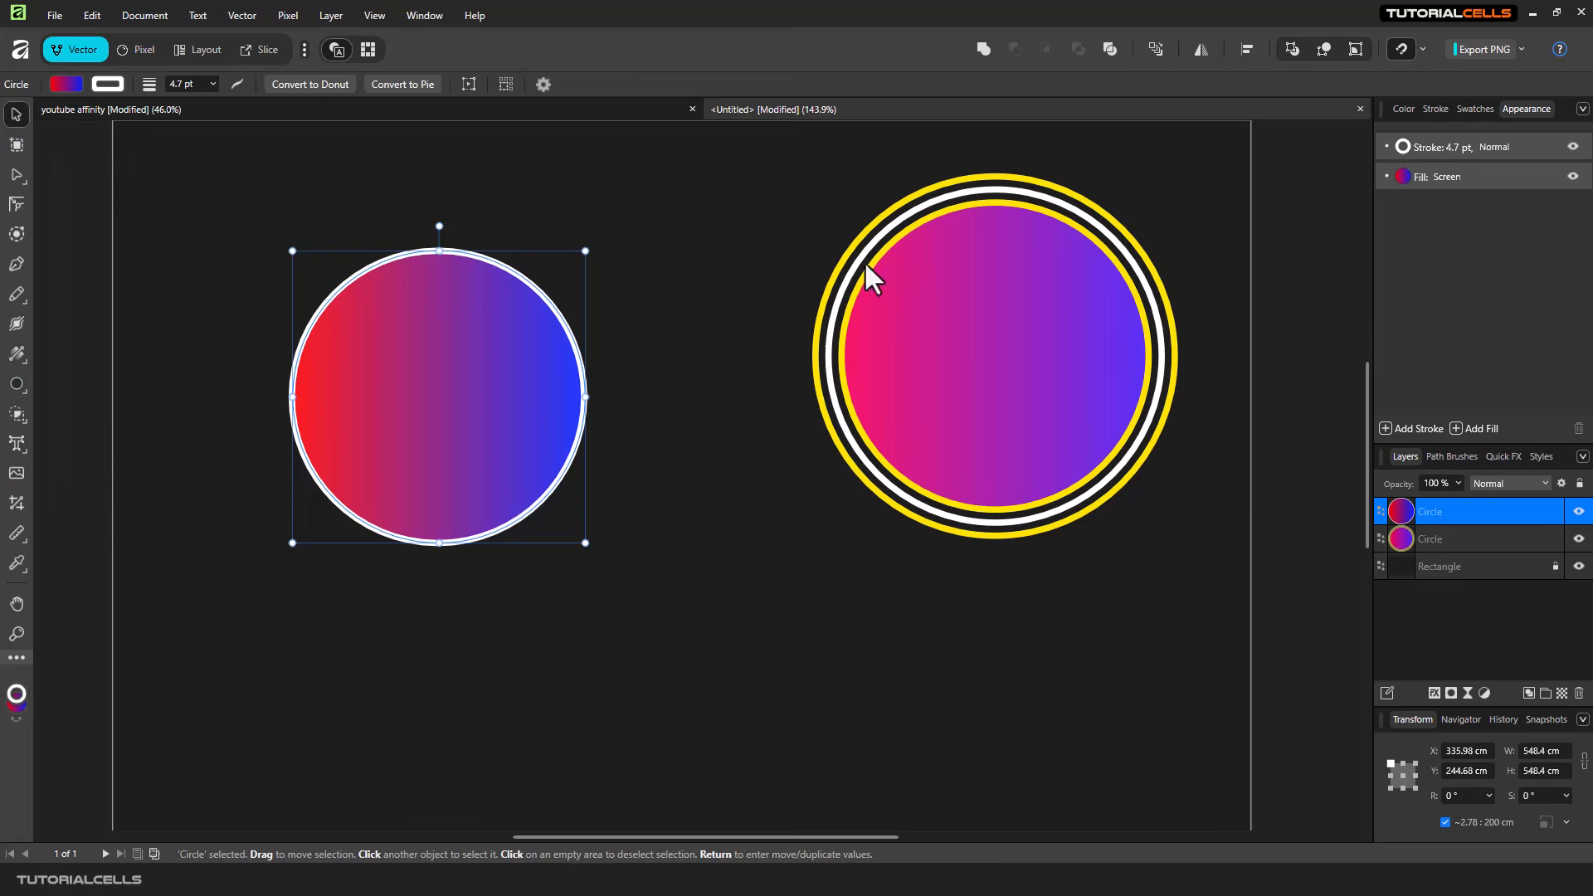
{"action": "left_click", "coordinate": [864, 262]}
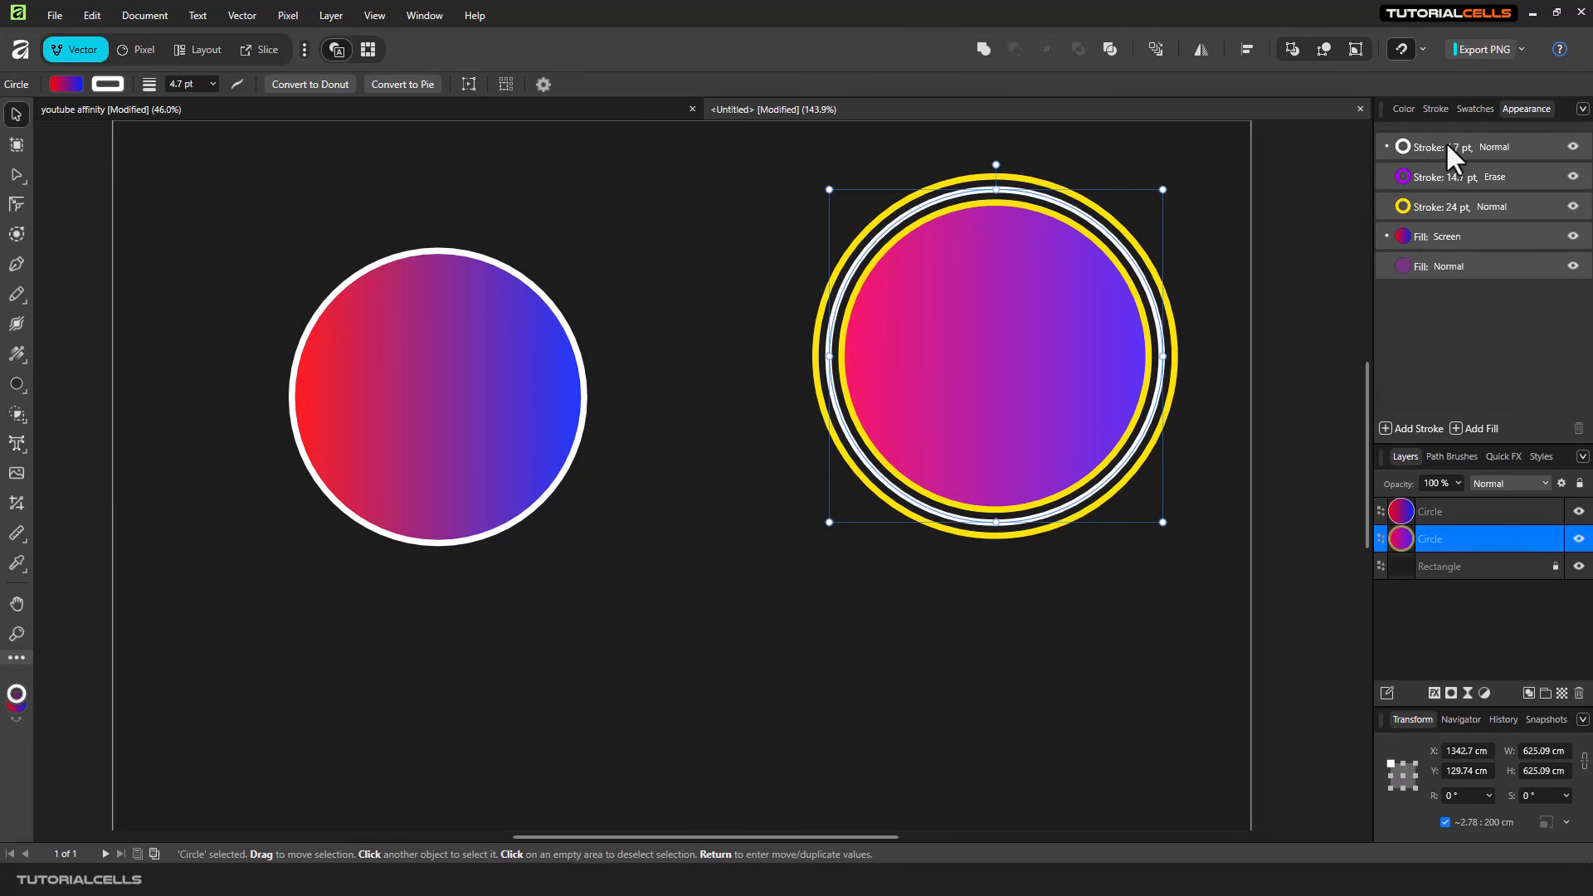
{"action": "left_click_drag", "start_coordinate": [473, 345], "coordinate": [521, 337]}
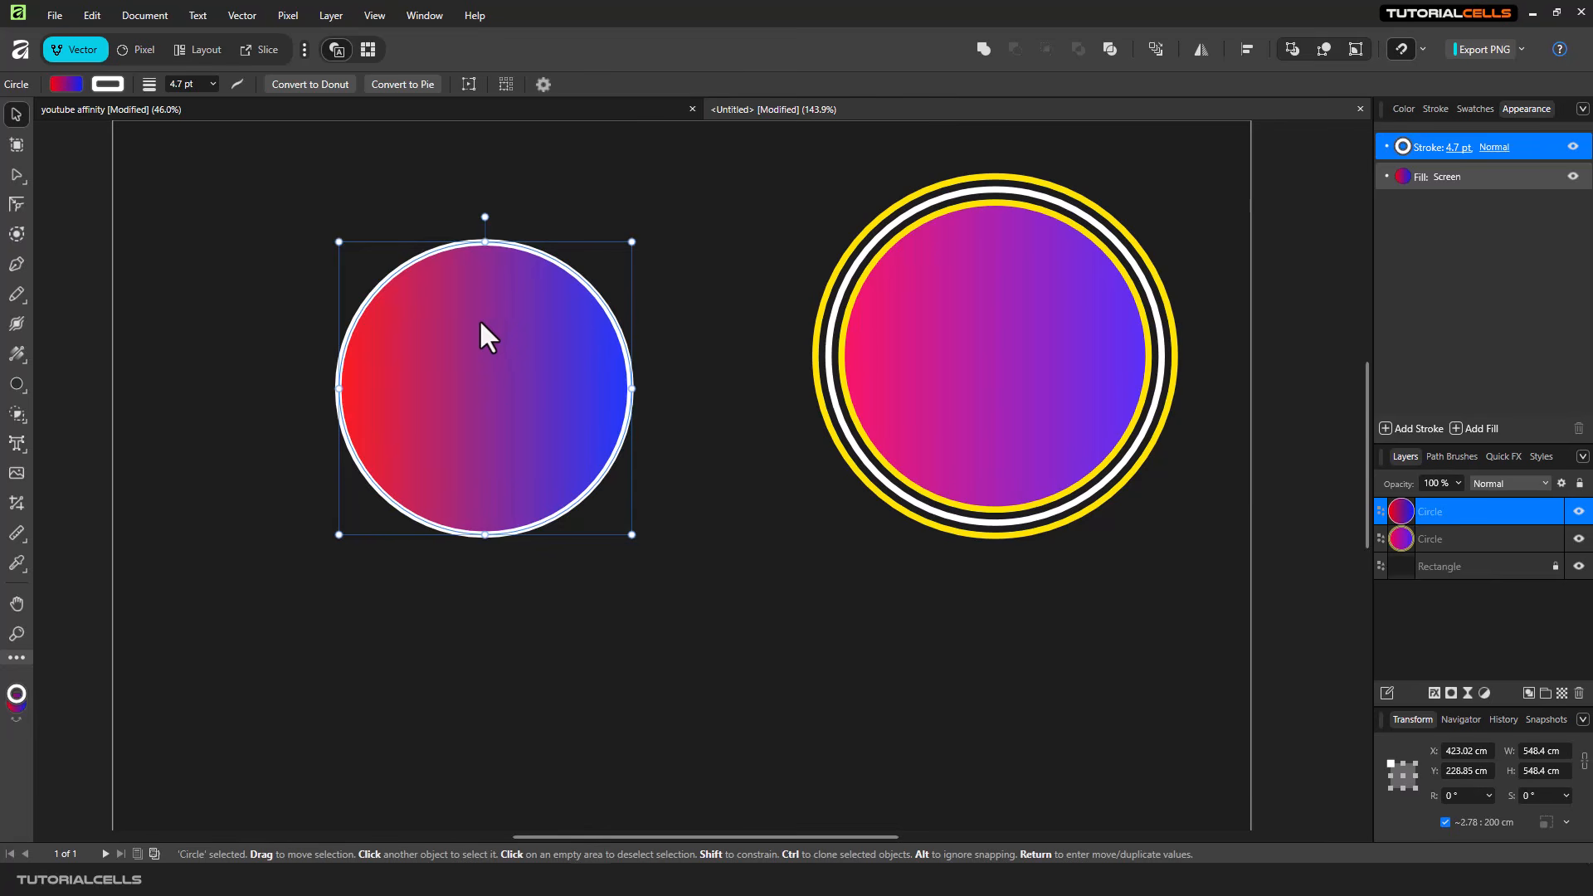
{"action": "left_click_drag", "start_coordinate": [481, 335], "coordinate": [505, 334]}
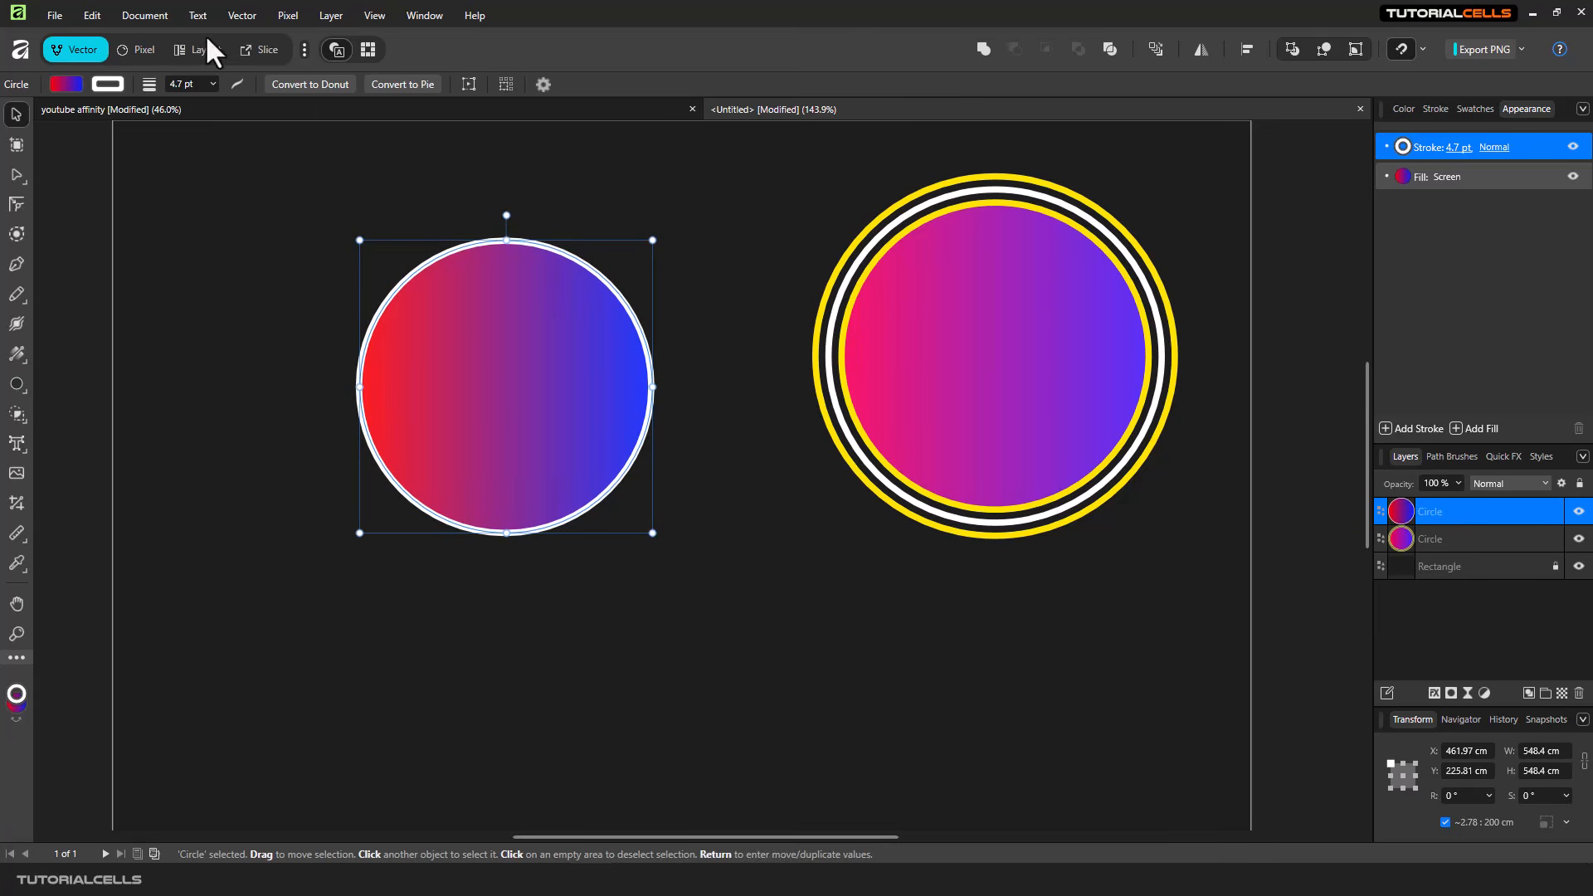
- Revert the new circle to the default appearance and move it to about X 519 cm and Y 240 cm
{"action": "left_click", "coordinate": [330, 17]}
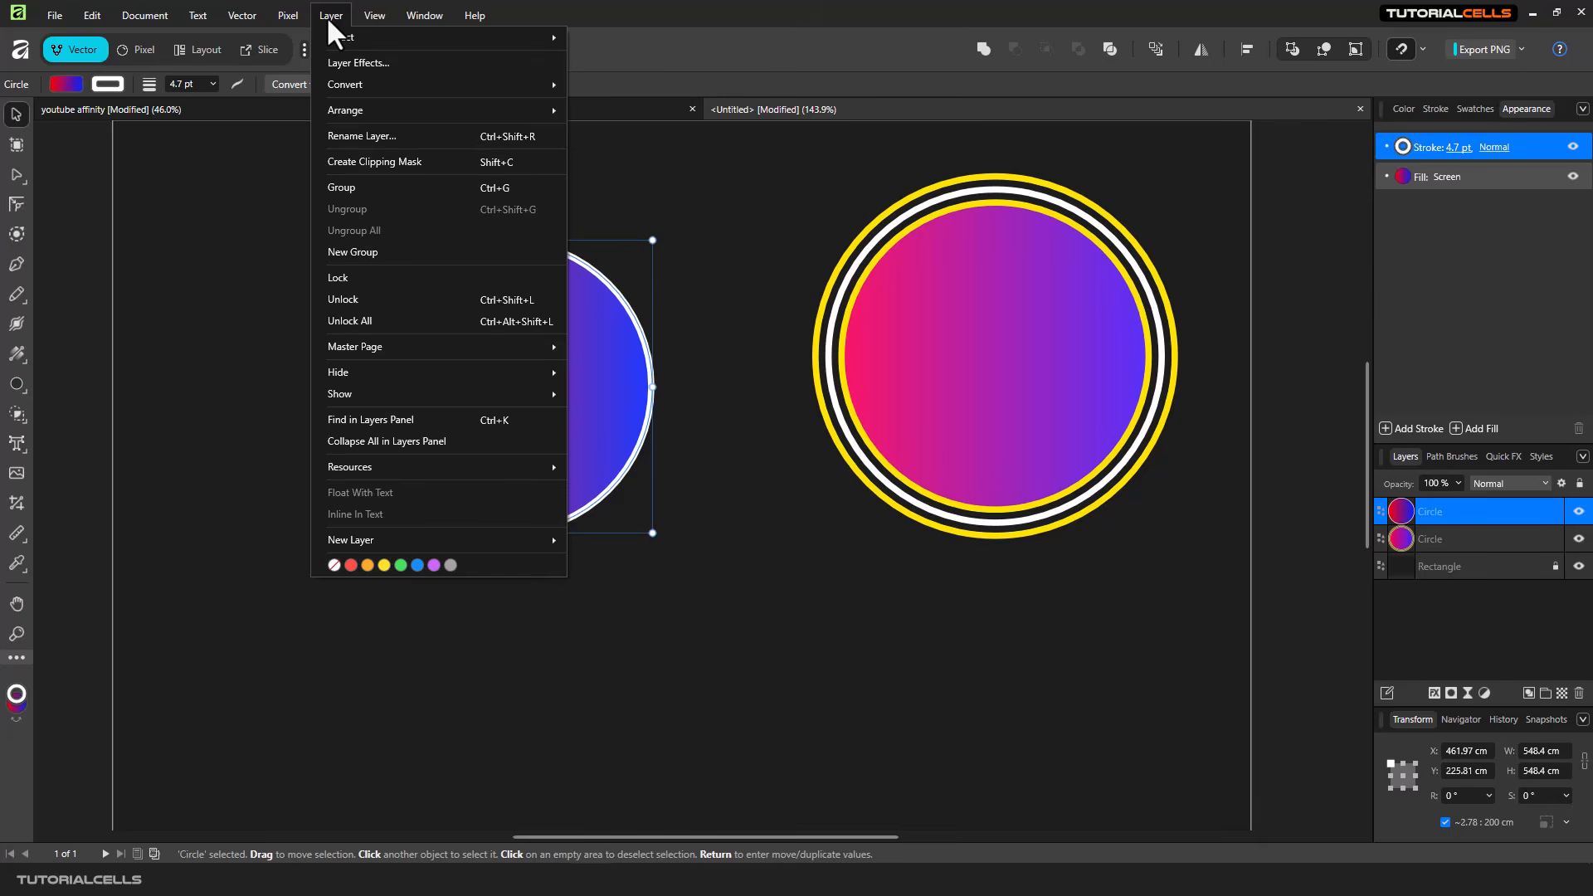
{"action": "left_click", "coordinate": [331, 16]}
{"action": "left_click", "coordinate": [83, 16]}
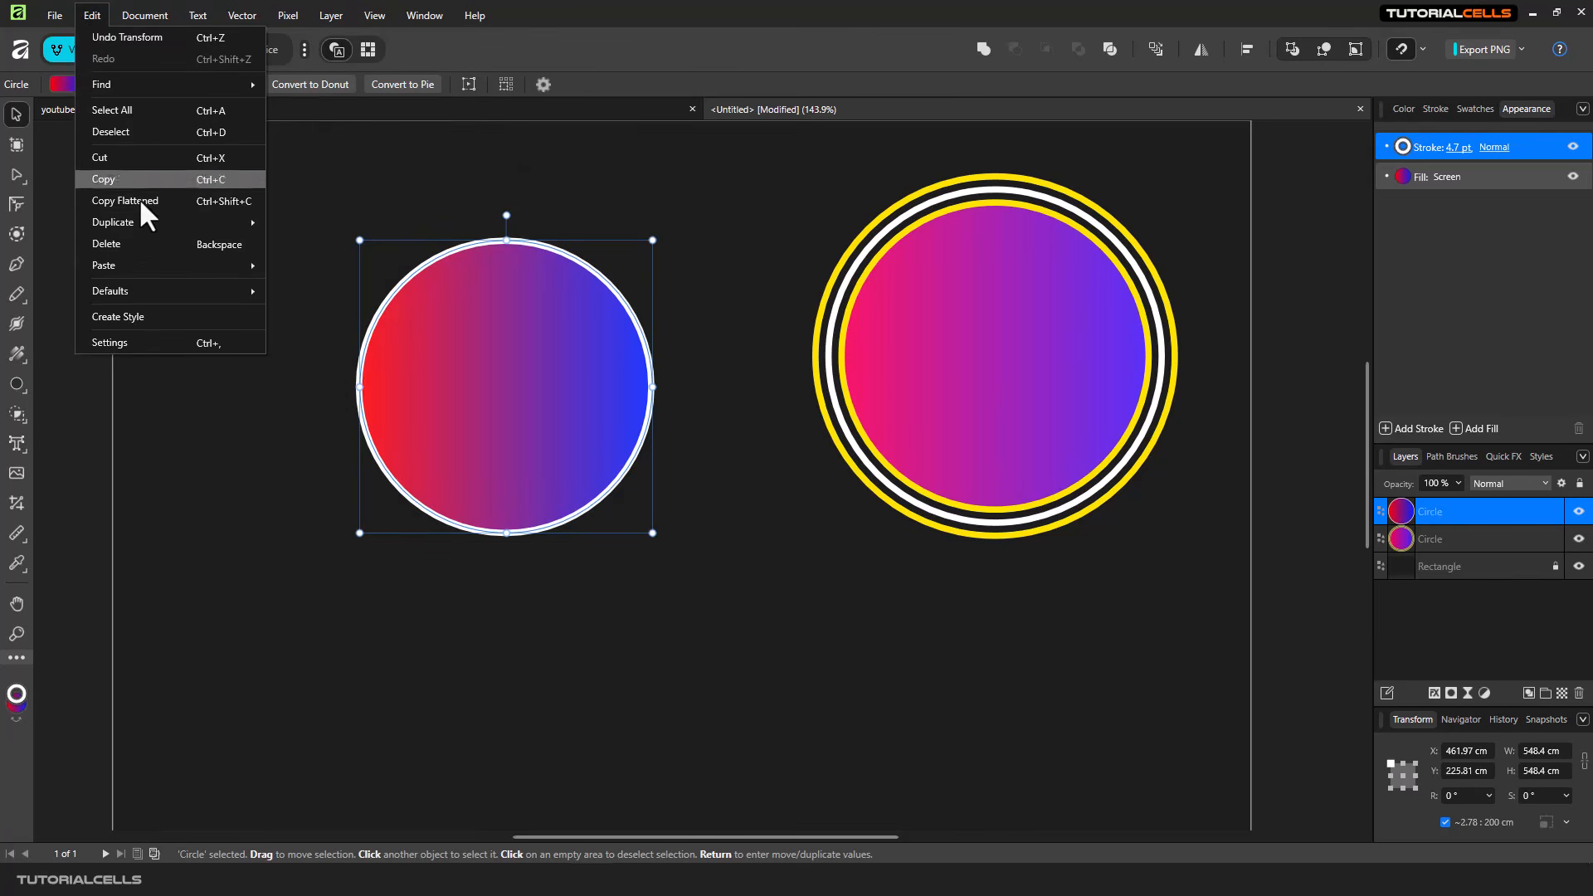
{"action": "mouse_move", "coordinate": [162, 286]}
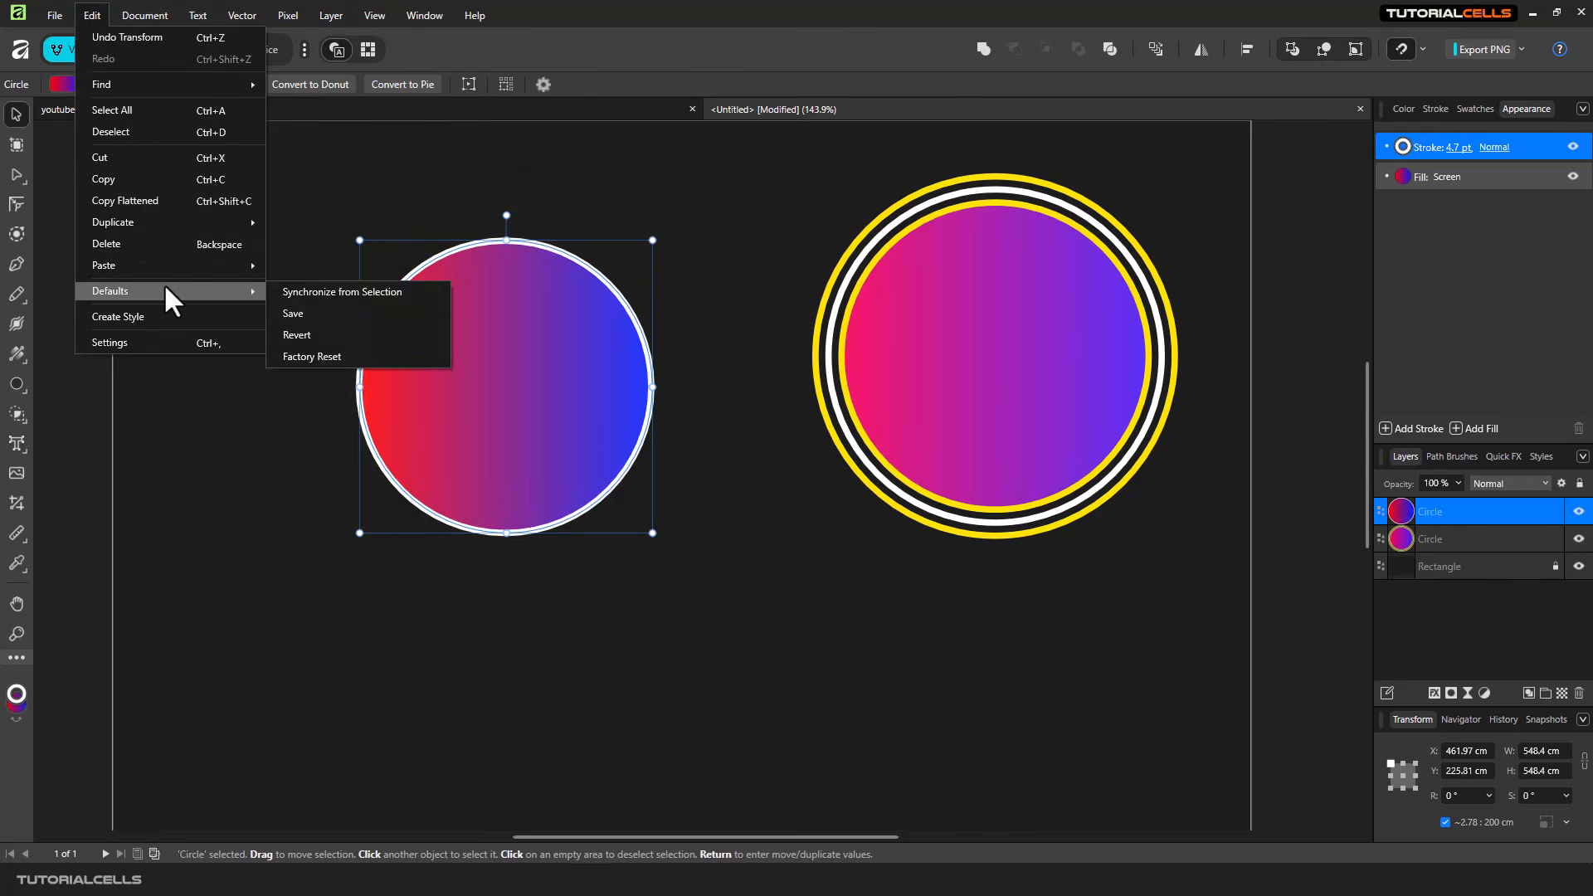
{"action": "left_click", "coordinate": [340, 334]}
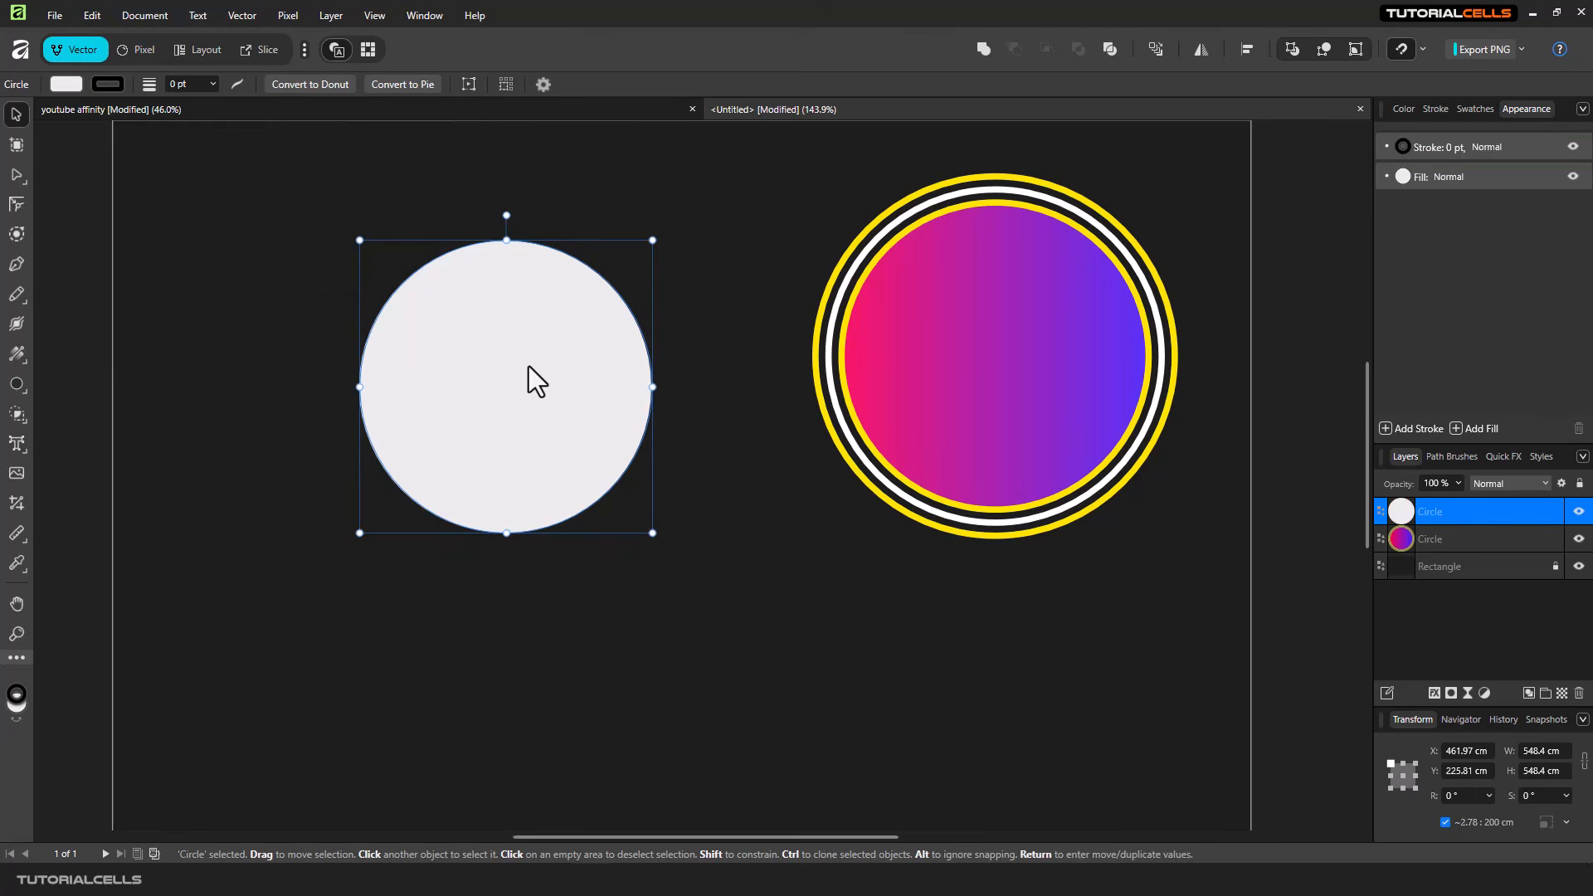
{"action": "left_click_drag", "start_coordinate": [527, 366], "coordinate": [544, 389]}
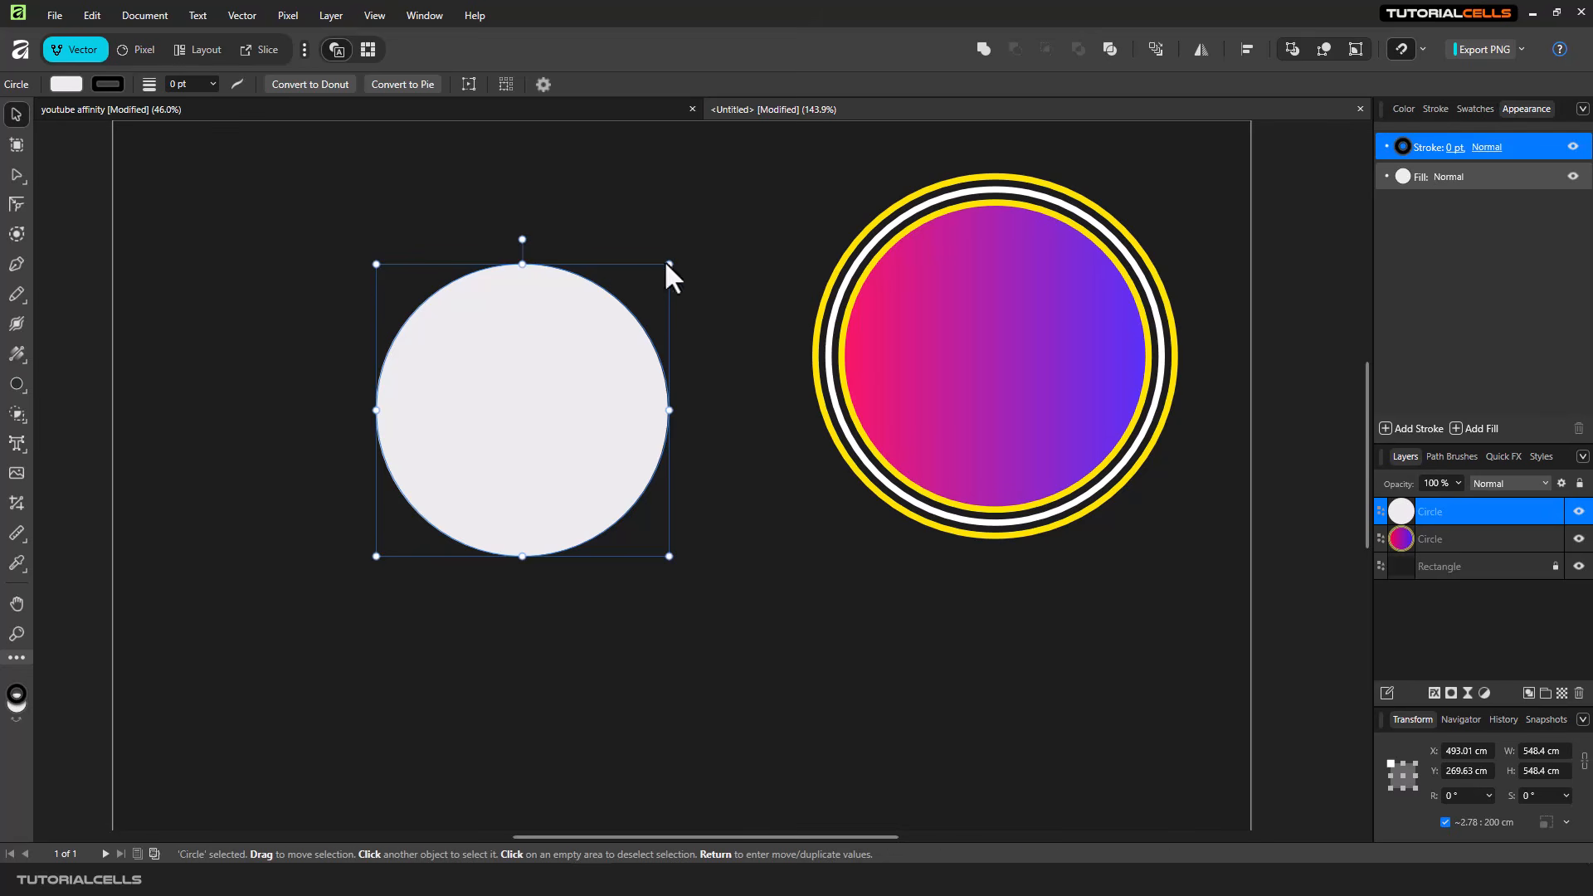
{"action": "mouse_move", "coordinate": [565, 331]}
{"action": "left_mouse_down"}
{"action": "mouse_move", "coordinate": [596, 306]}
{"action": "mouse_move", "coordinate": [580, 315]}
{"action": "left_mouse_up"}
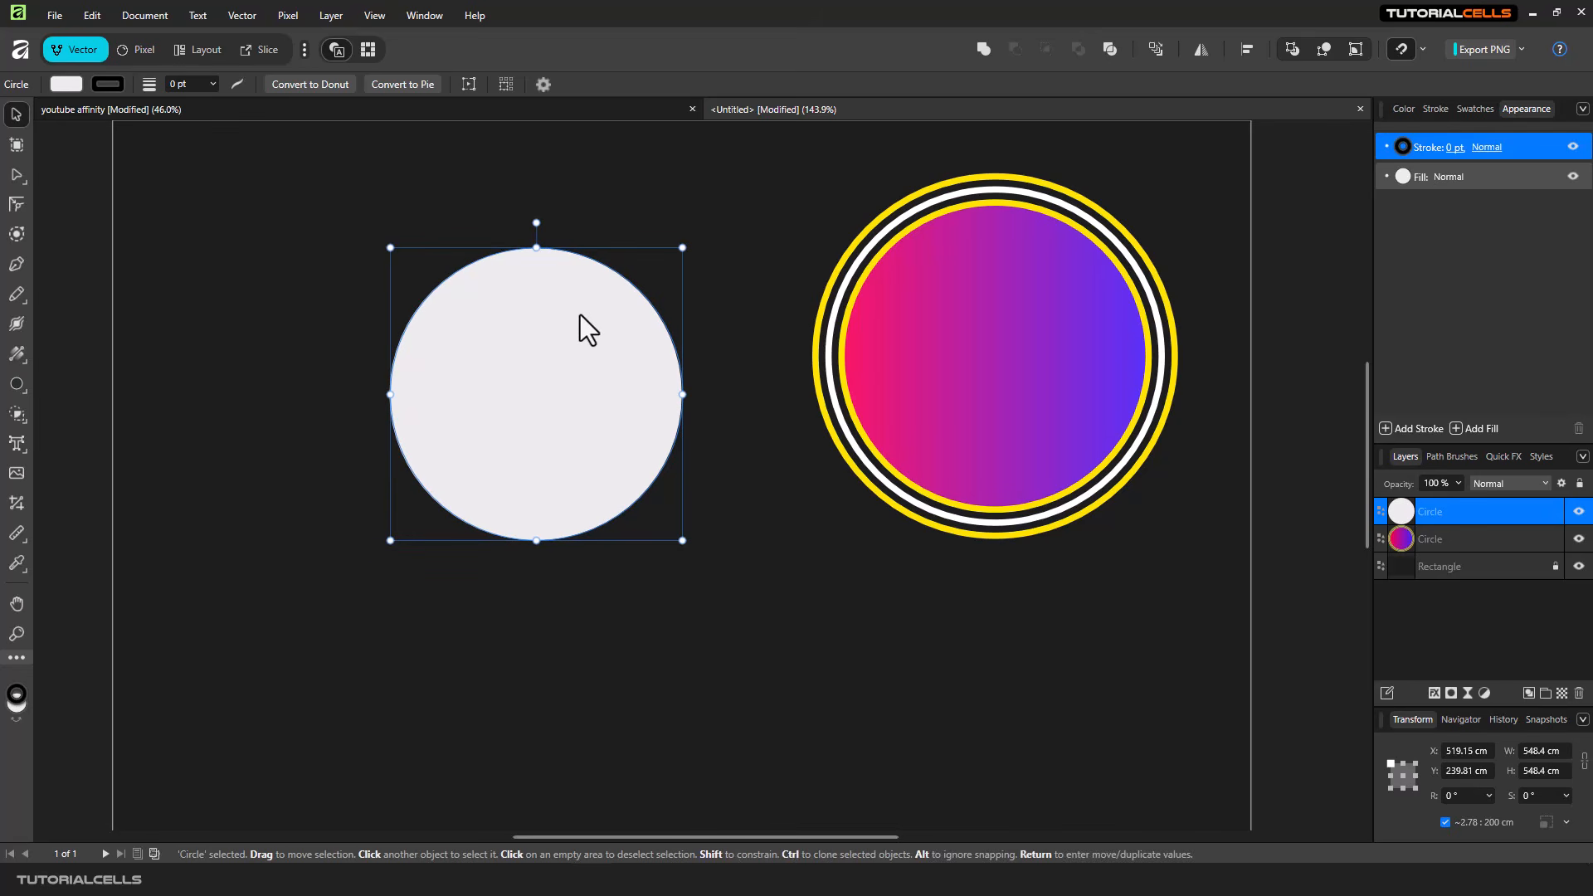
- Draw a cloud shape about 310 by 316 cm beside the plain circle and move it to about X 155 cm and Y 356 cm
{"action": "left_click", "coordinate": [16, 385]}
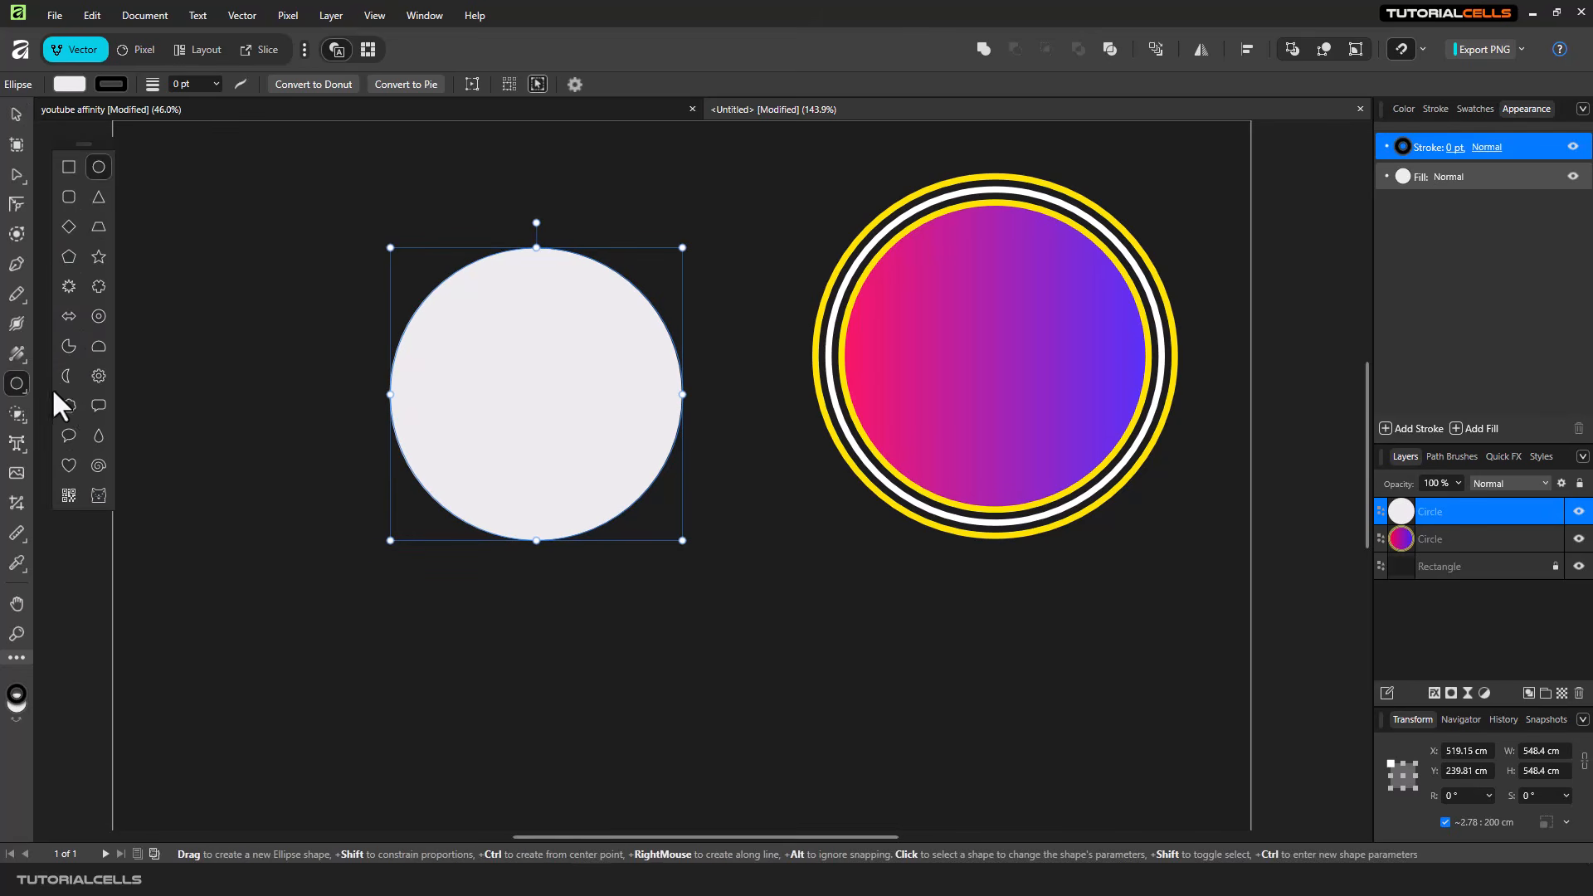
{"action": "left_click", "coordinate": [69, 406]}
{"action": "left_click_drag", "start_coordinate": [213, 340], "coordinate": [379, 507]}
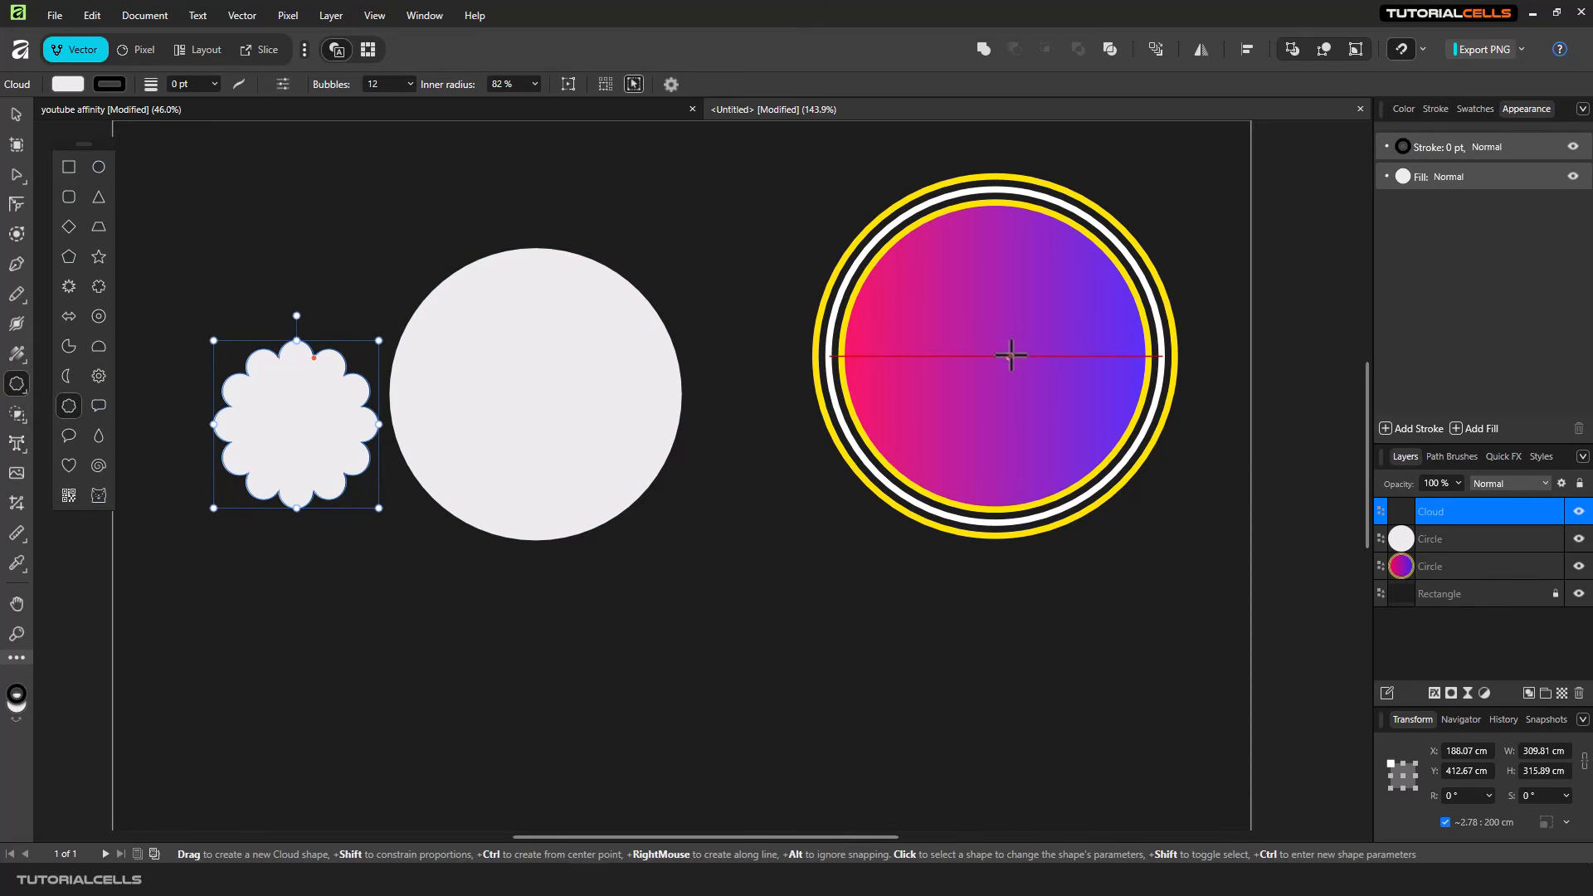
{"action": "left_click", "coordinate": [17, 114]}
{"action": "left_click_drag", "start_coordinate": [297, 357], "coordinate": [280, 326]}
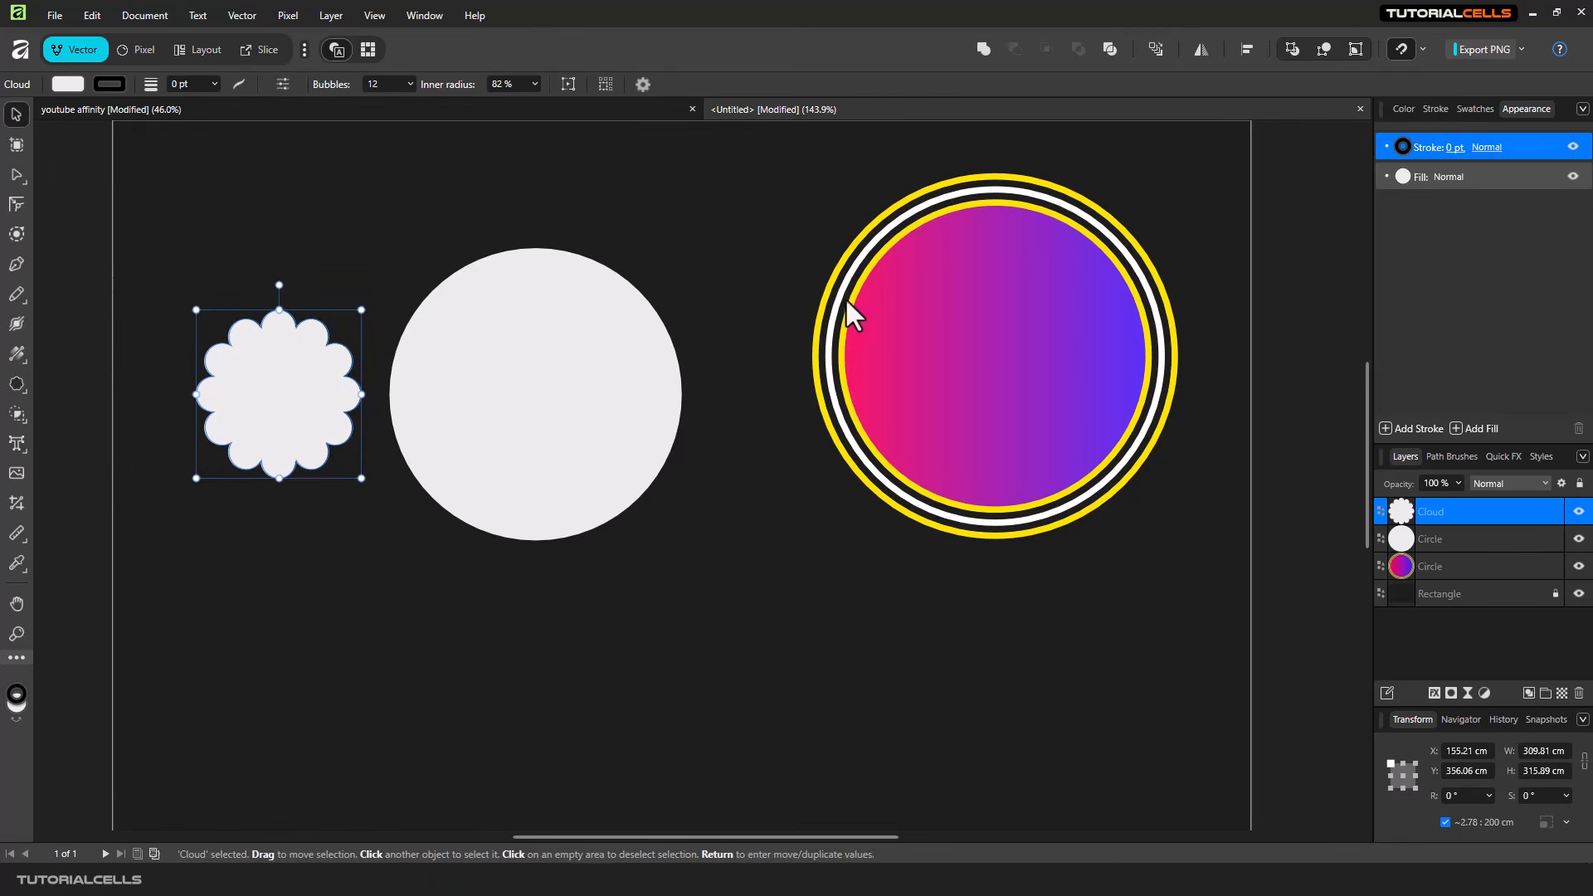
- Compare the appearance of the plain and multi-stroke circles, and move the multi-stroke circle to about X 1425 cm and Y 86 cm
{"action": "left_click", "coordinate": [902, 307]}
{"action": "mouse_move", "coordinate": [953, 310]}
{"action": "left_mouse_down"}
{"action": "mouse_move", "coordinate": [968, 327]}
{"action": "mouse_move", "coordinate": [982, 317]}
{"action": "left_mouse_up"}
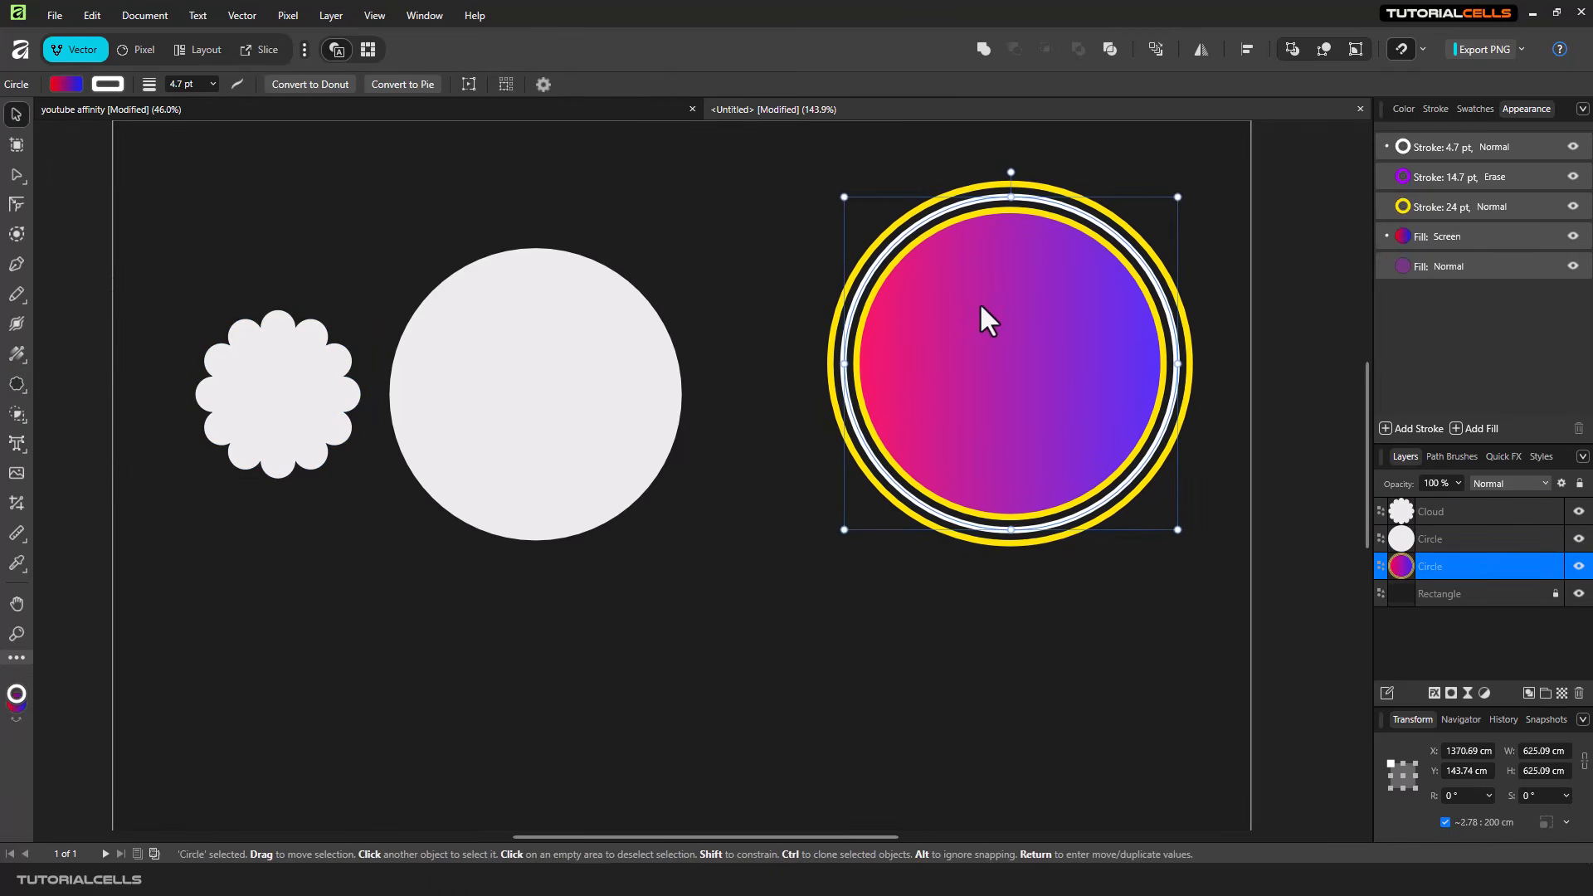
{"action": "left_click", "coordinate": [633, 356]}
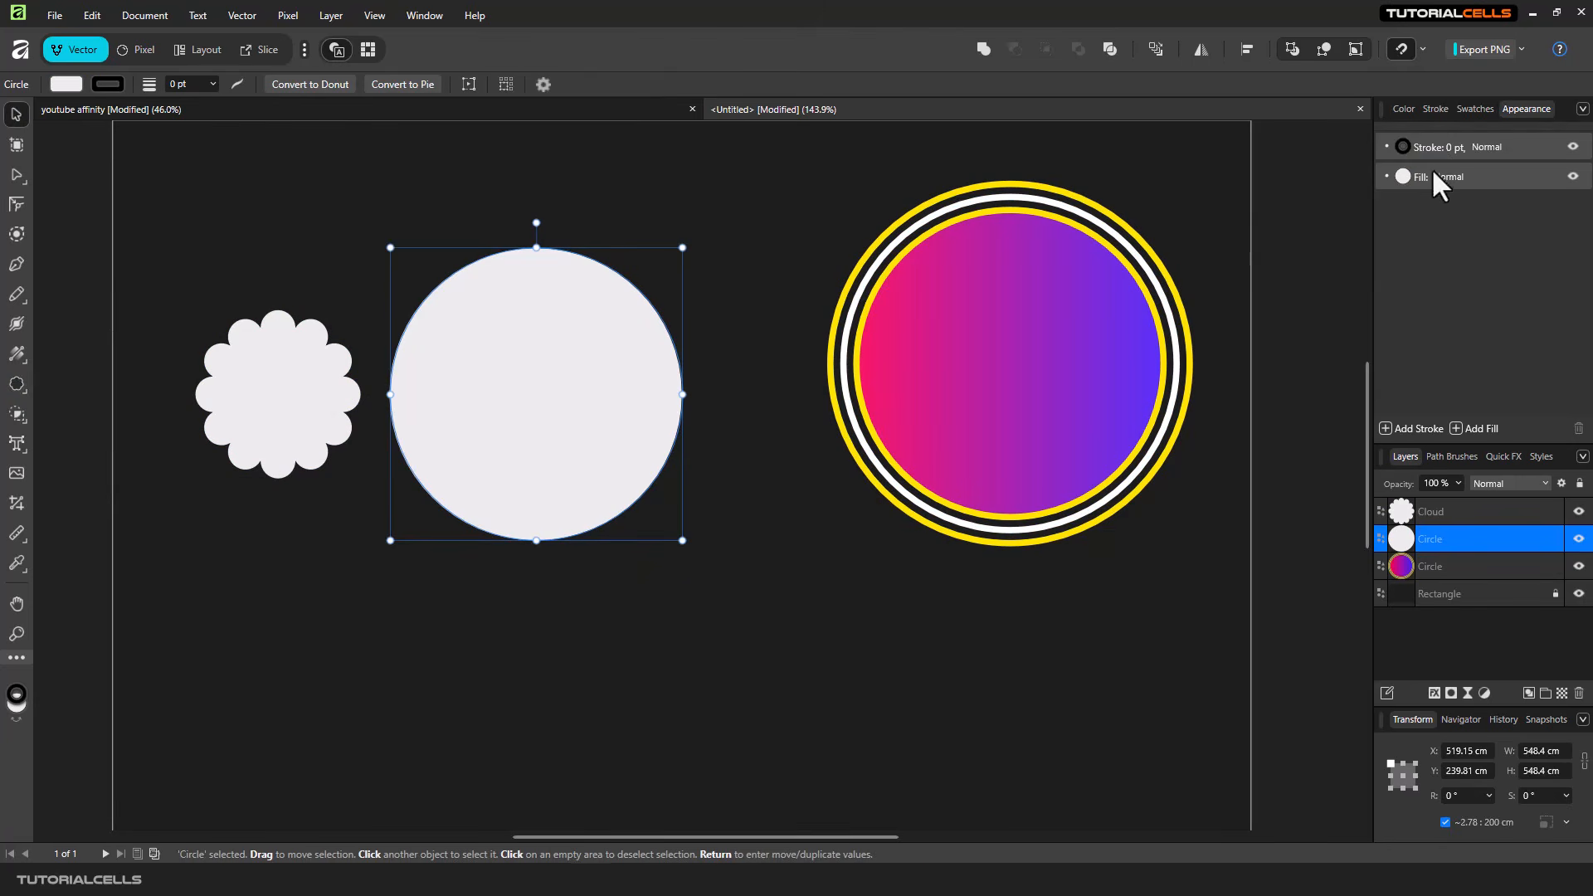
{"action": "left_click", "coordinate": [1151, 306]}
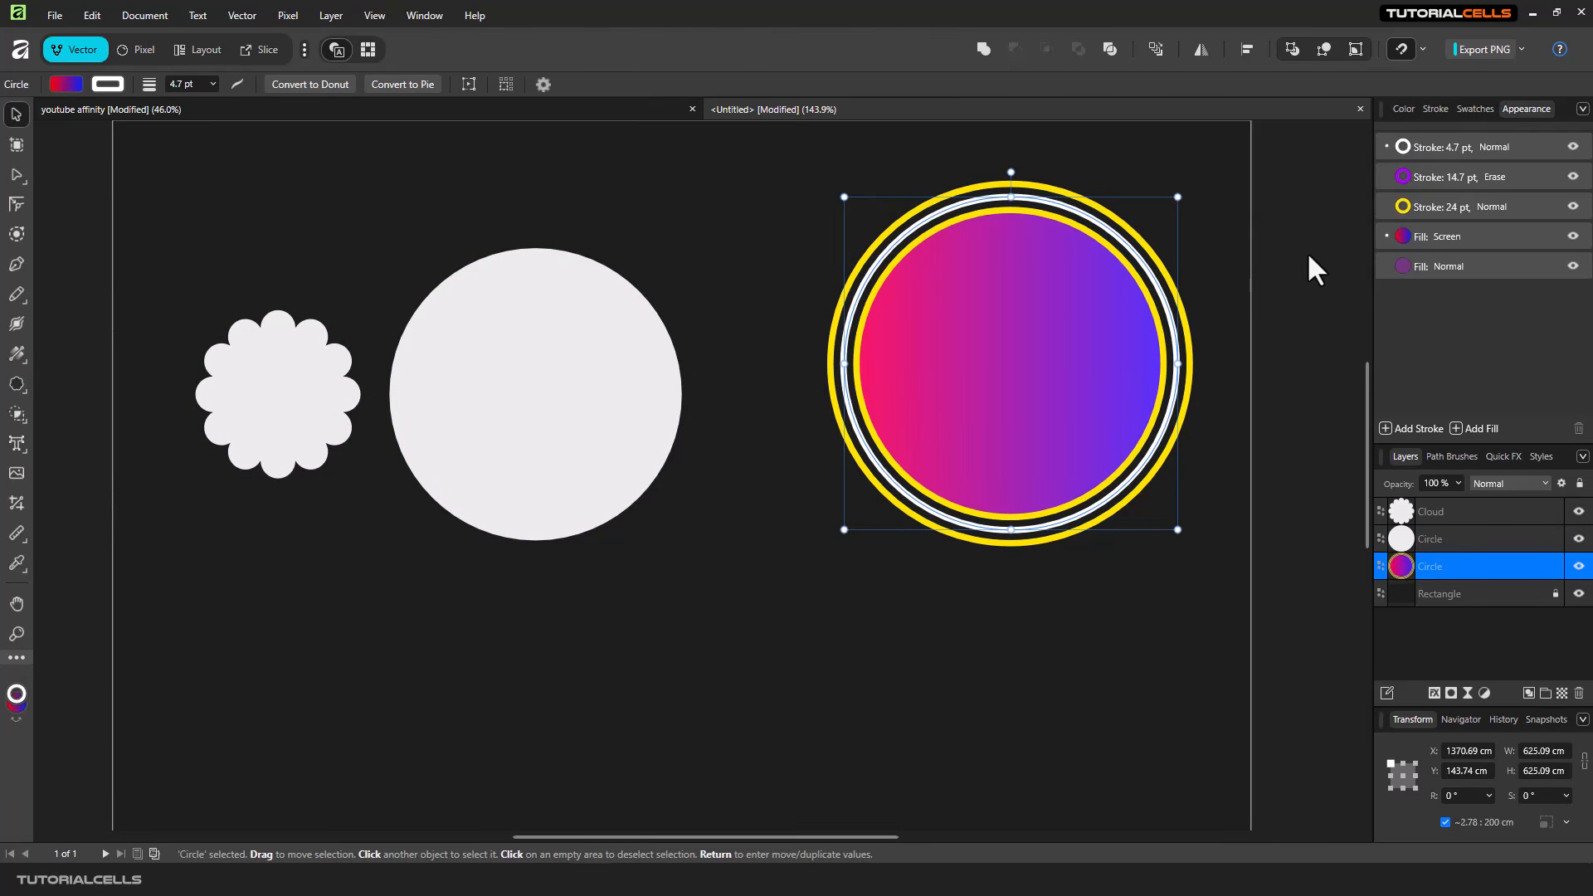
{"action": "left_click_drag", "start_coordinate": [1064, 327], "coordinate": [1054, 318]}
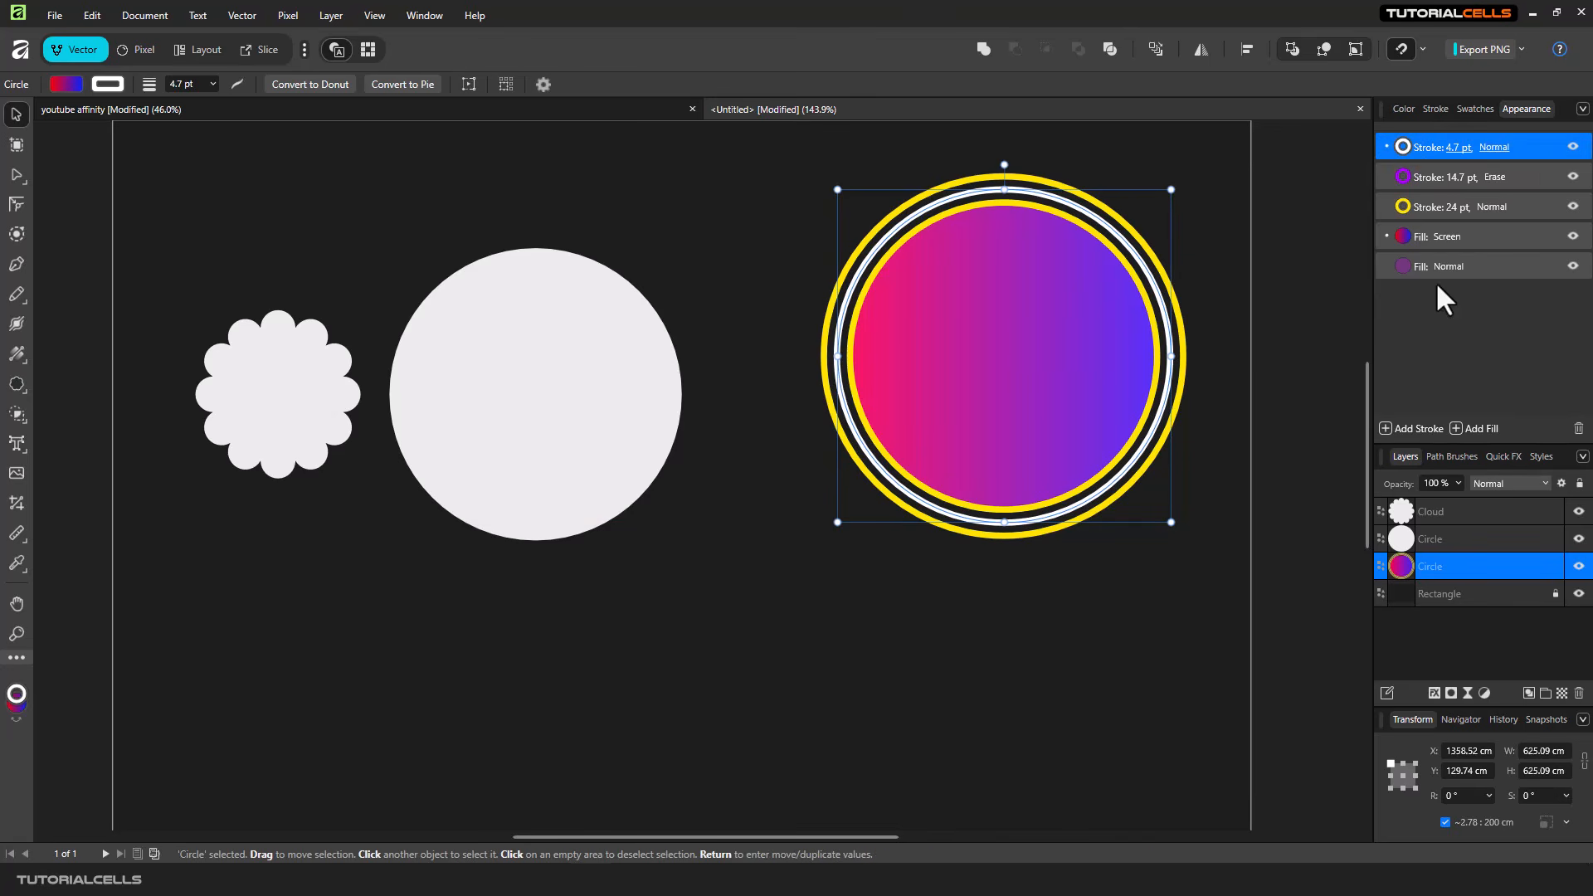
{"action": "left_click_drag", "start_coordinate": [1045, 341], "coordinate": [1080, 317]}
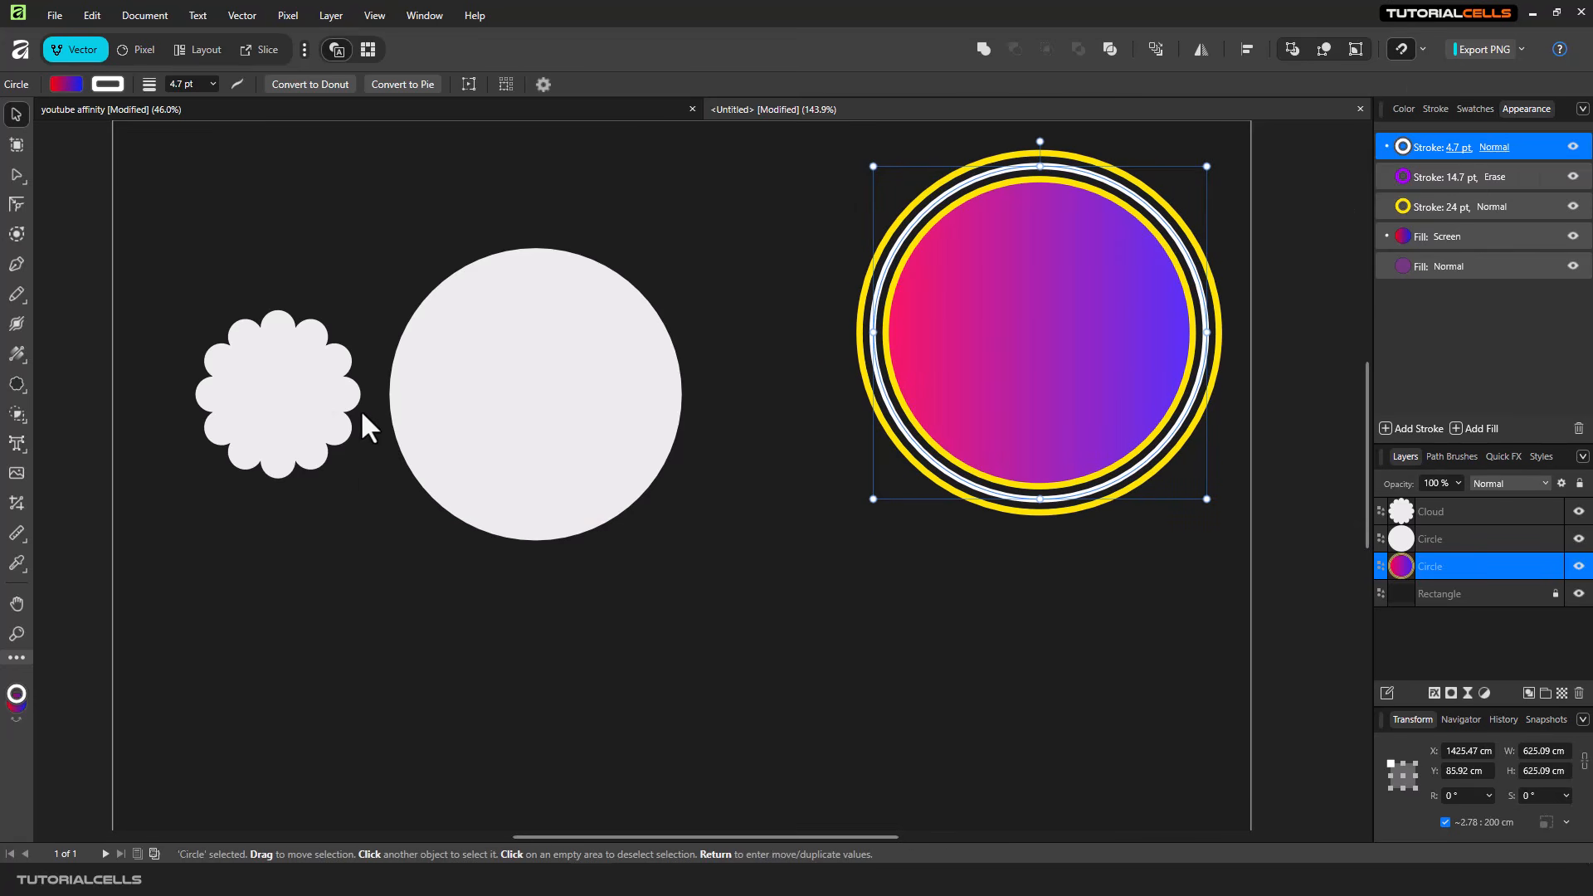
- Show the default styles library with the multi-stroke circle selected
{"action": "left_click", "coordinate": [1532, 455]}
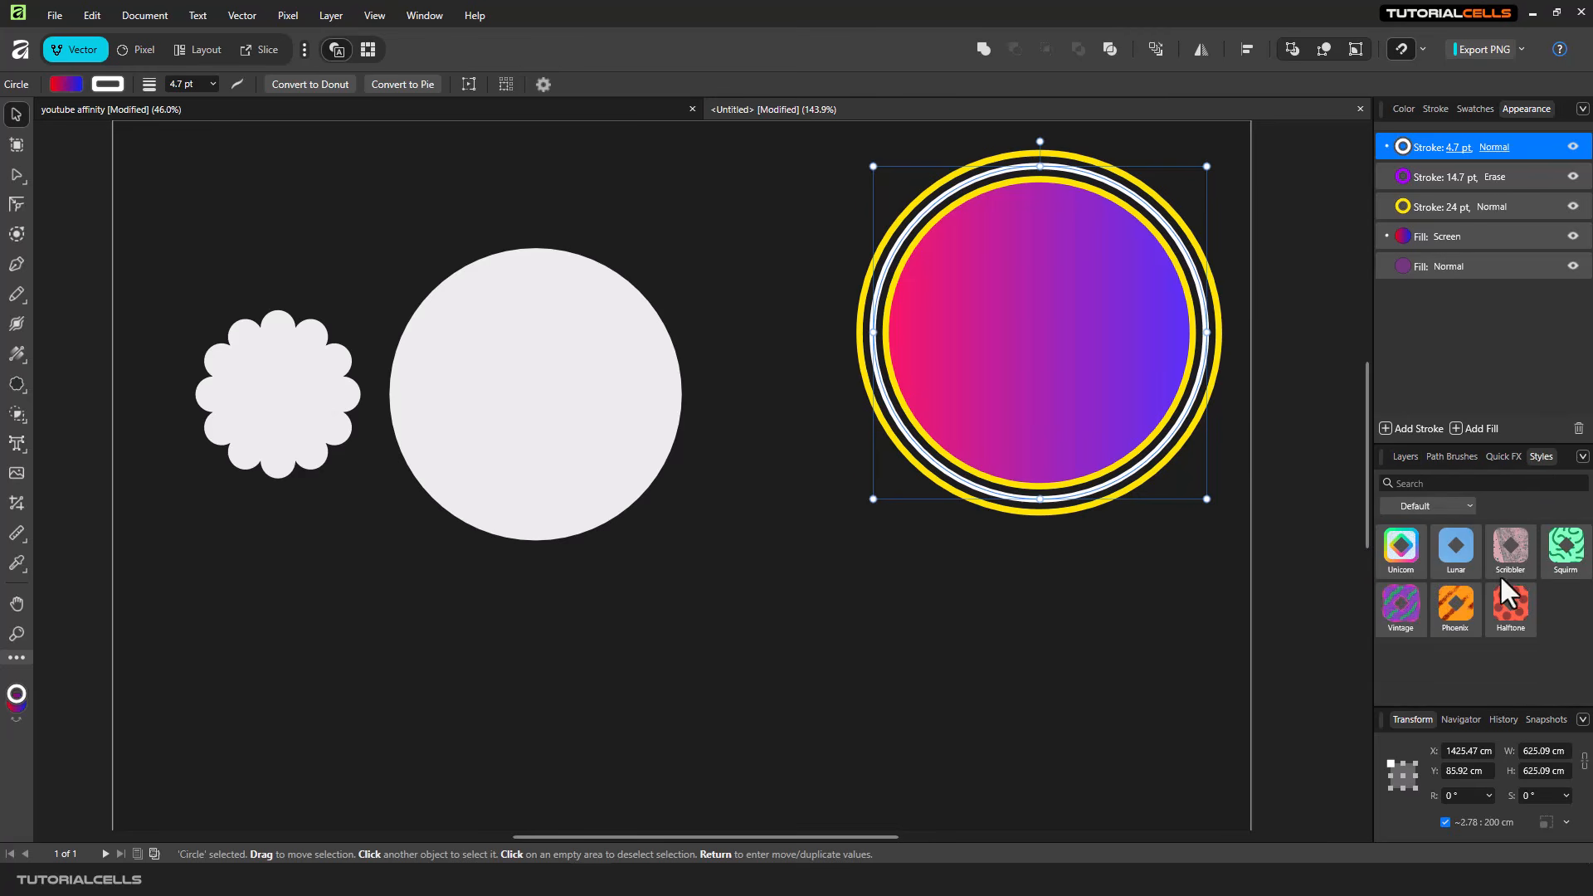